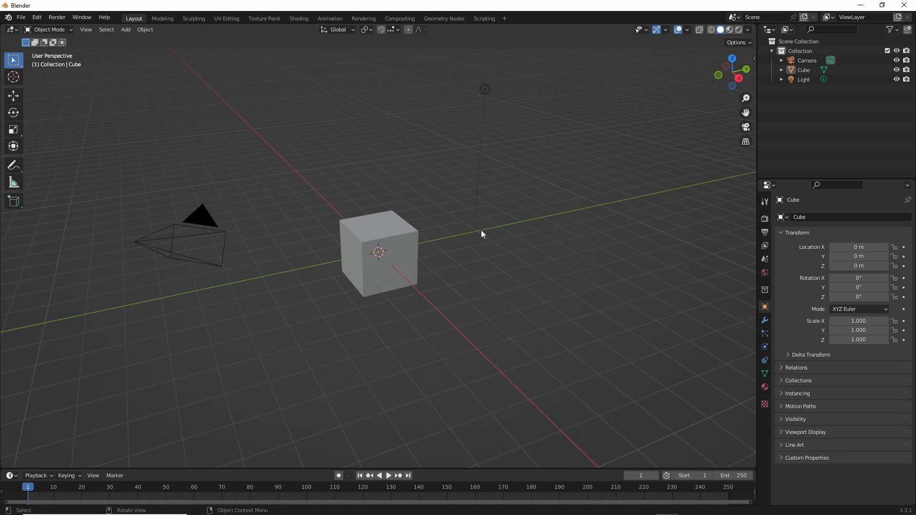
Step: Delete the default cube and add a mesh plane at the world origin
click(379, 246)
key(Delete)
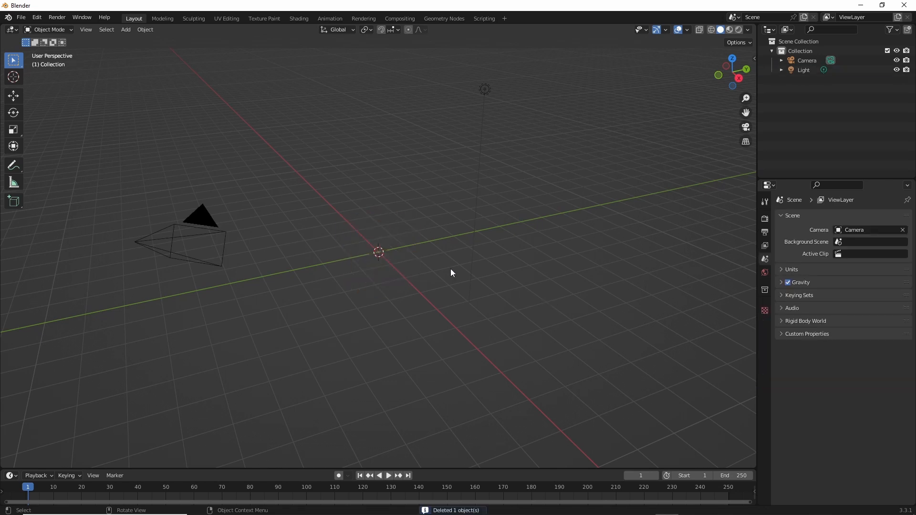
key(shift+a)
mouse_move(436, 256)
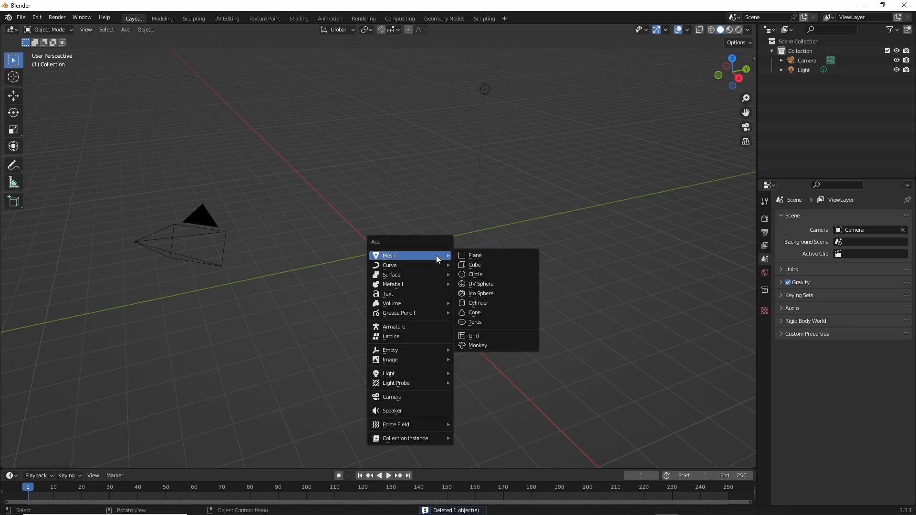
click(472, 258)
Step: Scale the plane uniformly by 200 to make a large ground surface
middle_drag(548, 254, 520, 247)
text(s2)
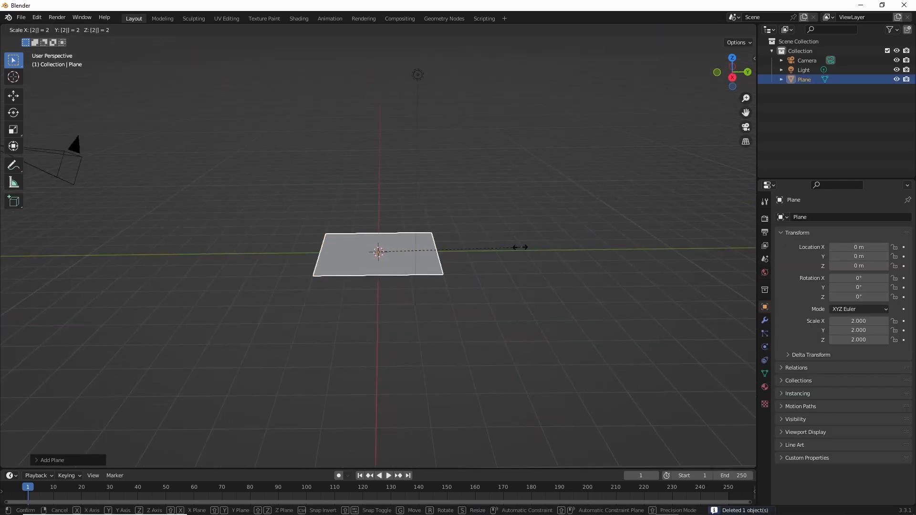
text(00)
key(Return)
mouse_move(546, 249)
middle_down()
mouse_move(488, 241)
mouse_move(500, 255)
mouse_move(533, 245)
middle_up()
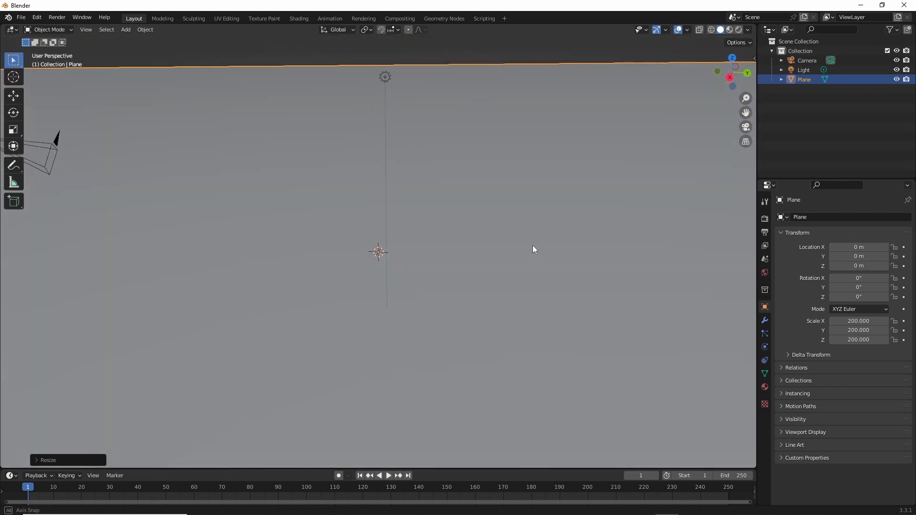
Step: Delete the default light and add a mesh cylinder at the origin
click(385, 78)
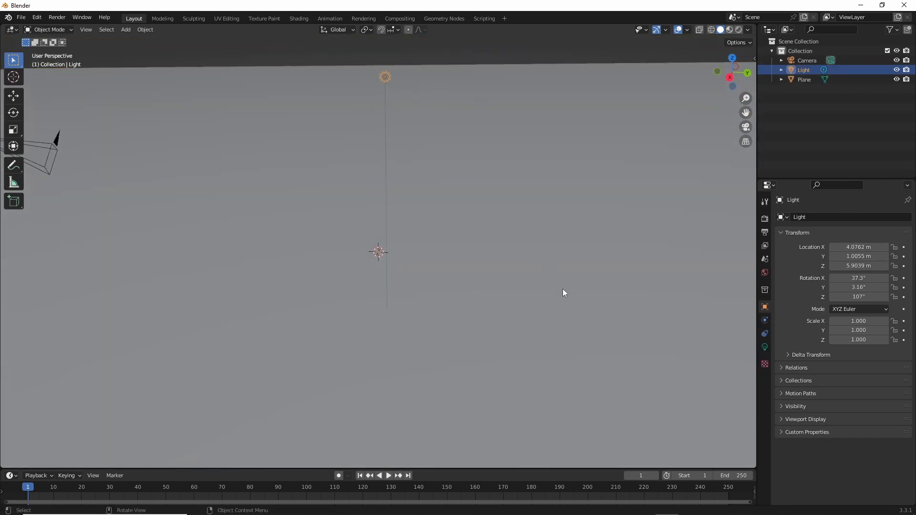
key(Delete)
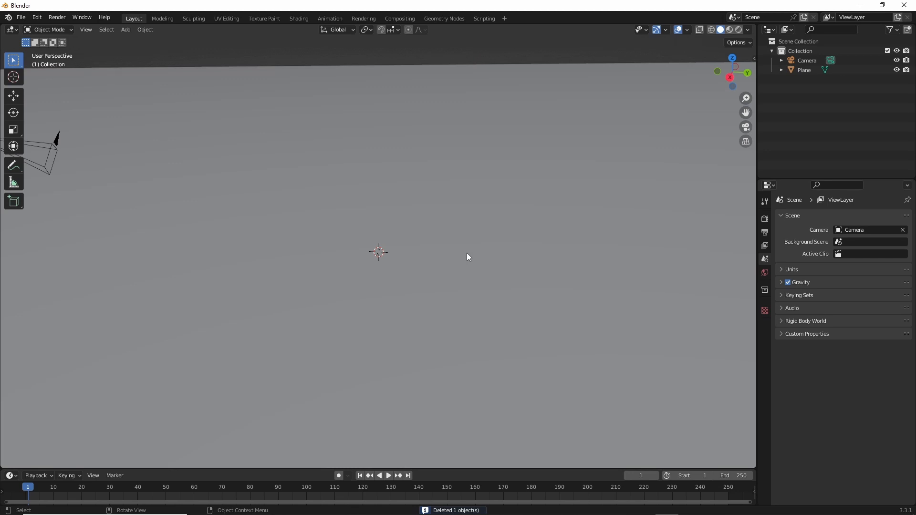
key(shift+a)
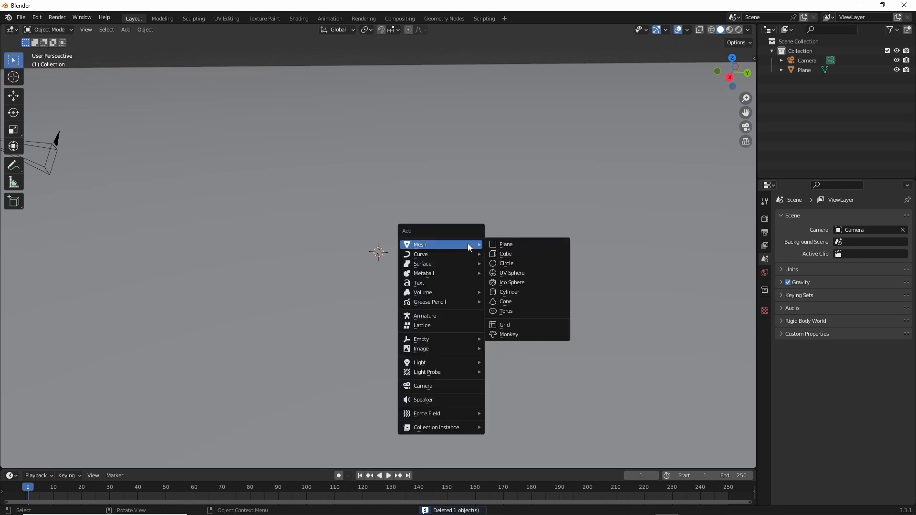
mouse_move(477, 248)
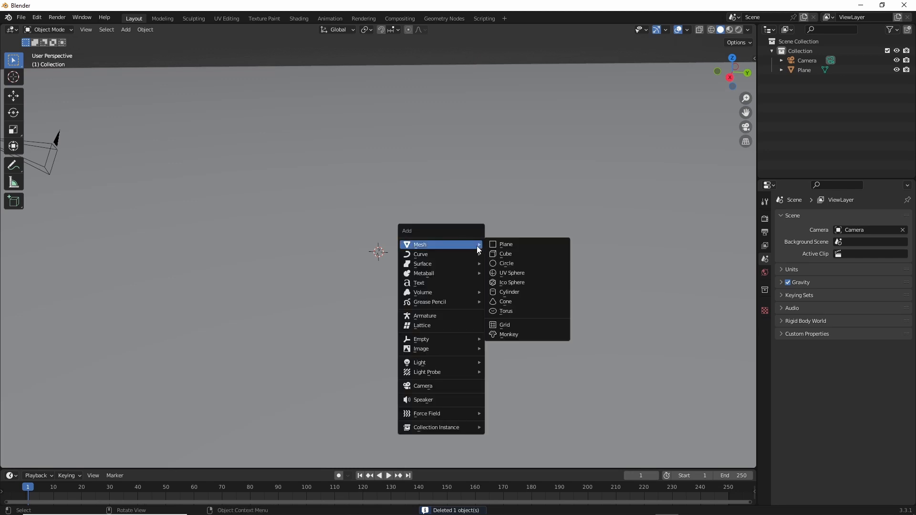
click(511, 292)
Step: Move the cylinder up 1 m along the Z axis so it stands on the ground plane
text(gz)
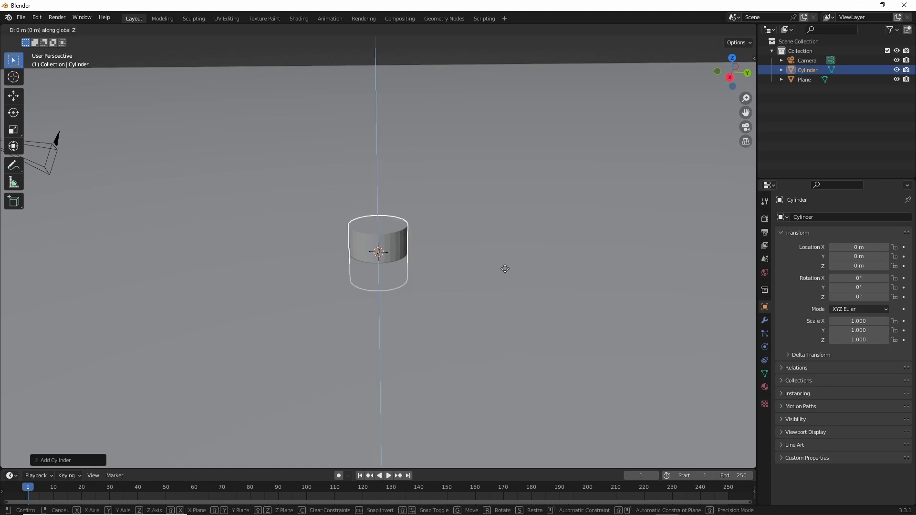
text(1)
key(Return)
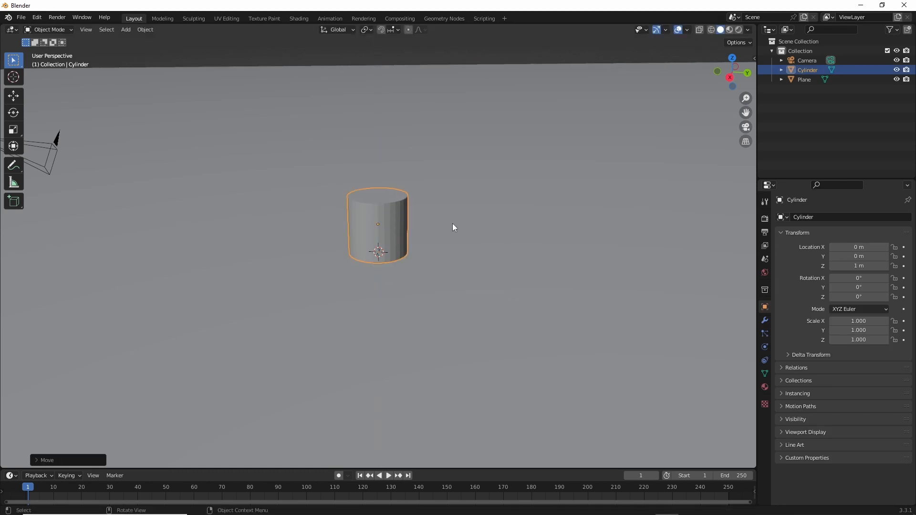
Step: In Edit Mode, raise the cylinder's top edge ring about 3.17 m along Z to make the cylinder taller
scroll(472, 227, up, 2)
shift+middle_drag(509, 228, 511, 249)
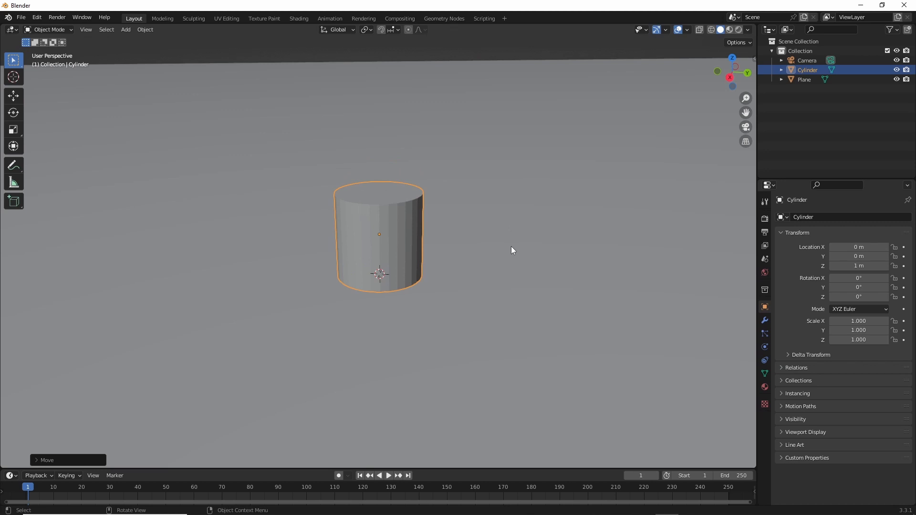
key(Tab)
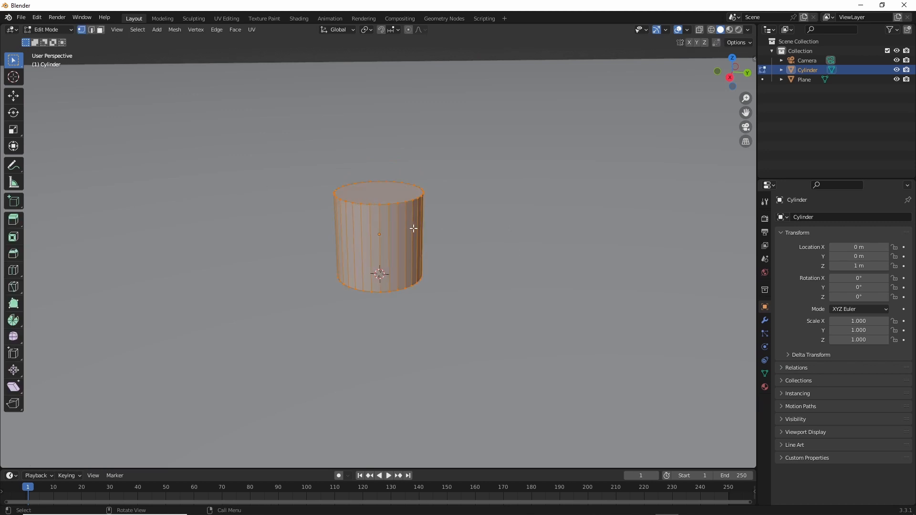
alt+click(376, 206)
key(g)
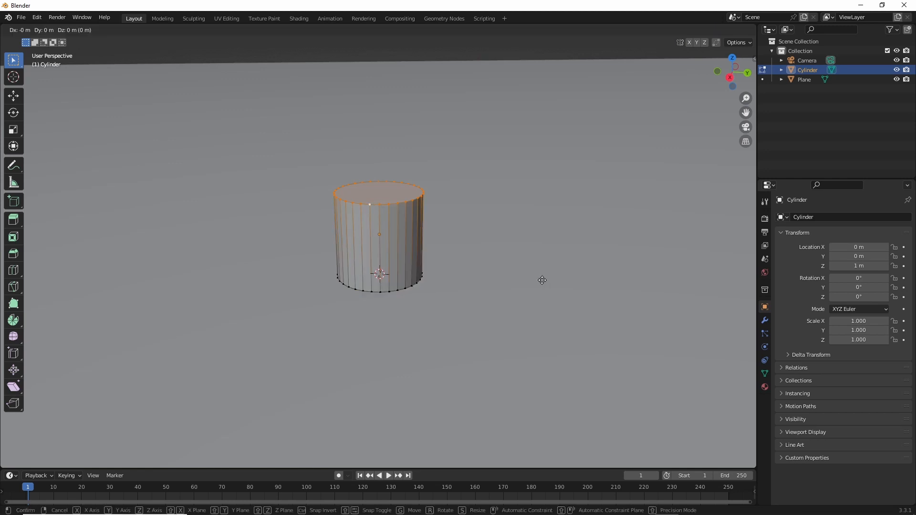
key(z)
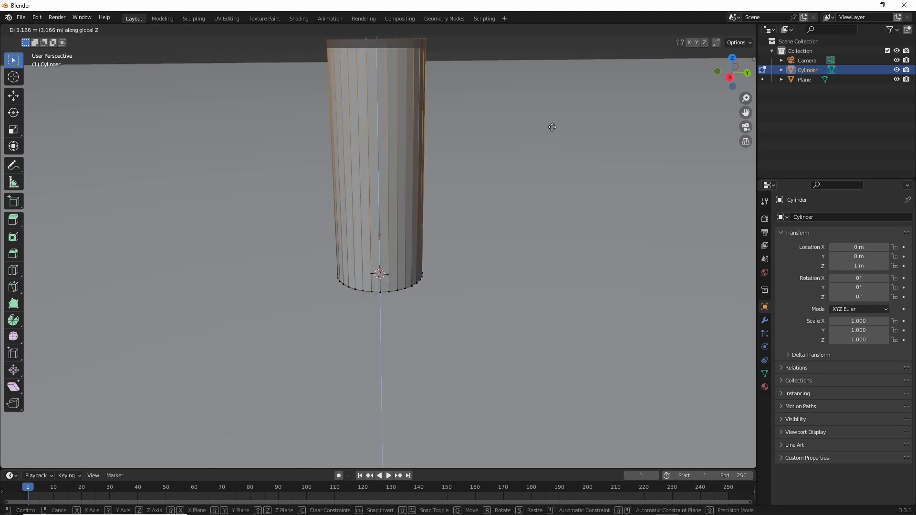
click(550, 127)
middle_drag(550, 127, 548, 182)
scroll(547, 182, down, 2)
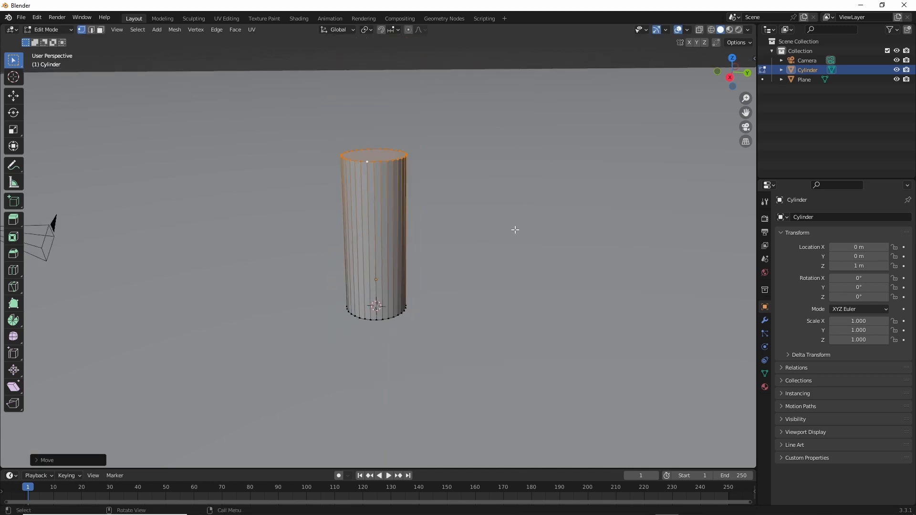
Step: Add five evenly spaced horizontal loop cuts around the side of the cylinder
scroll(515, 230, up, 2)
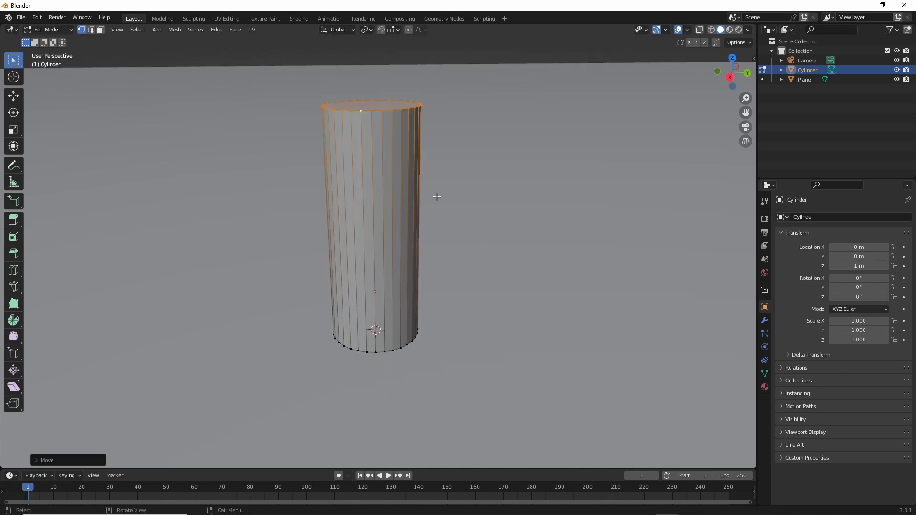
key(ctrl+r)
scroll(359, 216, up, 5)
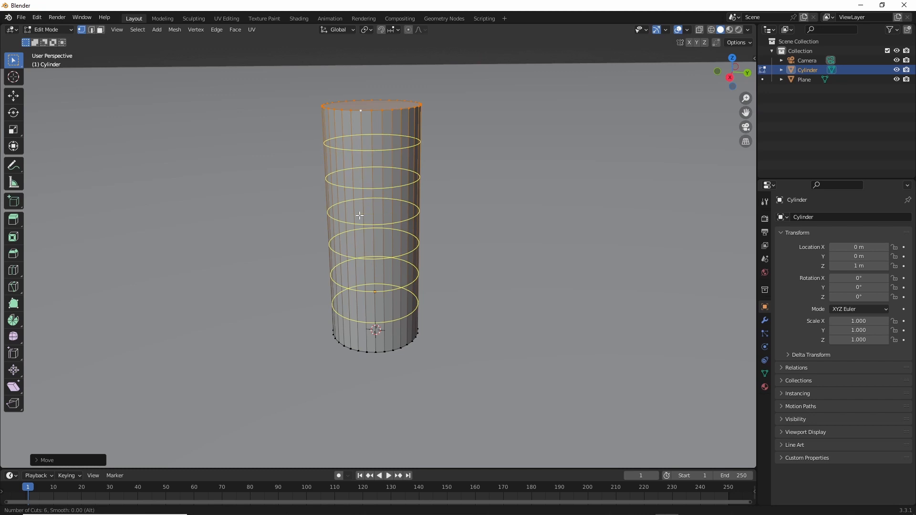
scroll(359, 215, down, 1)
click(359, 215)
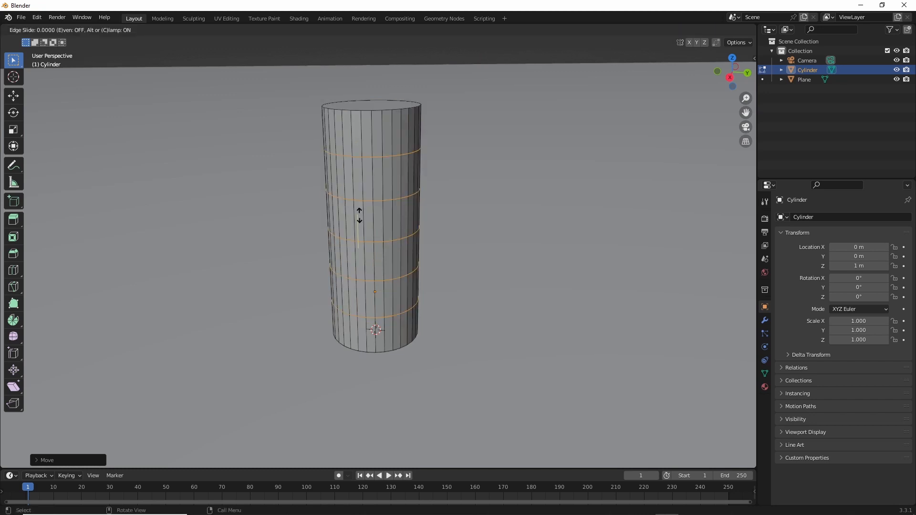
click(405, 215)
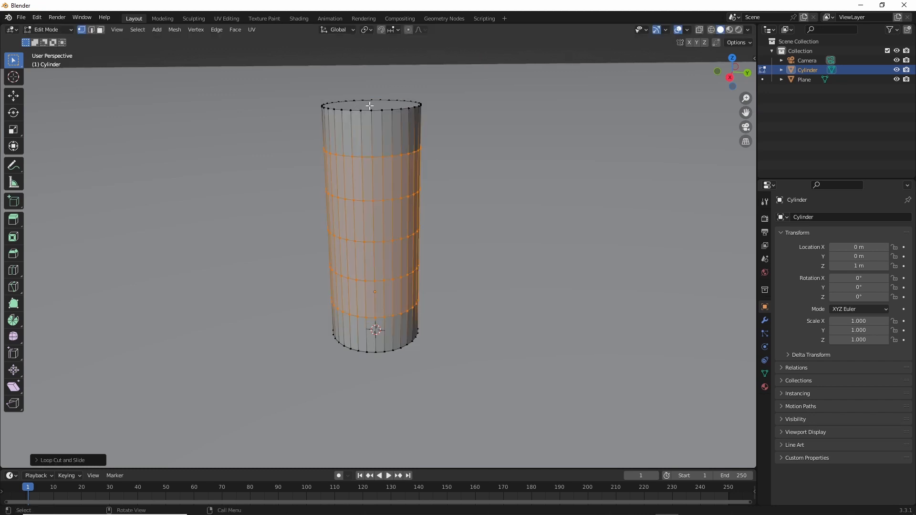
Step: Merge the cylinder's top edge ring at its center into a single pointed tip
key(alt)
alt+click(377, 111)
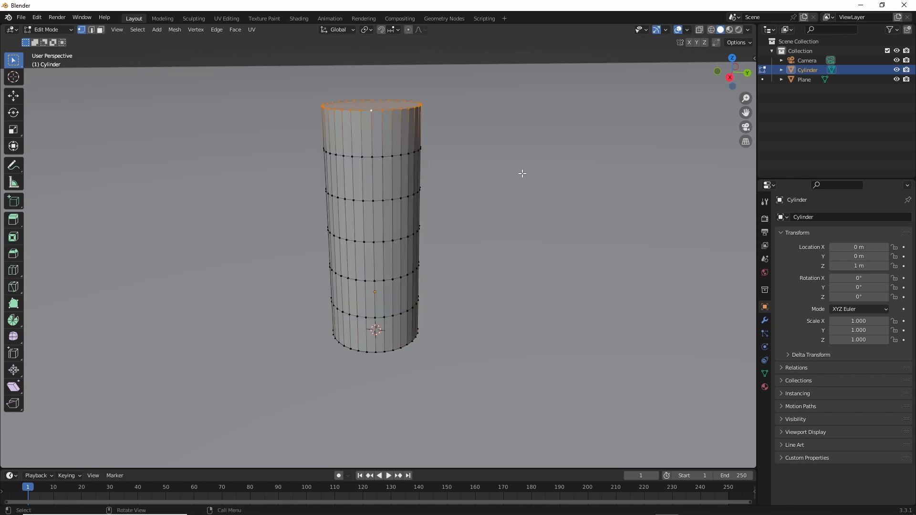
key(m)
click(501, 173)
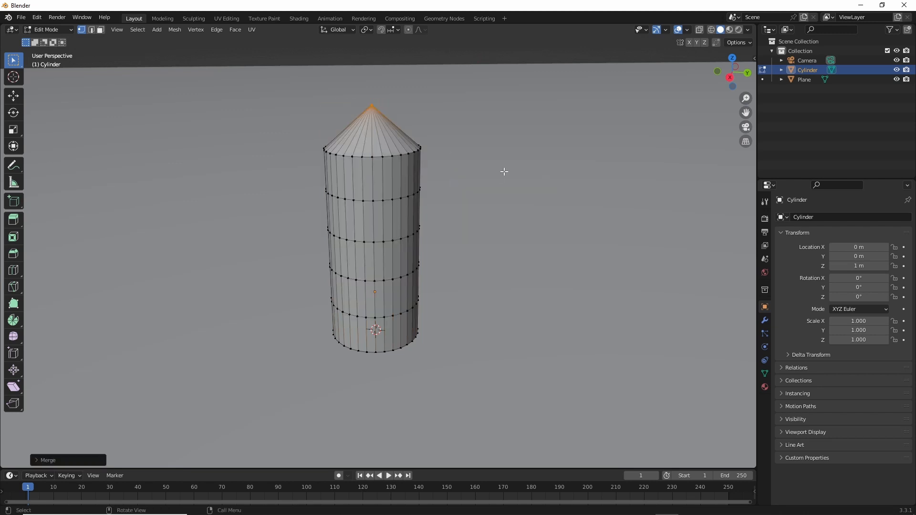
Step: Scale the ring below the tip to about 0.41 in X and Y only, using smooth proportional editing with a size of 3.80
click(377, 156)
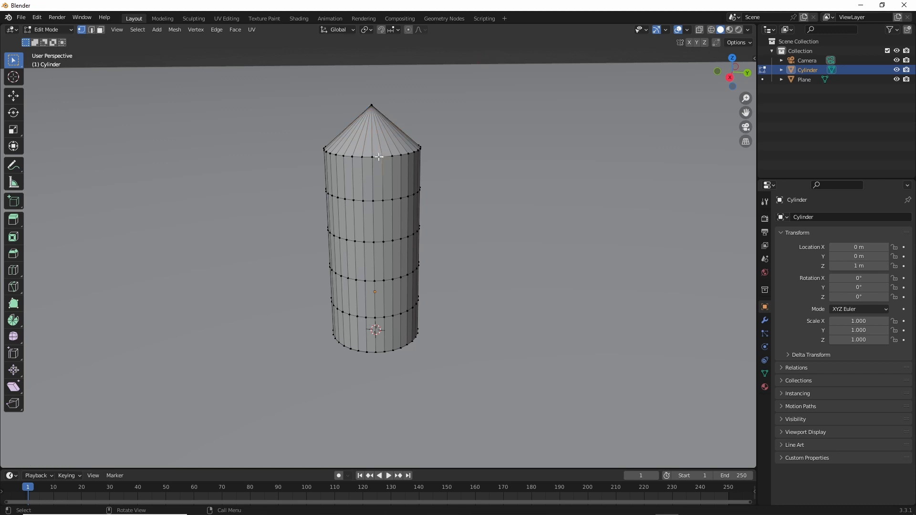
alt+click(385, 156)
key(o)
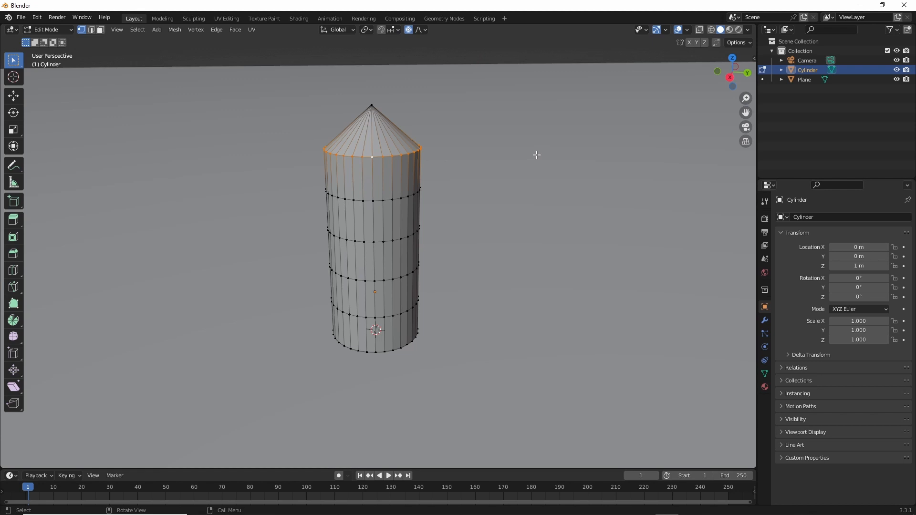
key(s)
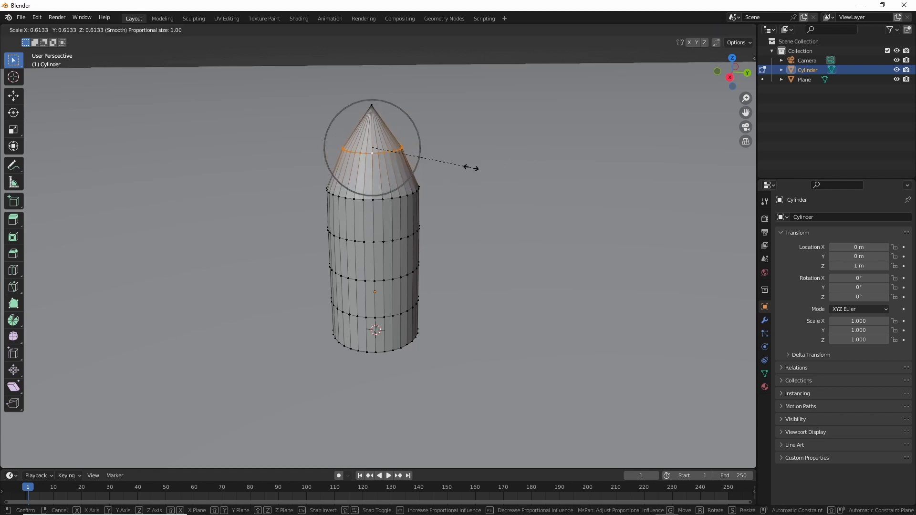
scroll(456, 168, down, 7)
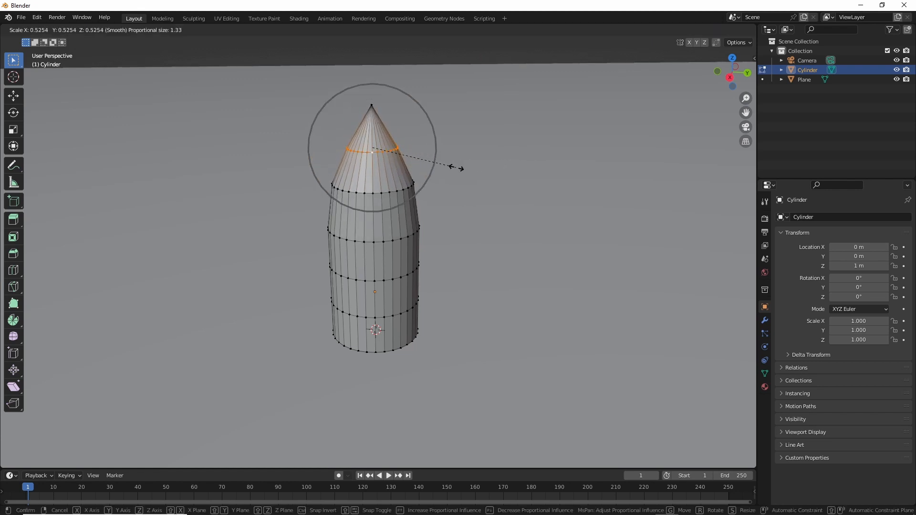
scroll(462, 169, down, 1)
key(shift+z)
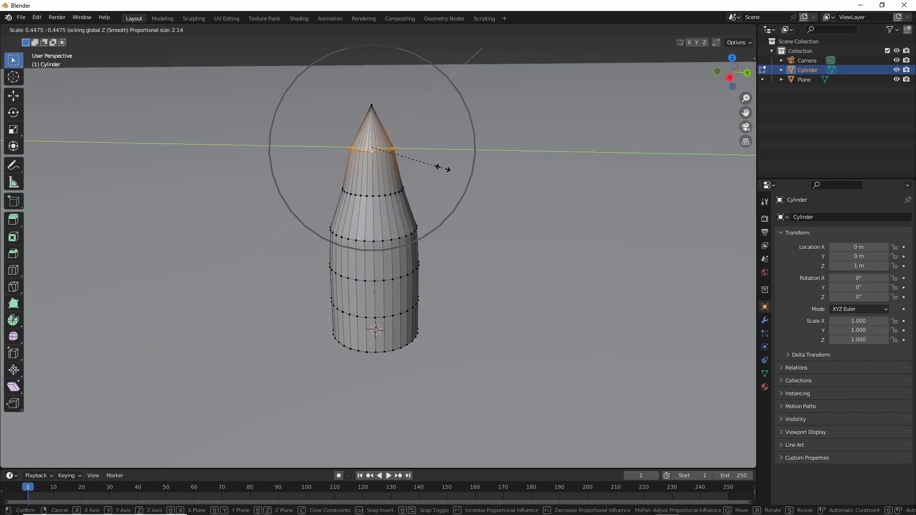
scroll(442, 170, down, 2)
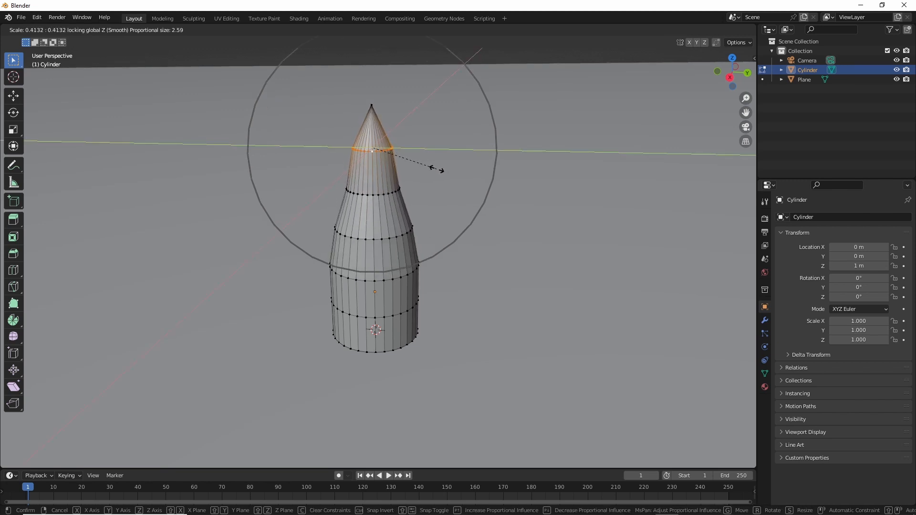
scroll(437, 169, down, 4)
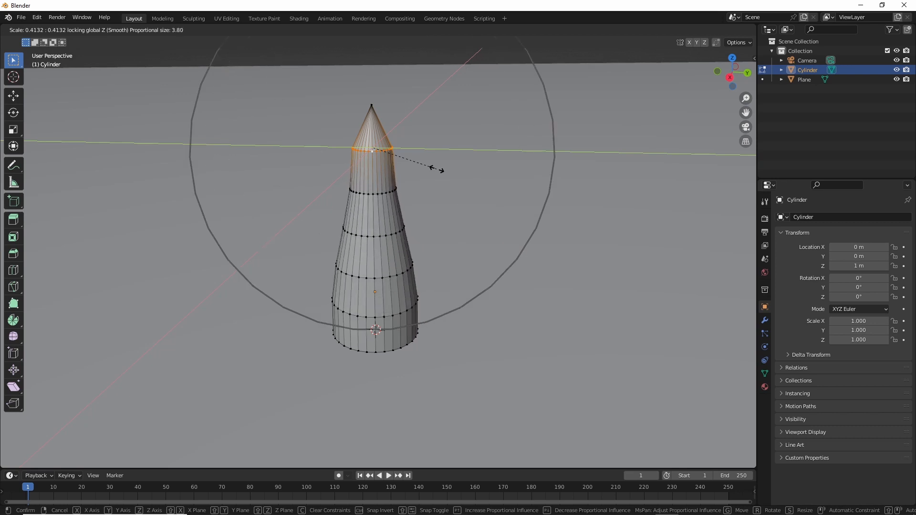
click(437, 169)
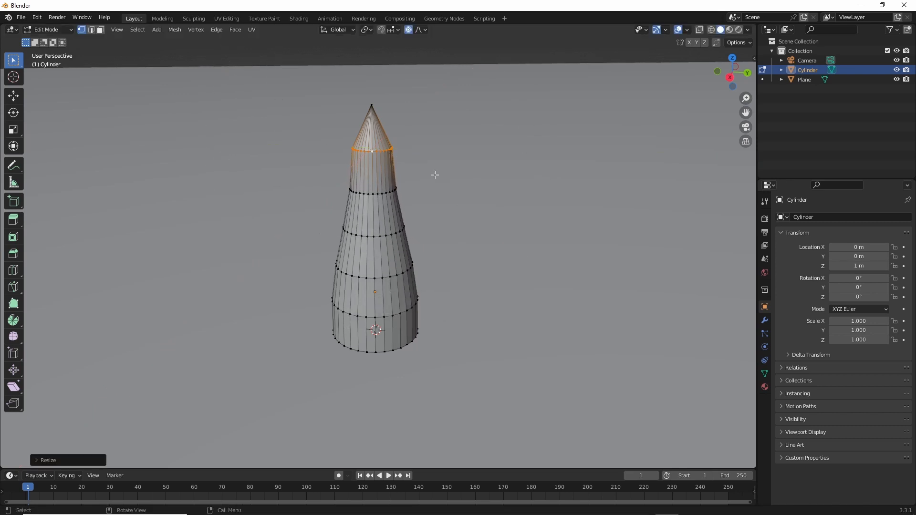
Step: Turn off proportional editing and scale the ring below the tip slightly smaller to even out the taper
key(o)
key(s)
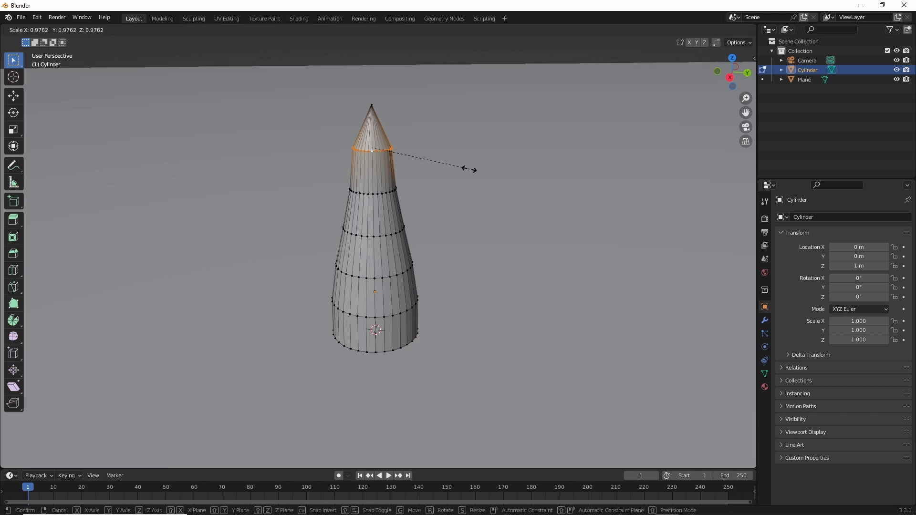
click(444, 169)
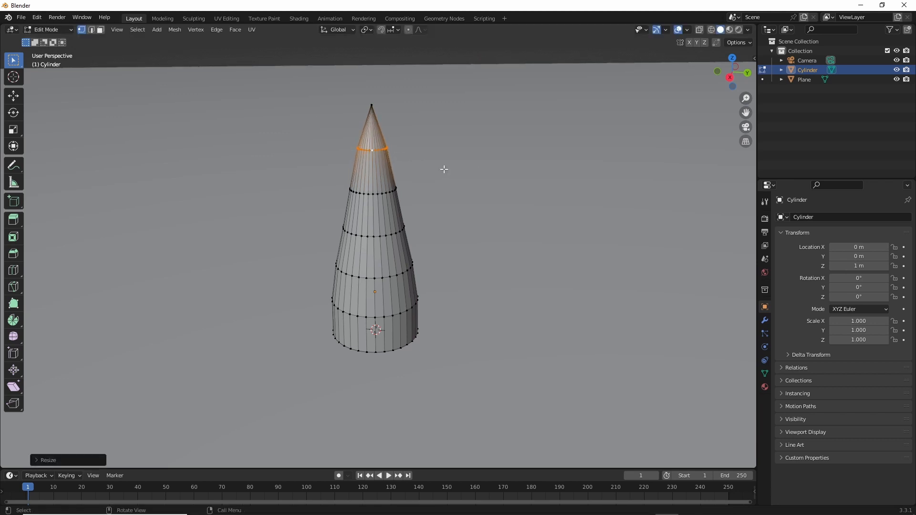
Step: Add a loop cut around the cylinder's lowest section and slide it all the way up to the ring above
middle_drag(482, 202, 476, 251)
scroll(484, 255, up, 4)
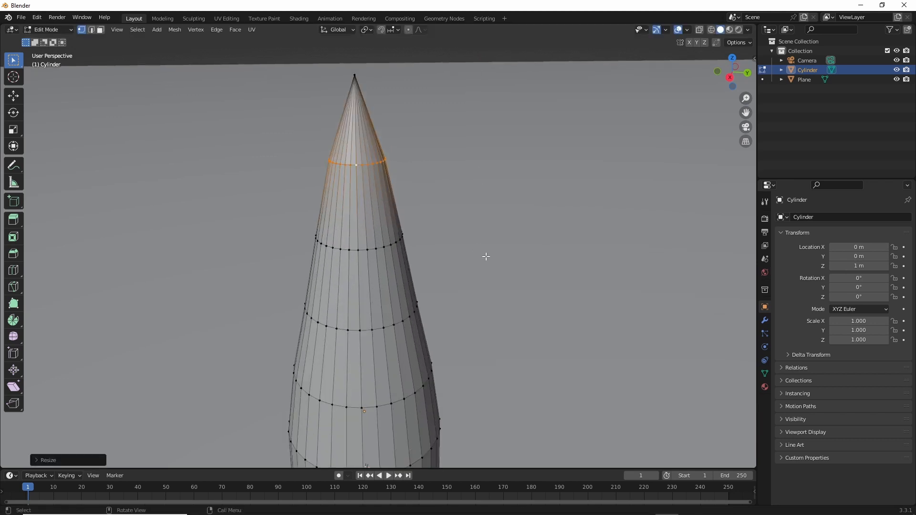
mouse_move(511, 181)
middle_down()
mouse_move(511, 205)
mouse_move(511, 190)
middle_up()
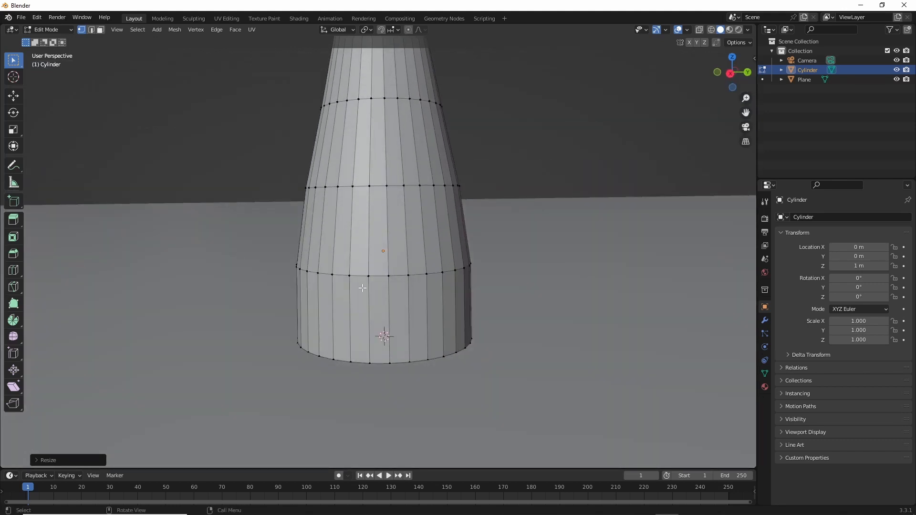
key(ctrl+r)
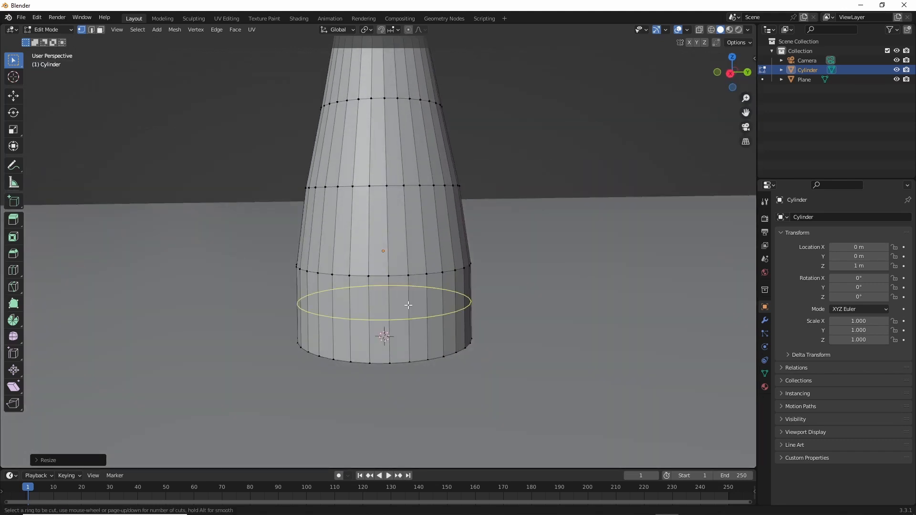
click(384, 336)
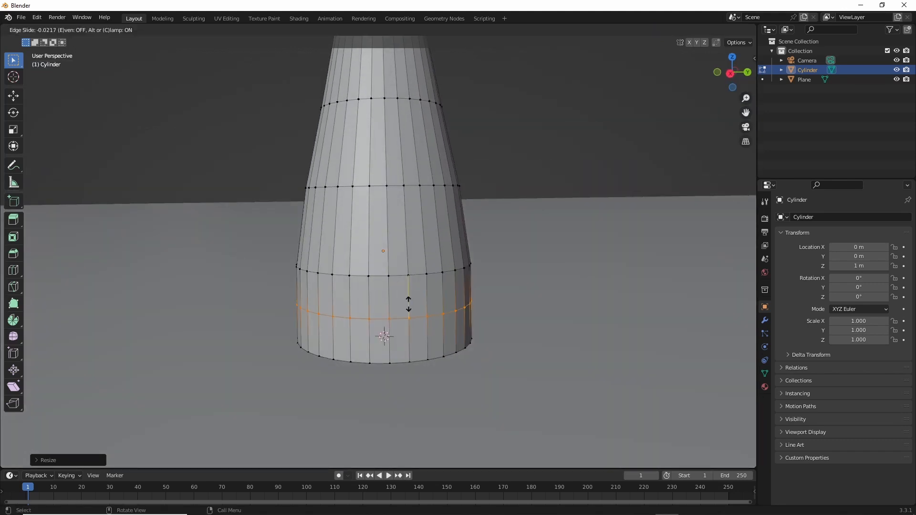
click(414, 258)
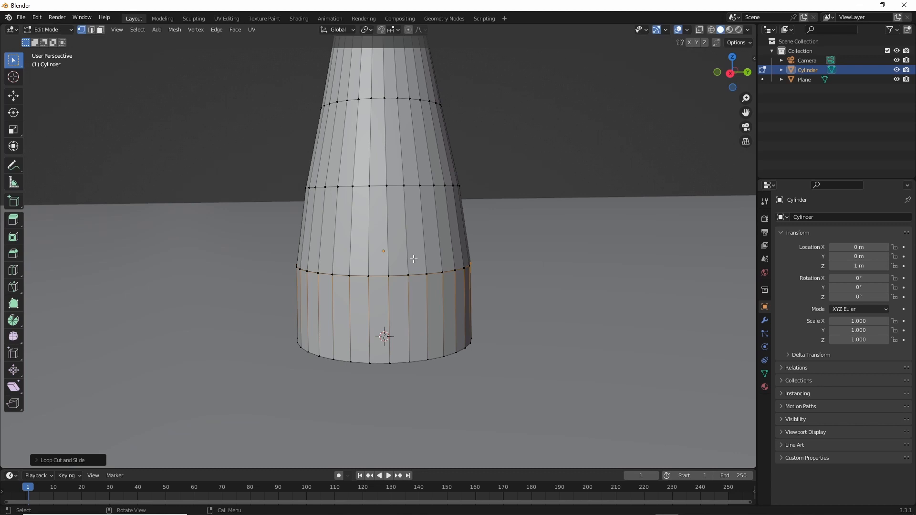
Step: Scale the whole lowest section to about 0.43 in X and Y only, forming a narrow tree trunk
alt+shift+click(400, 362)
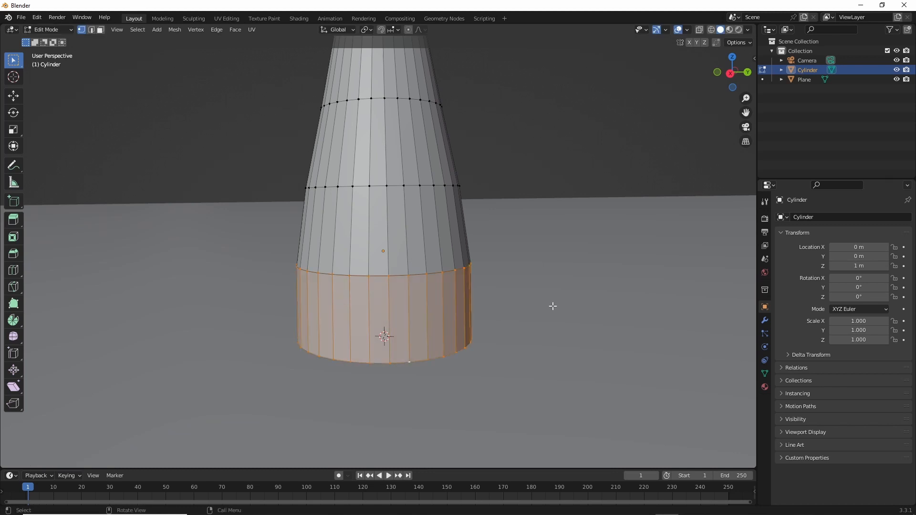
key(s)
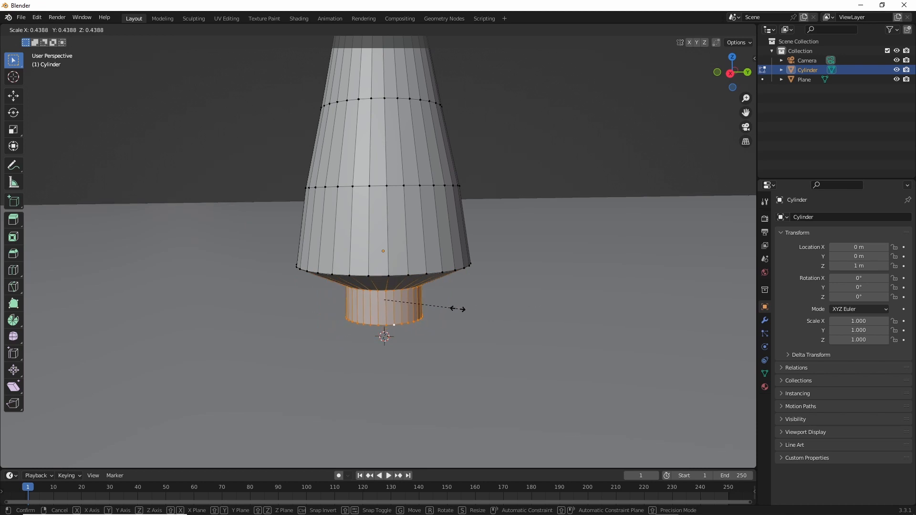
key(shift+z)
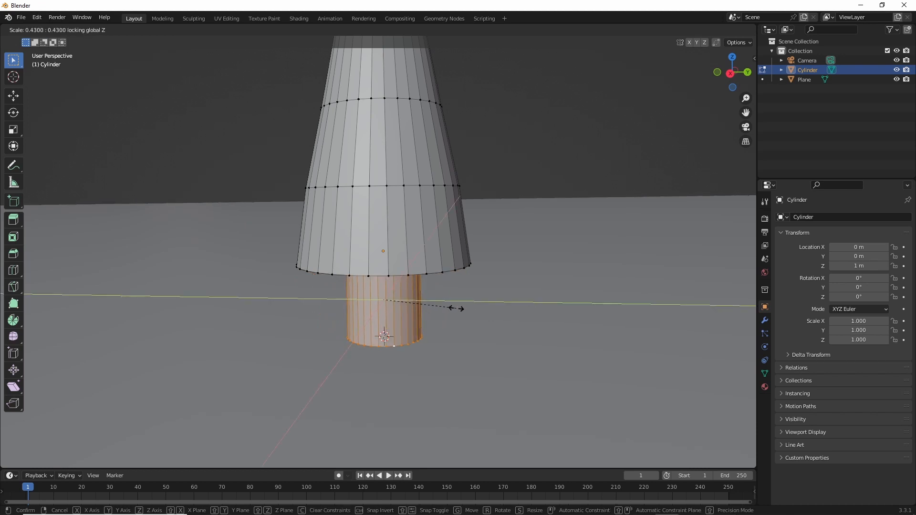
click(454, 309)
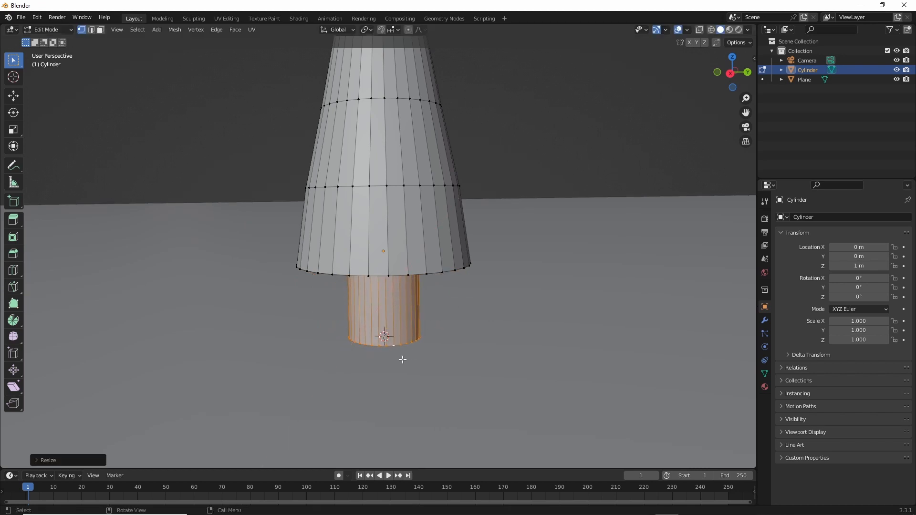
Step: Scale the trunk's bottom edge ring slightly larger so that the base flares outward
key(s)
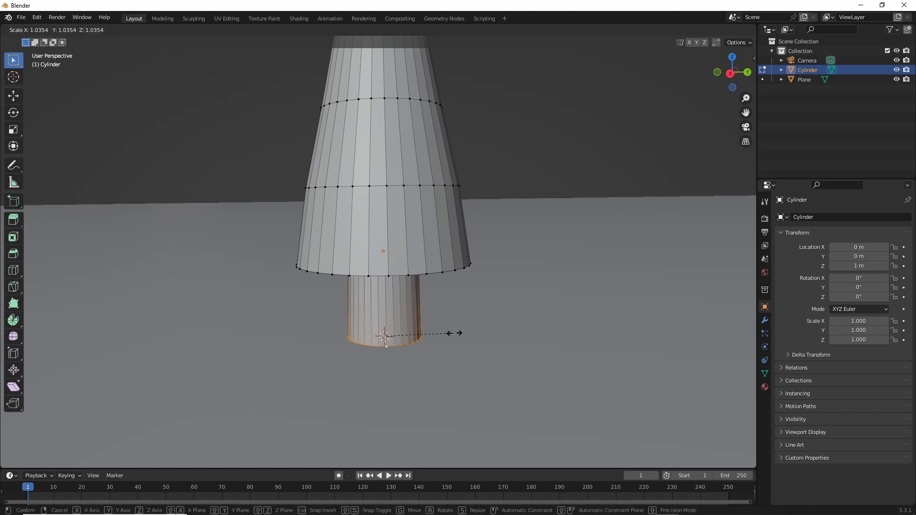
click(465, 334)
scroll(511, 344, down, 5)
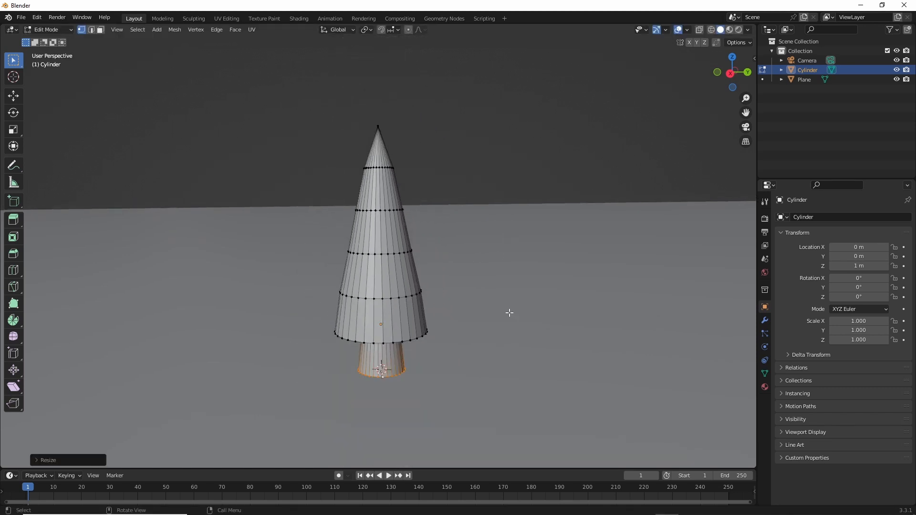
Step: Add one centered loop cut to each of the four cone sections between the trunk and the pointed top section
shift+middle_drag(509, 313, 517, 290)
scroll(501, 360, up, 3)
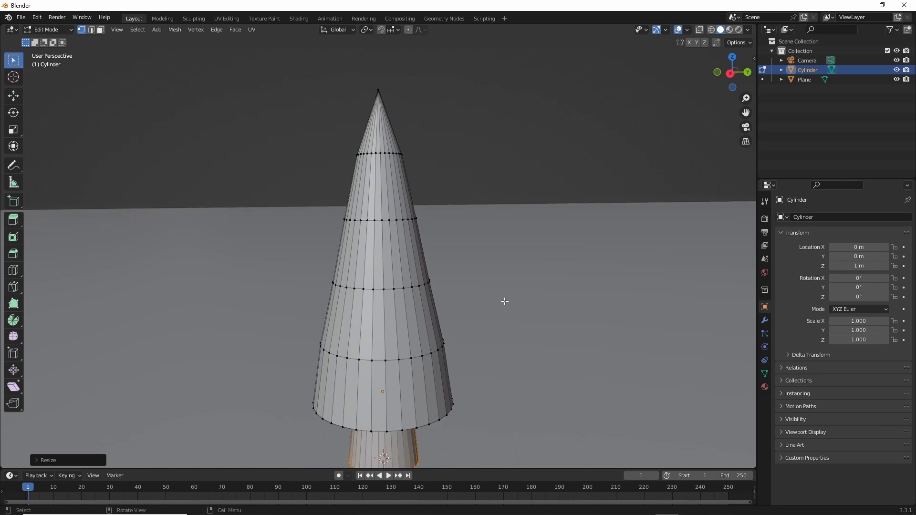
key(ctrl+r)
click(386, 369)
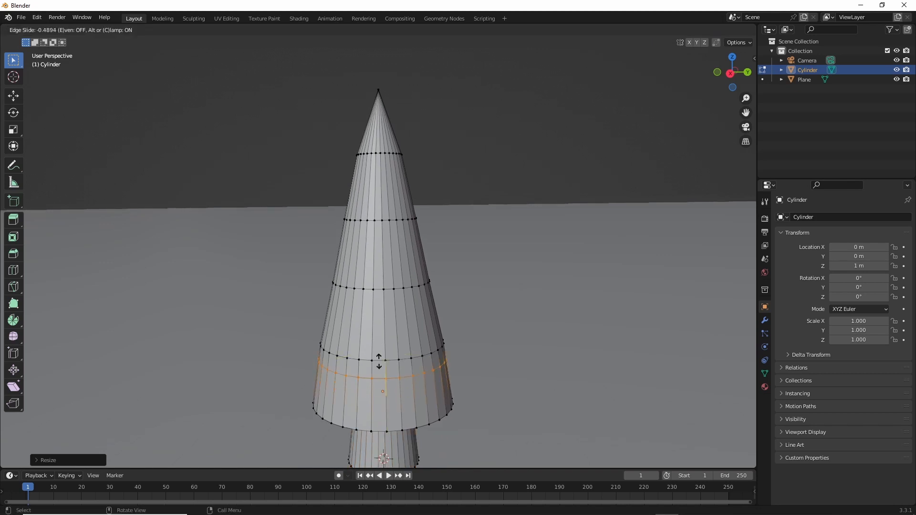
click(381, 367)
key(ctrl+r)
click(393, 316)
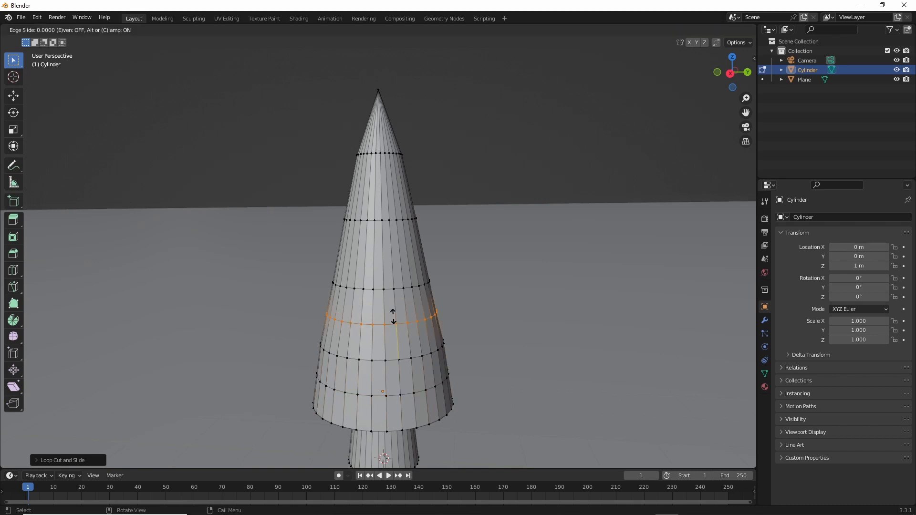
right_click(393, 317)
key(ctrl+r)
click(376, 244)
right_click(376, 244)
key(ctrl+r)
click(382, 186)
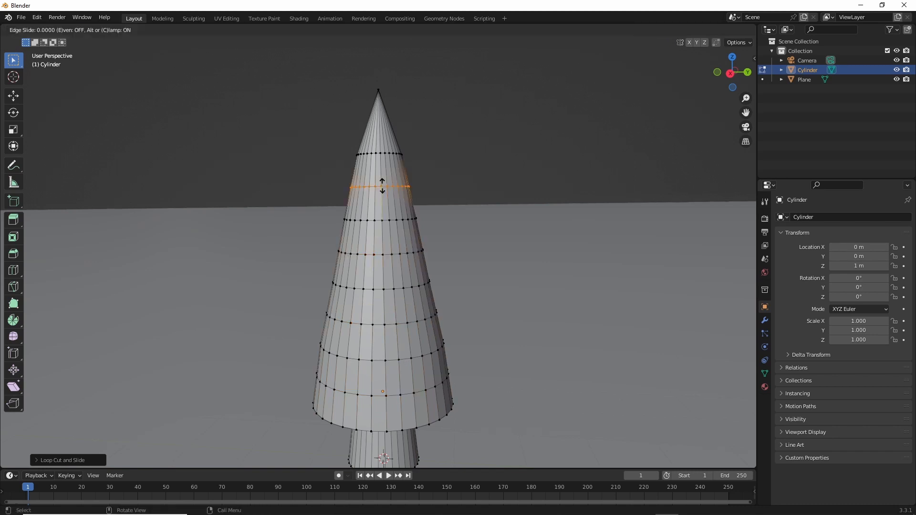
right_click(382, 187)
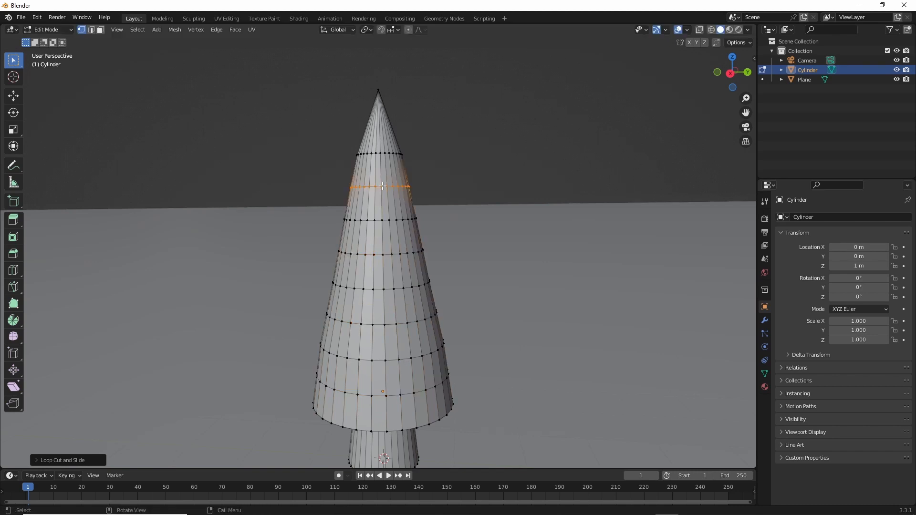
alt+shift+click(394, 395)
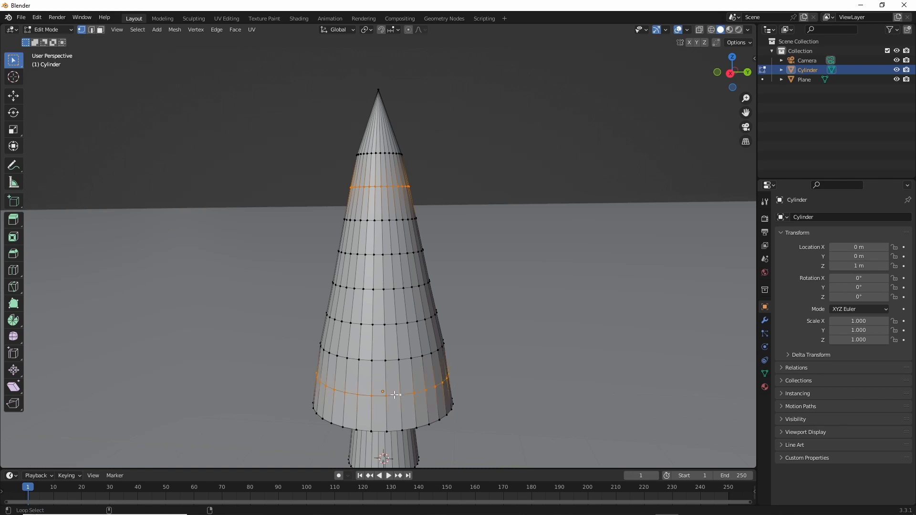
alt+shift+click(397, 328)
key(alt+a)
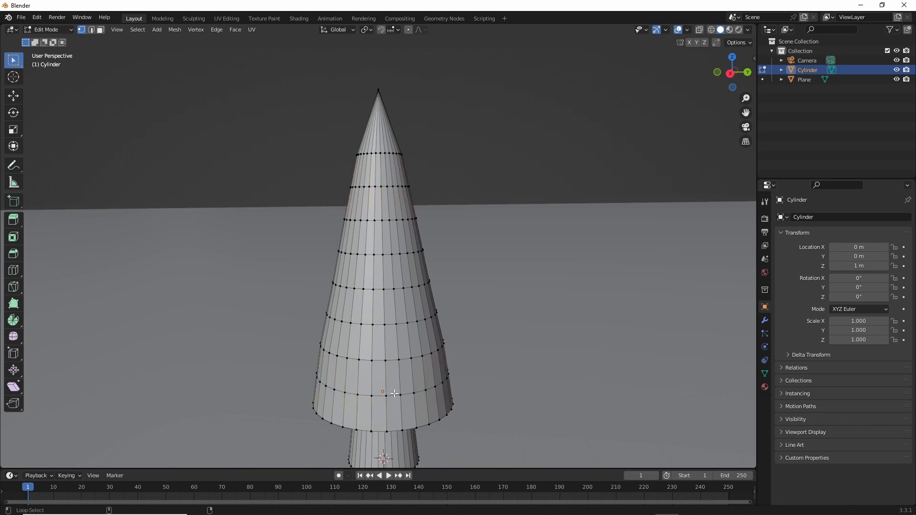
alt+shift+click(394, 393)
alt+shift+click(392, 325)
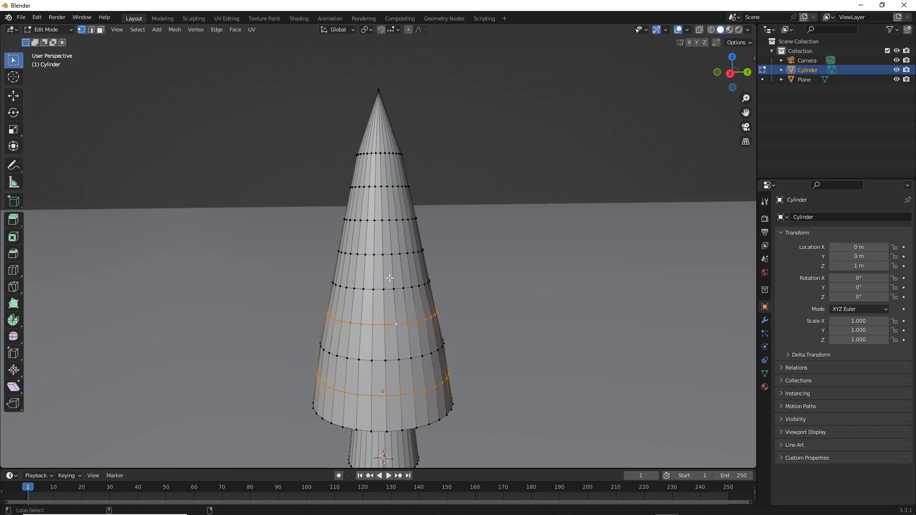
alt+shift+click(386, 260)
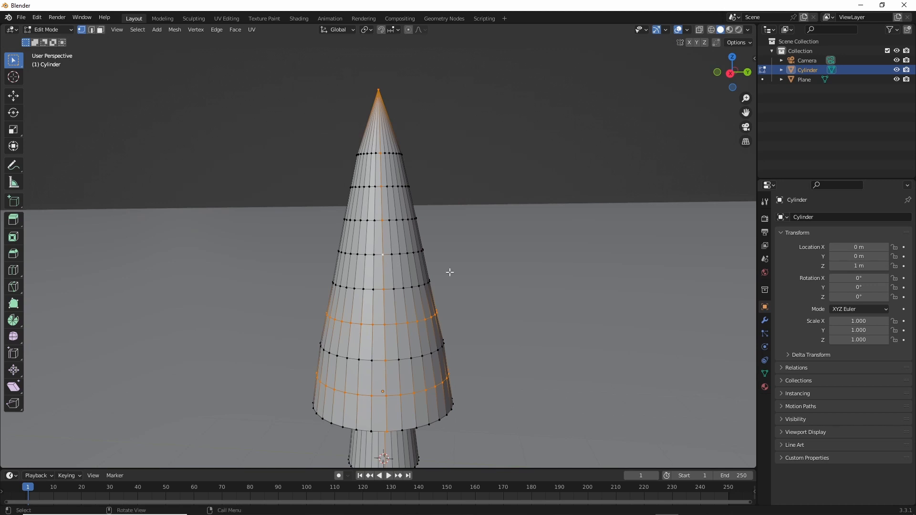
key(alt+a)
Step: Select the four new middle rings together and edge-slide them all the way up to the rings above them
alt+click(394, 395)
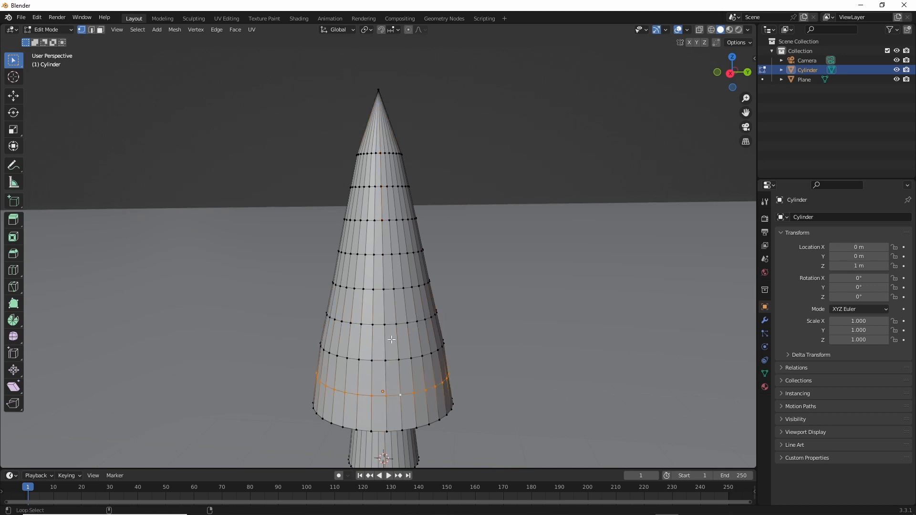
alt+shift+click(390, 325)
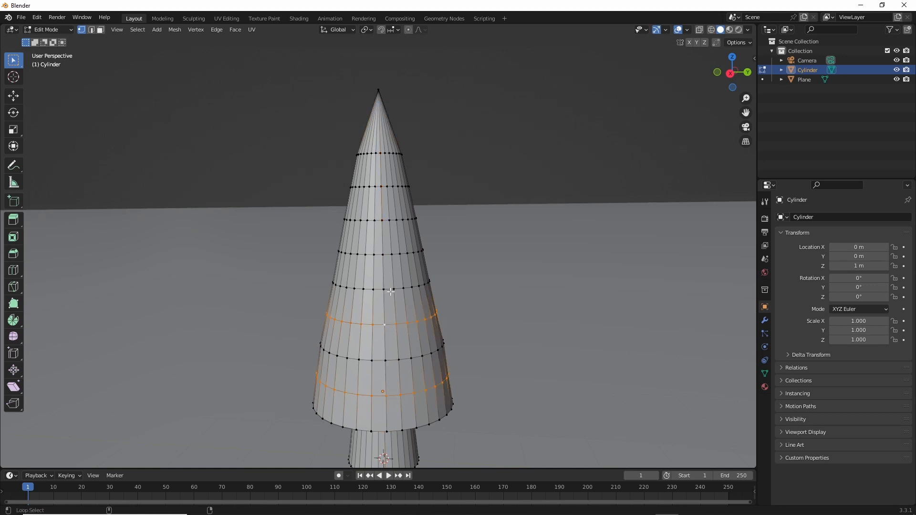
alt+shift+click(388, 256)
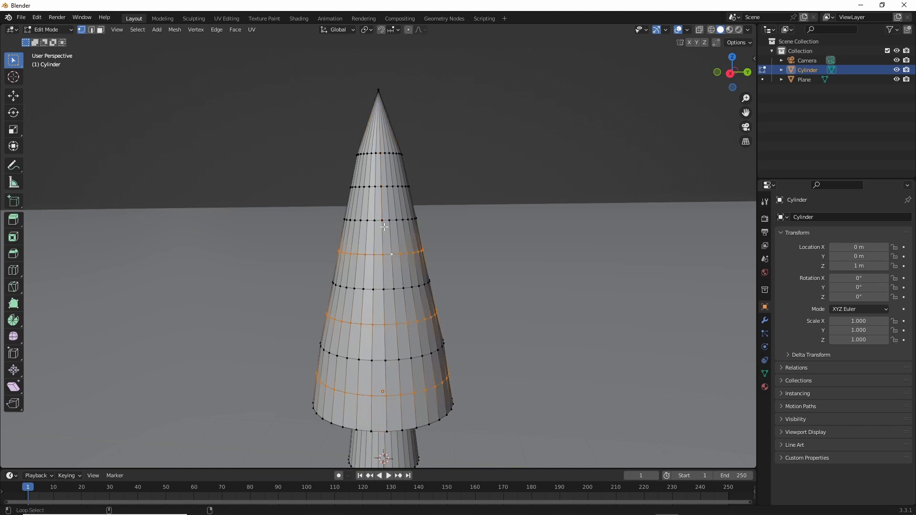
alt+shift+click(384, 186)
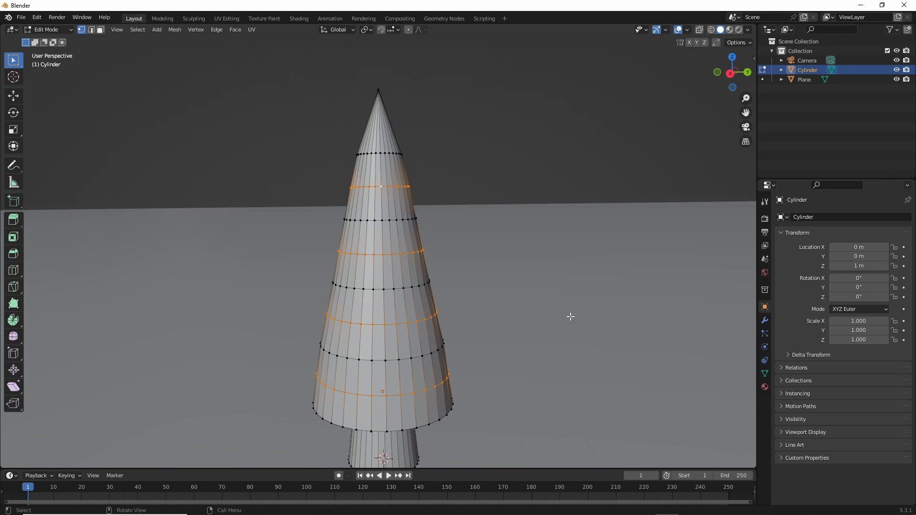
key(g)
key(g)
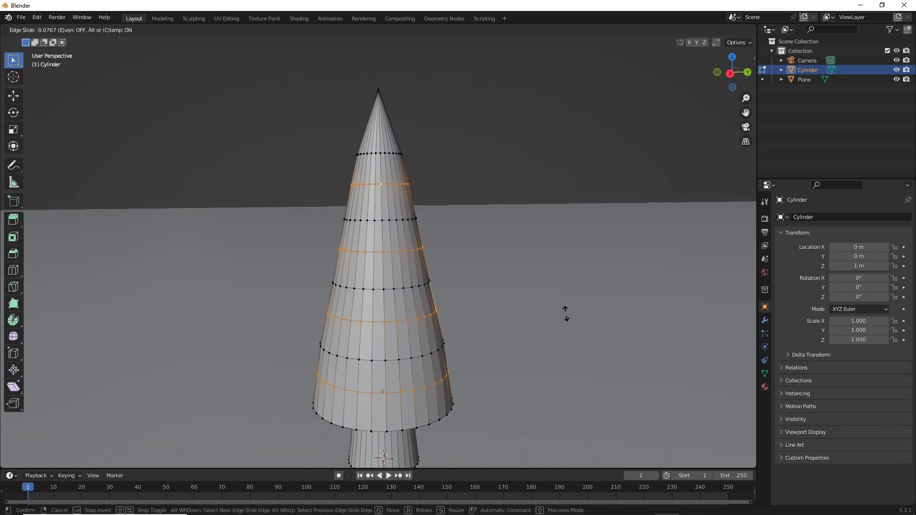
click(530, 269)
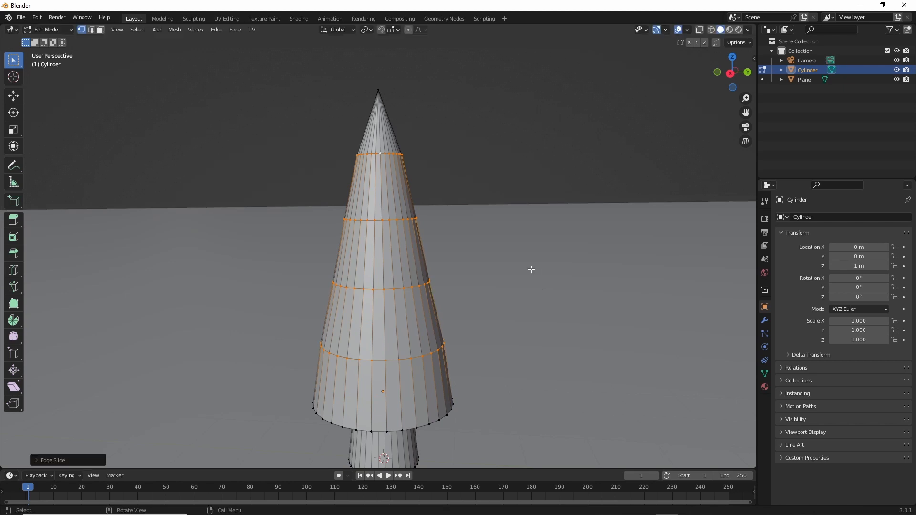
Step: Scale the four selected rings inward in X and Y only to form overhanging tree tiers, and clear the selection
key(s)
key(shift+z)
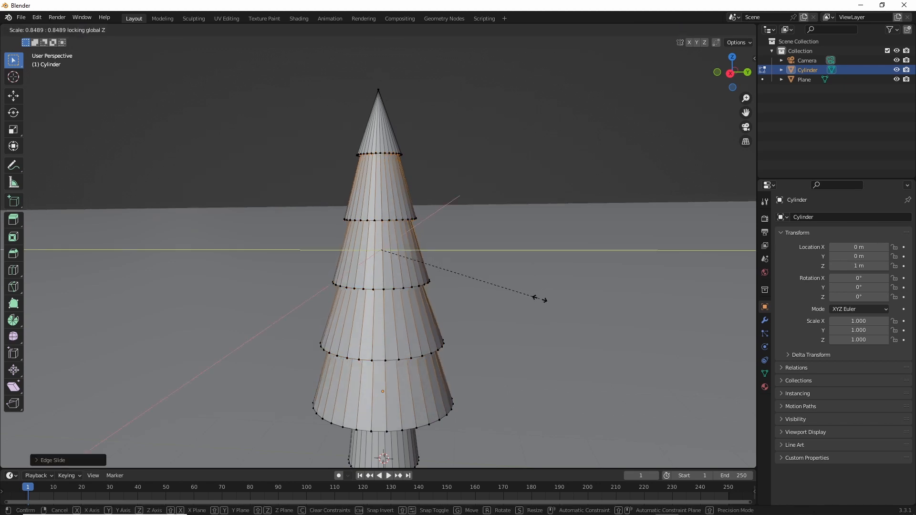
click(511, 296)
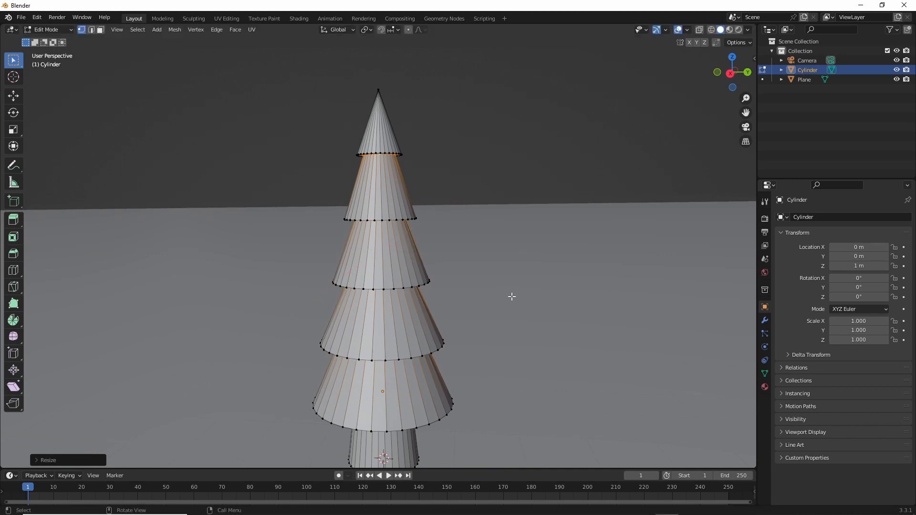
shift+scroll(579, 323, down, 4)
middle_drag(579, 323, 584, 346)
scroll(554, 330, up, 2)
click(574, 275)
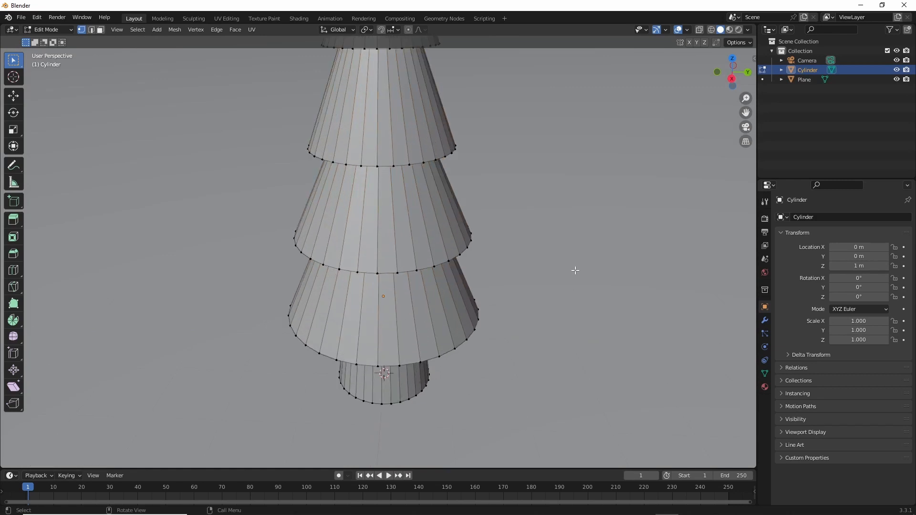
Step: Select every second slanted edge all the way around the lowest cone tier
mouse_move(582, 286)
middle_down()
mouse_move(568, 290)
mouse_move(584, 275)
mouse_move(580, 285)
middle_up()
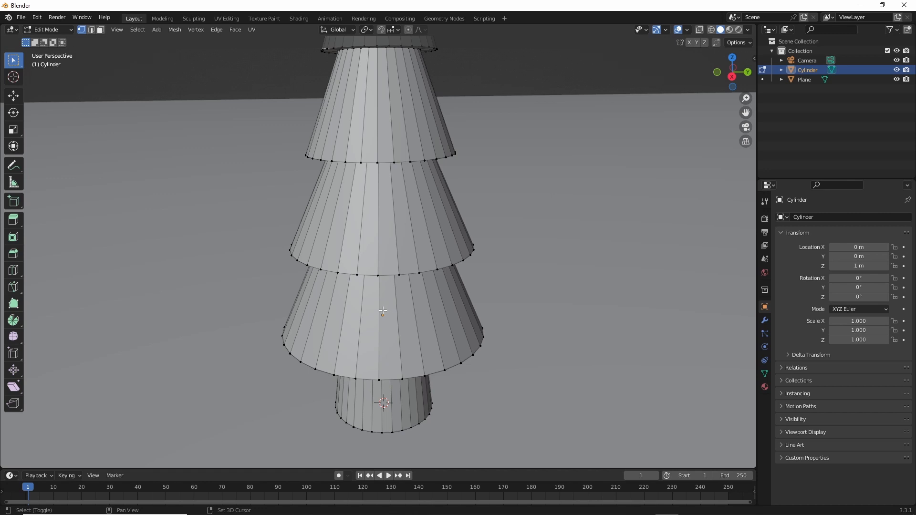
click(91, 29)
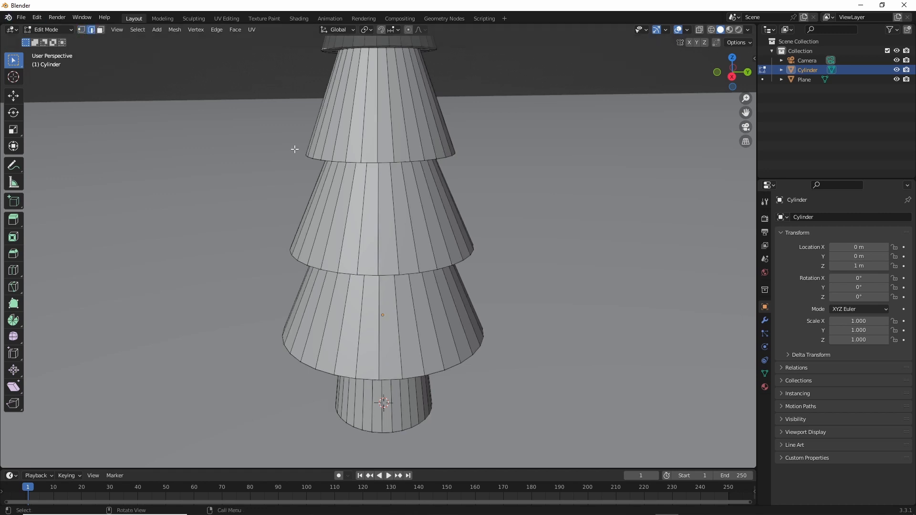
shift+click(379, 332)
shift+click(417, 324)
middle_drag(443, 313, 475, 324)
shift+click(470, 324)
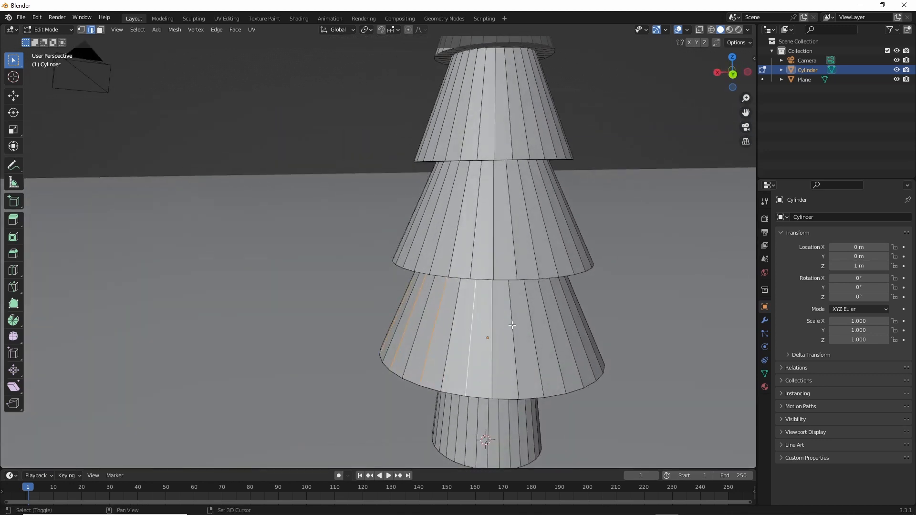
shift+click(519, 325)
shift+click(544, 323)
middle_drag(544, 323, 411, 339)
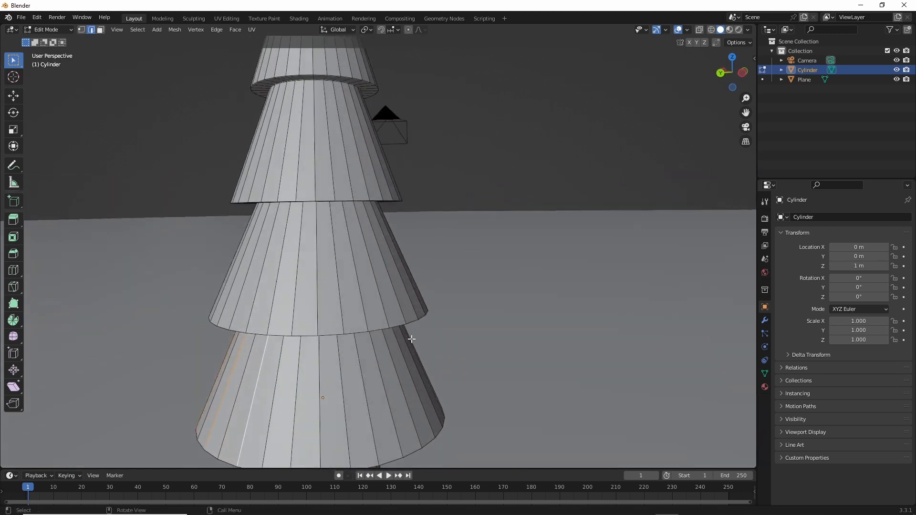
shift+click(300, 365)
shift+click(340, 364)
shift+click(375, 364)
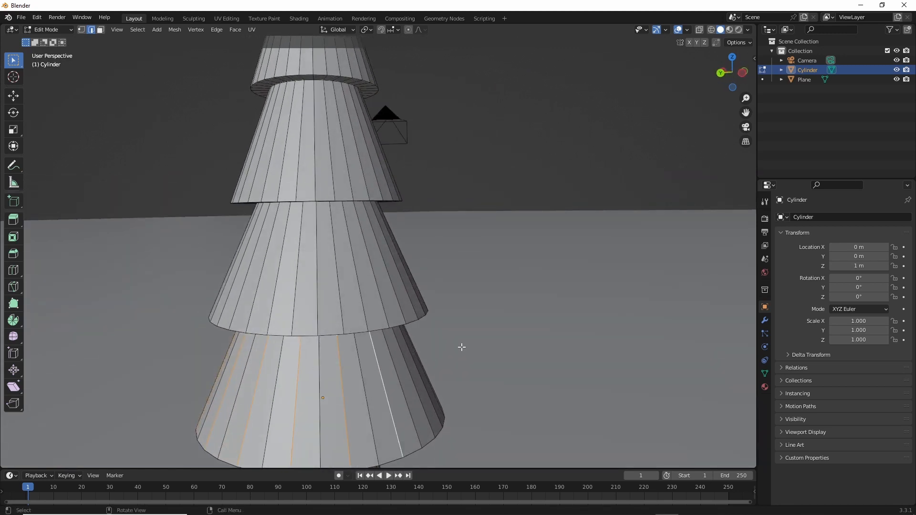
middle_drag(375, 363, 290, 368)
shift+click(296, 372)
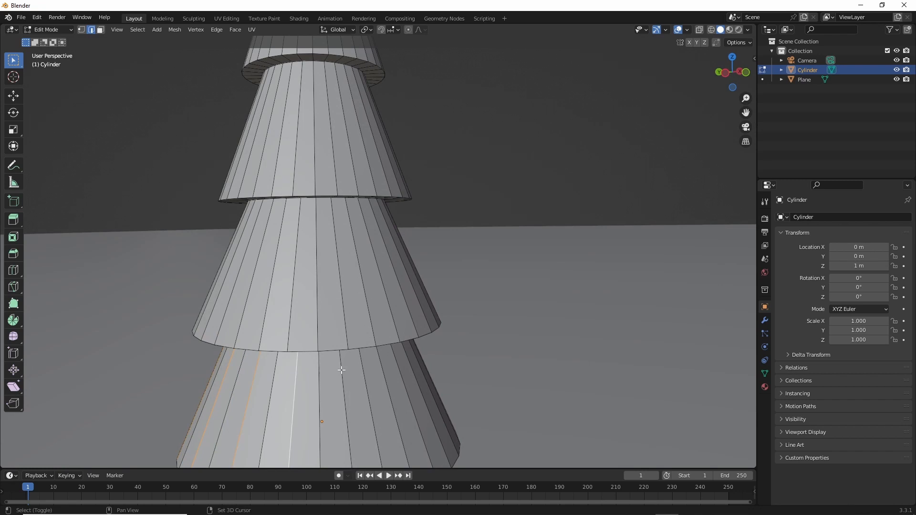
shift+click(344, 369)
shift+click(380, 366)
middle_drag(466, 359, 266, 395)
shift+click(261, 392)
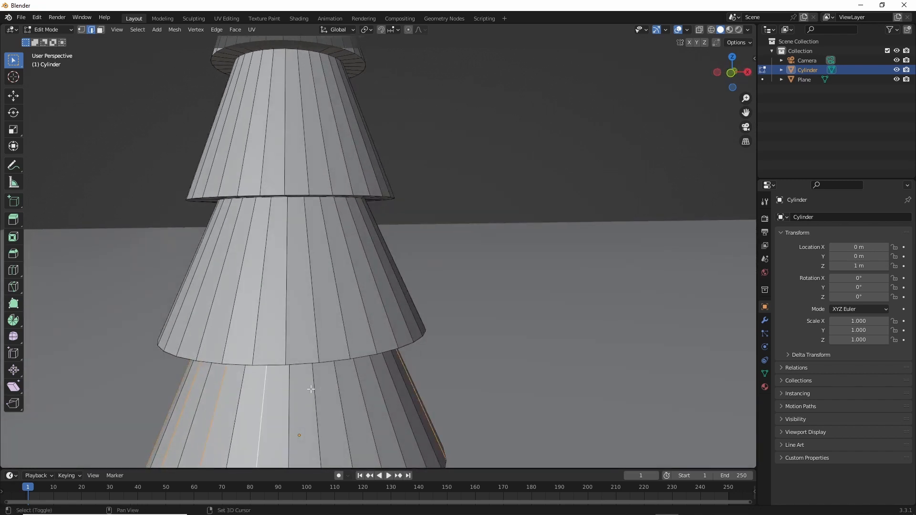
shift+click(312, 390)
shift+click(355, 379)
Step: Extend the edge selection to every second slanted edge around the upper tiers, including the pointed top section
middle_drag(455, 278, 363, 190)
shift+click(278, 291)
shift+click(327, 288)
shift+click(367, 283)
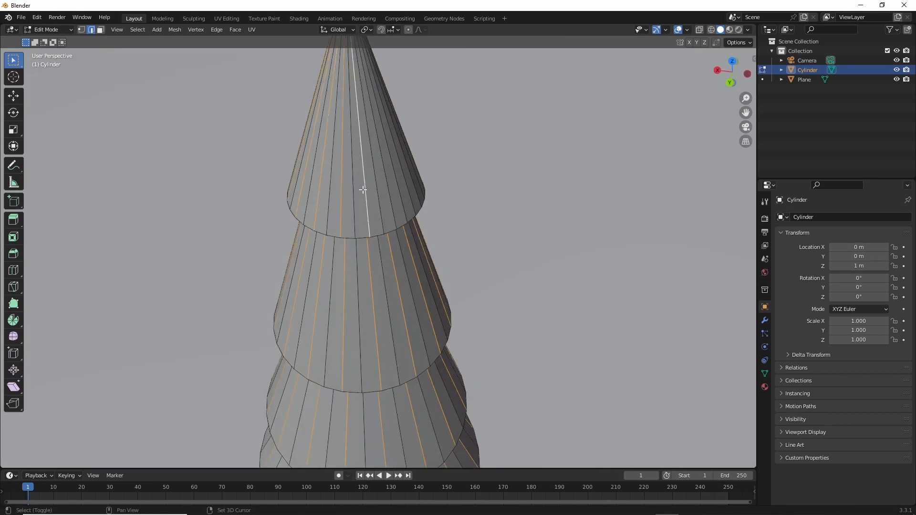
middle_drag(444, 205, 366, 210)
shift+click(366, 210)
shift+middle_drag(364, 359, 376, 233)
scroll(417, 284, down, 2)
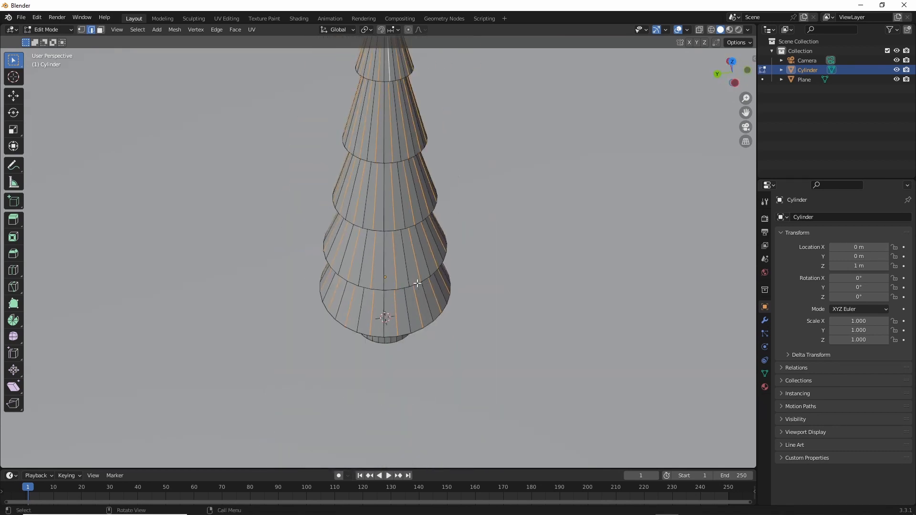
middle_drag(417, 284, 401, 217)
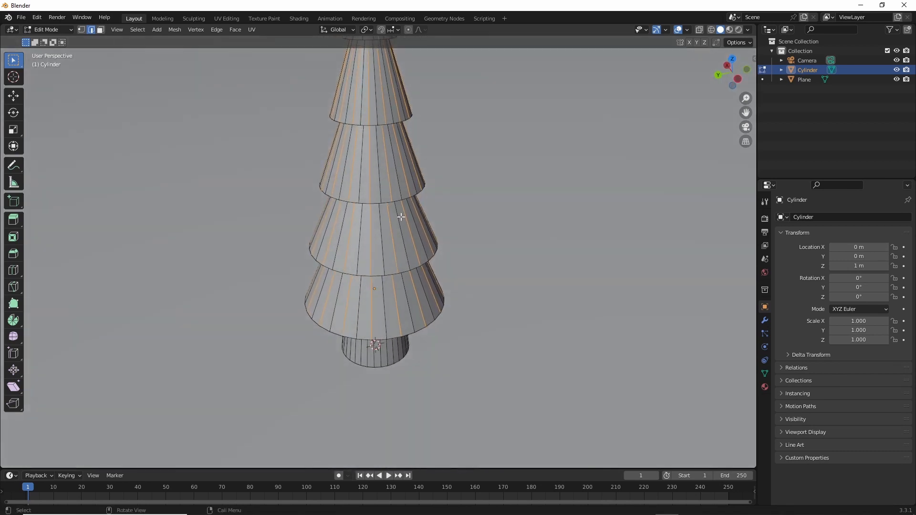
Step: Set the transform pivot point to Individual Origins and scale the selected edges by about 1.26
click(370, 30)
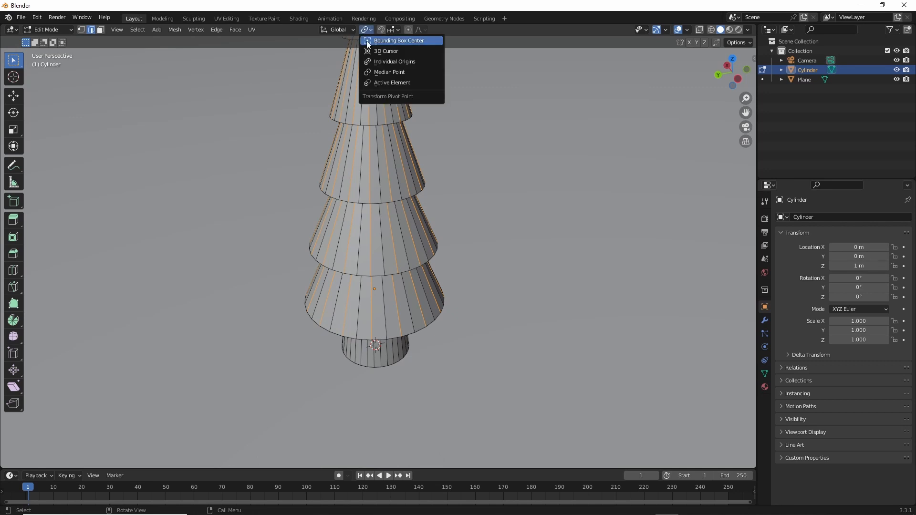
click(378, 63)
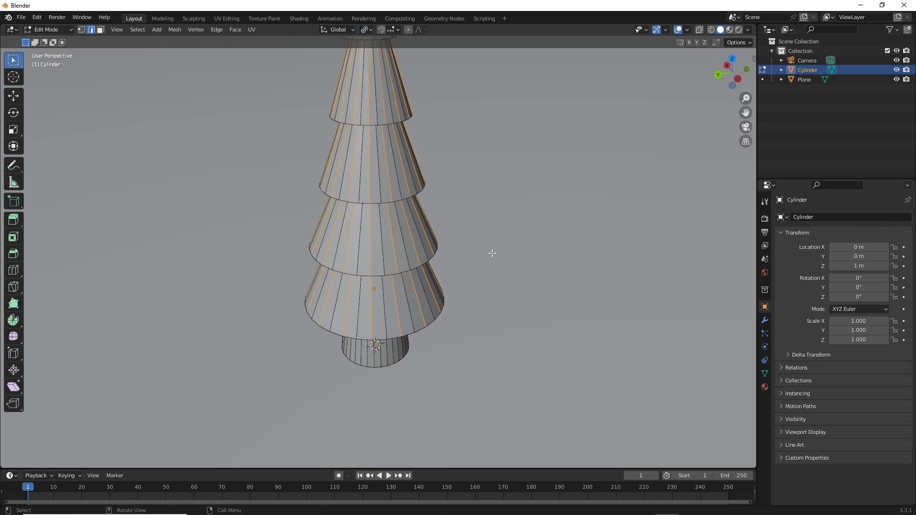
key(s)
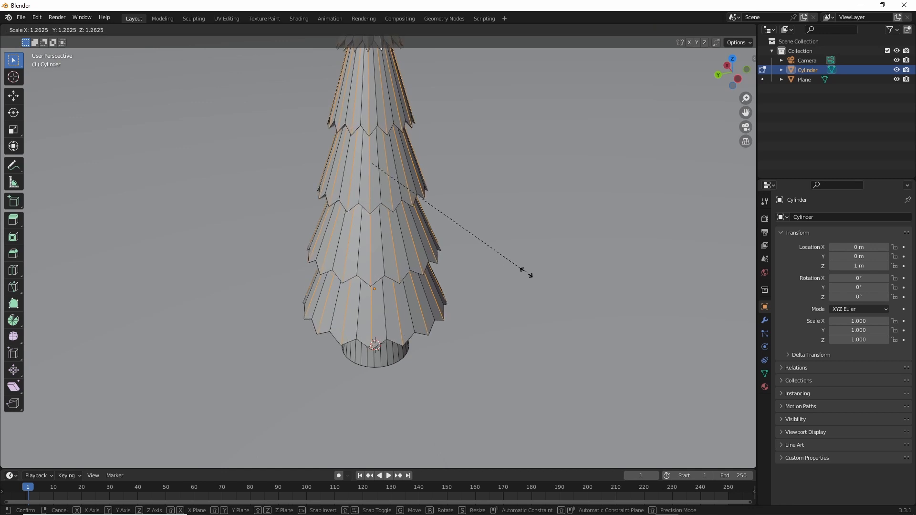
click(526, 272)
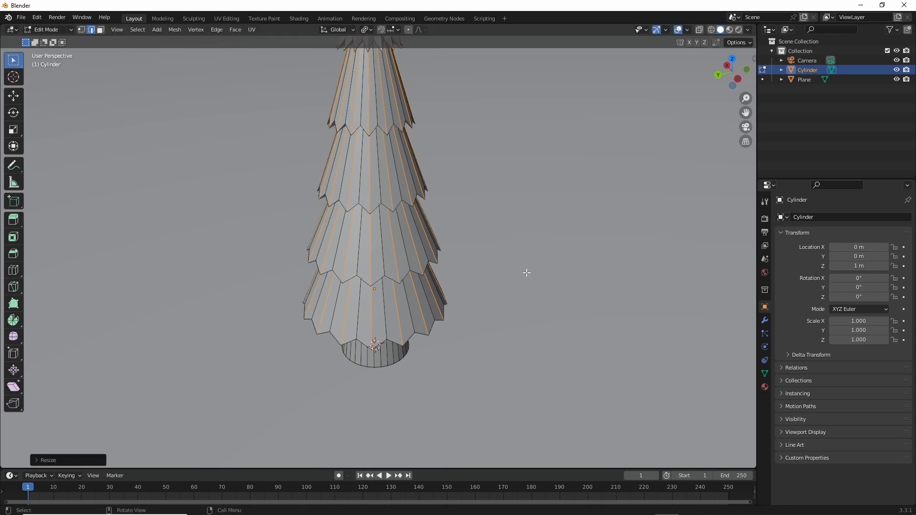
Step: Set the pivot point to Median Point, scale the selected edges by about 1.1 in X and Y only, and return to Object Mode
click(371, 29)
click(373, 73)
key(s)
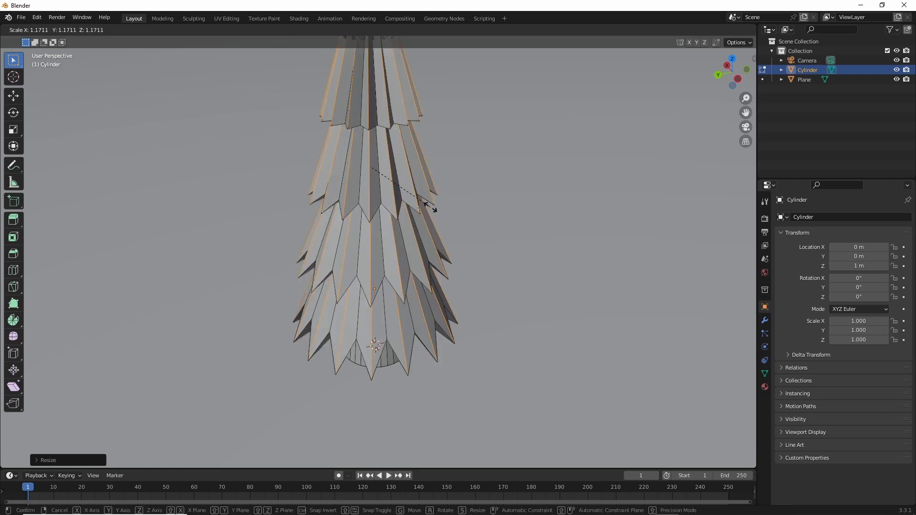
key(shift+z)
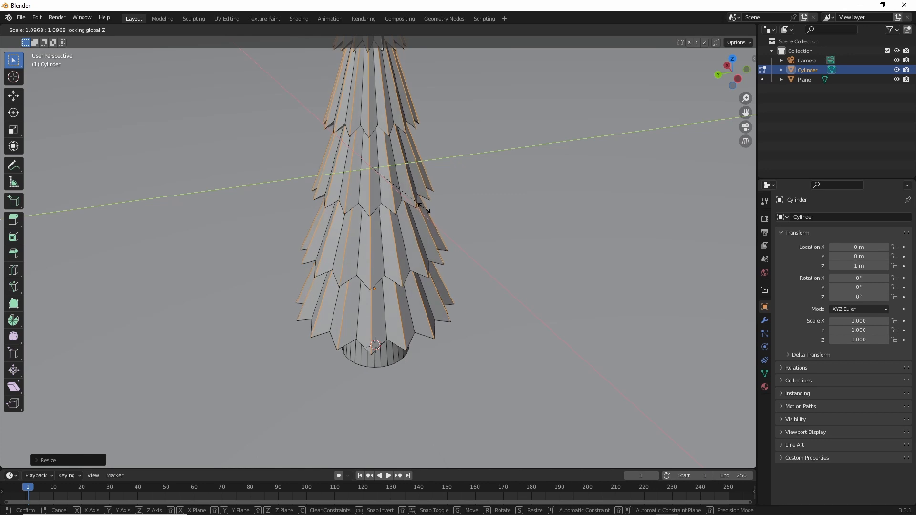
click(418, 205)
middle_drag(578, 204, 507, 338)
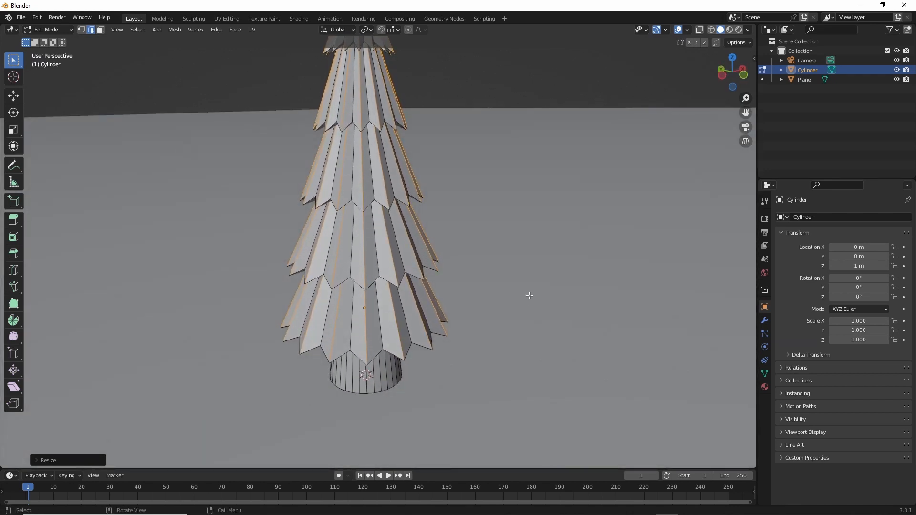
key(Tab)
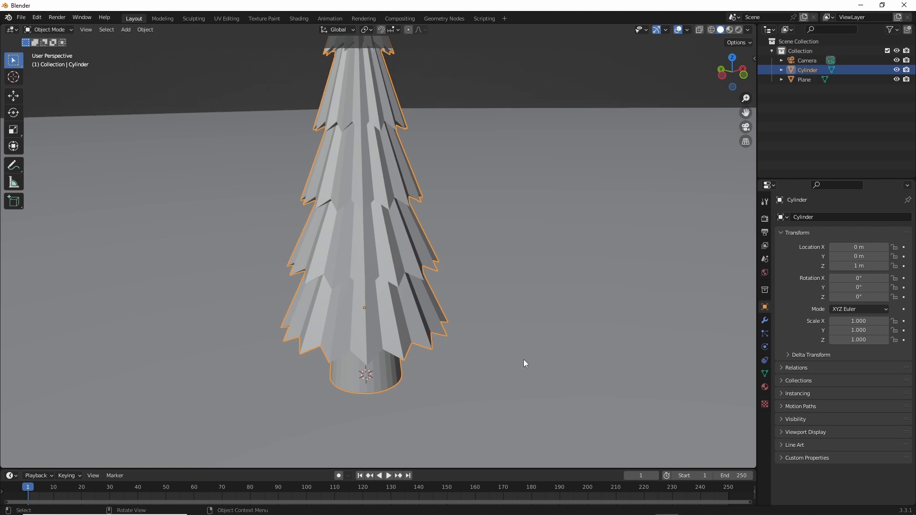
Step: Give the tree a new material with a dark green base color of about H 0.337, S 0.950, V 0.246
click(765, 387)
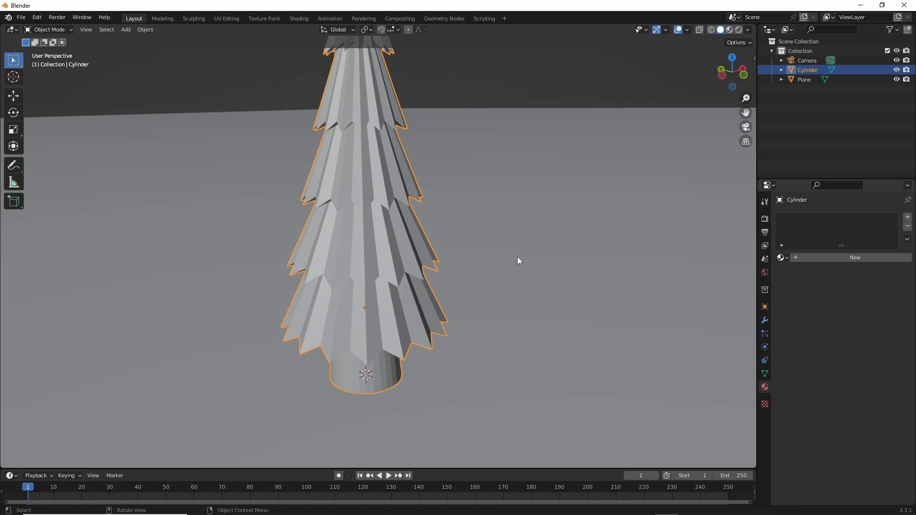
click(809, 260)
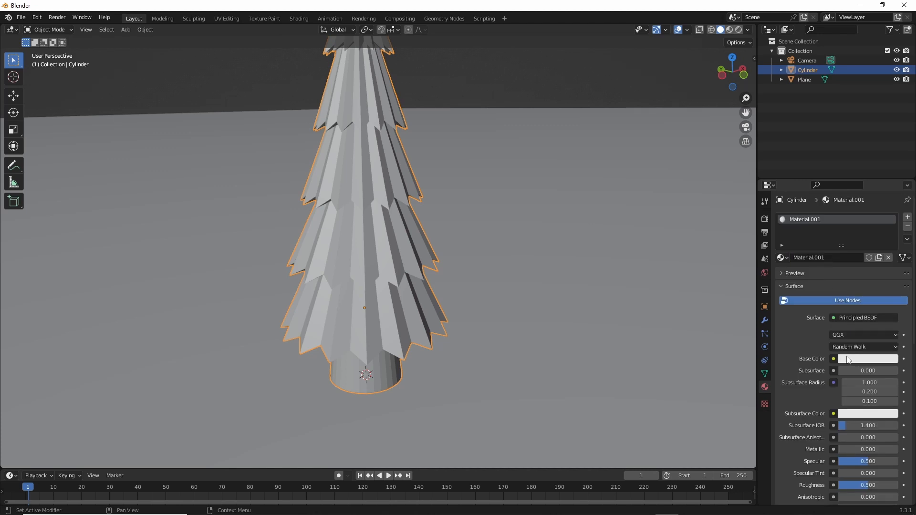
click(847, 360)
click(825, 241)
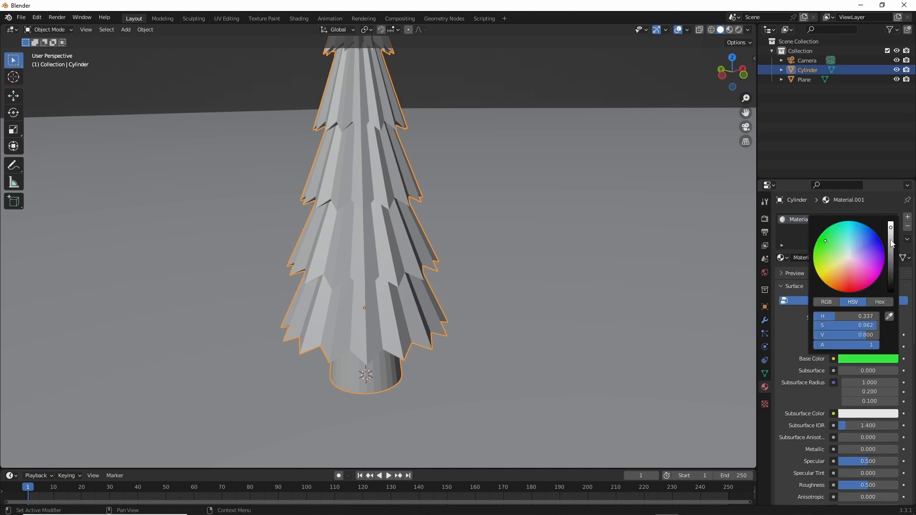
click(891, 249)
click(891, 255)
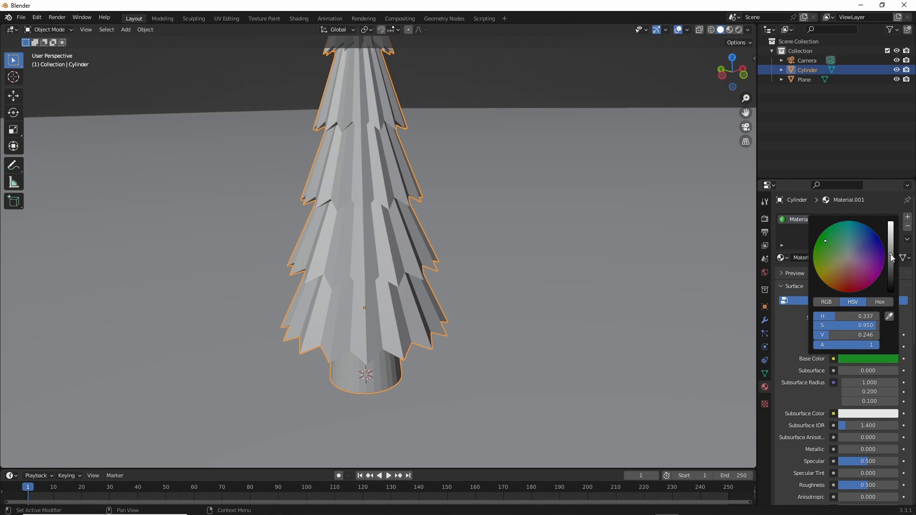
Step: Switch the viewport to Material Preview shading and add a second material slot with a new material to the tree
click(729, 30)
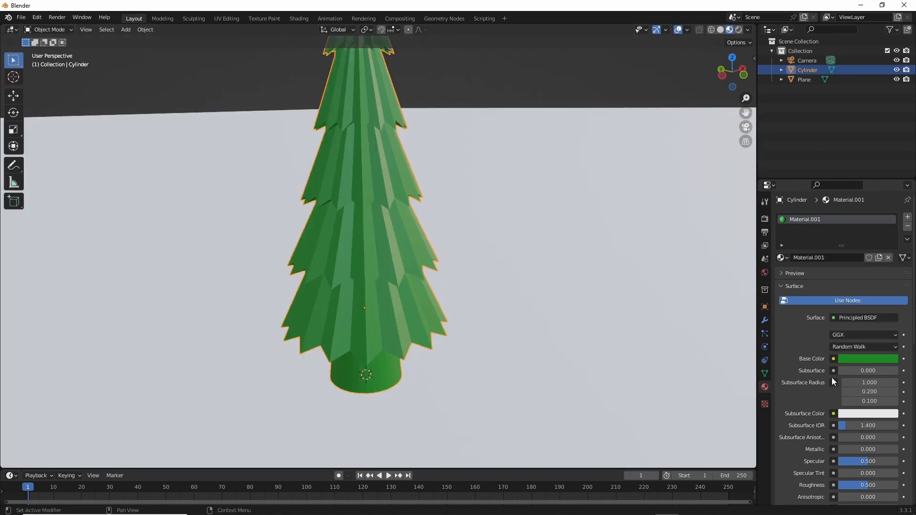
scroll(826, 365, down, 6)
scroll(790, 330, up, 6)
click(907, 218)
click(817, 276)
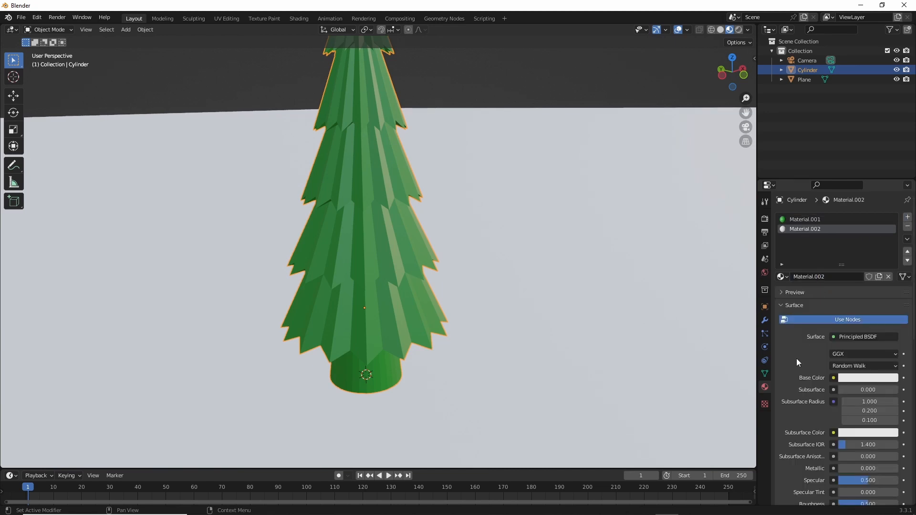
Step: Select the trunk's bottom and top vertex rings together in Edit Mode so that all trunk faces are included
key(Tab)
shift+middle_drag(542, 249, 625, 175)
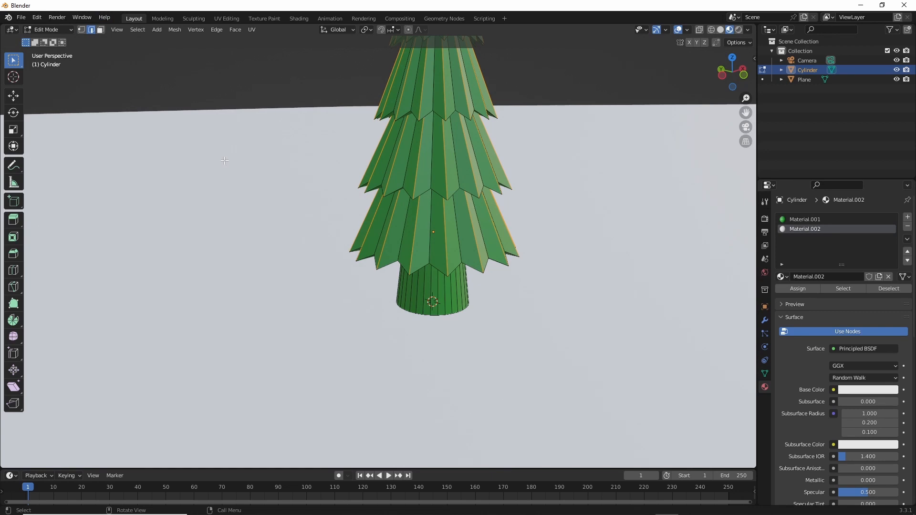
key(1)
mouse_move(543, 288)
middle_down()
mouse_move(531, 314)
mouse_move(535, 278)
mouse_move(532, 288)
middle_up()
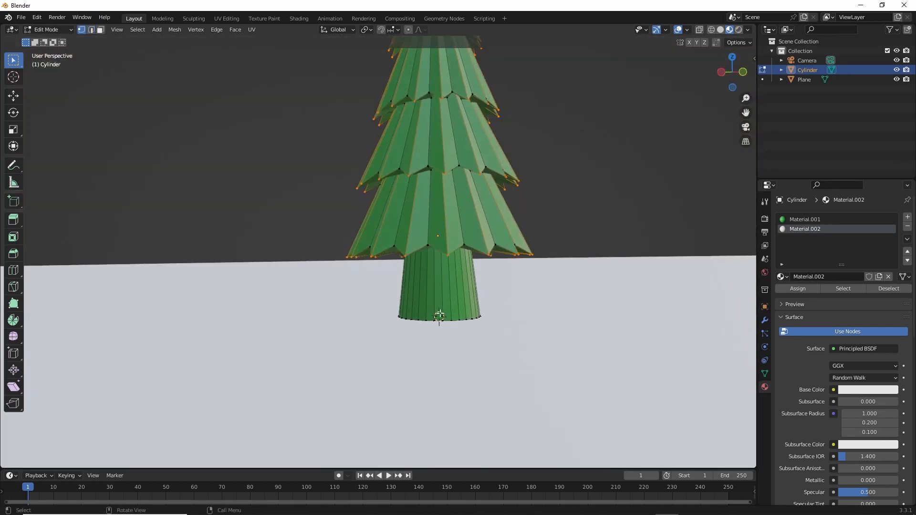
alt+click(446, 320)
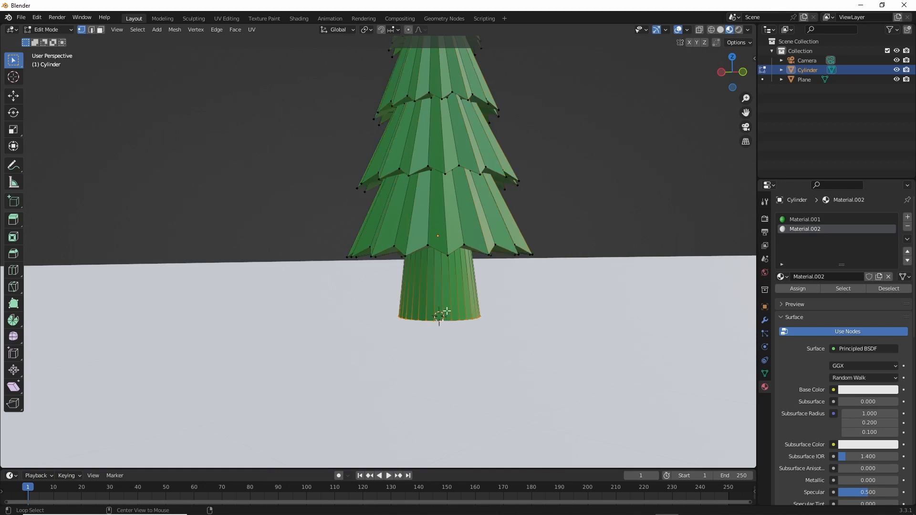
middle_drag(475, 294, 479, 292)
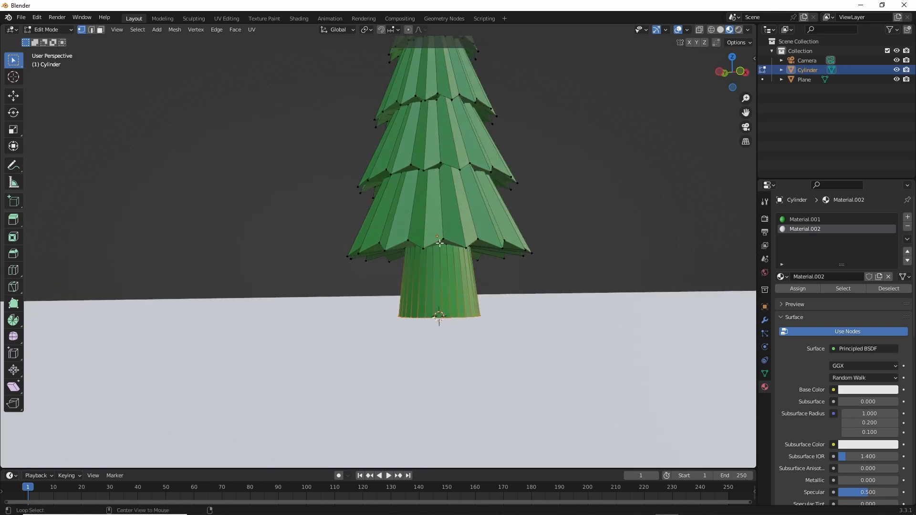
alt+click(441, 244)
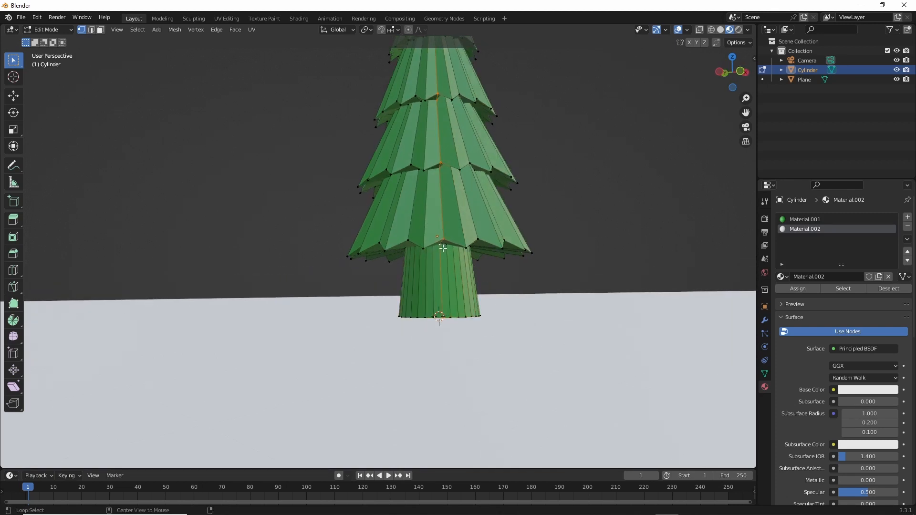
alt+click(448, 317)
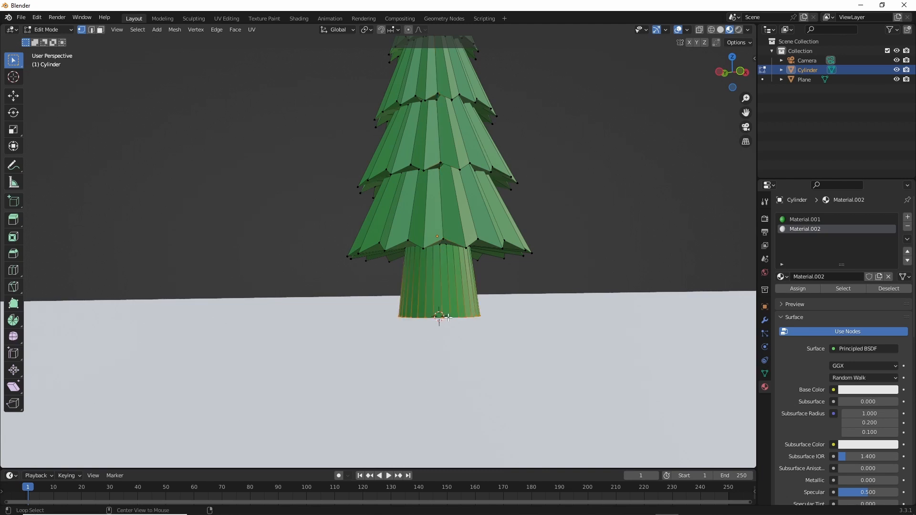
alt+shift+click(442, 245)
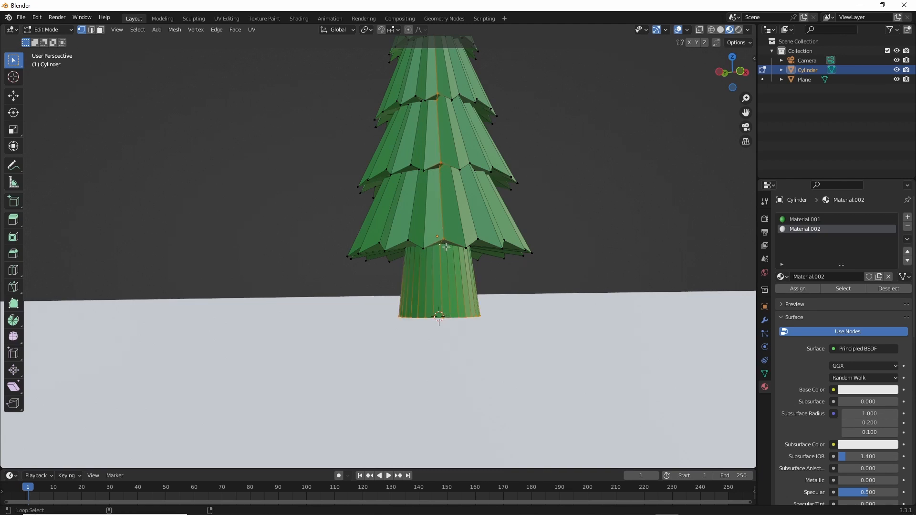
alt+click(439, 316)
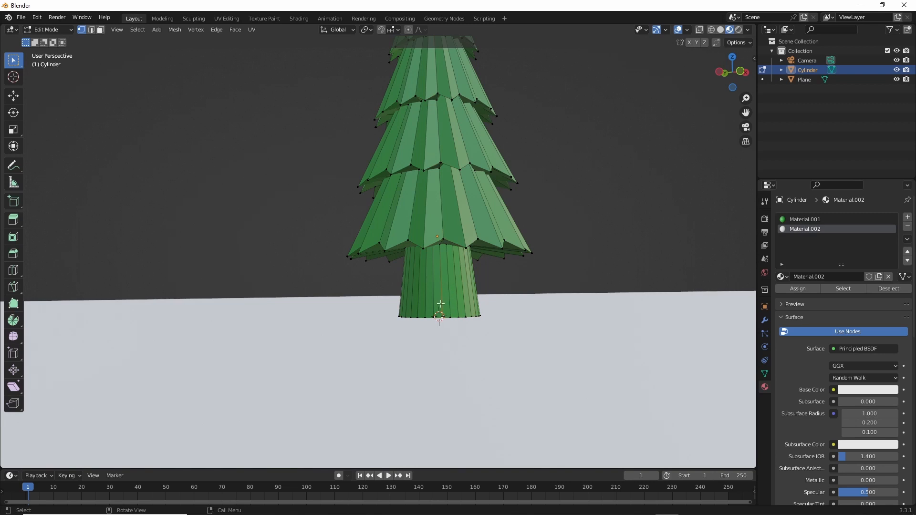
alt+shift+click(443, 245)
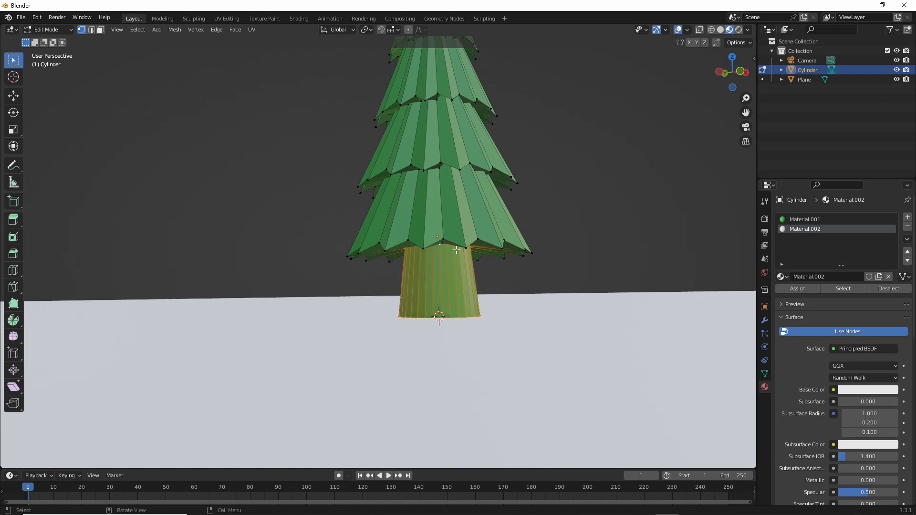
Step: Assign the second material to the selected trunk faces, give it a dark brown base color of about H 0.047, S 0.976, and return to Object Mode
click(798, 289)
click(850, 390)
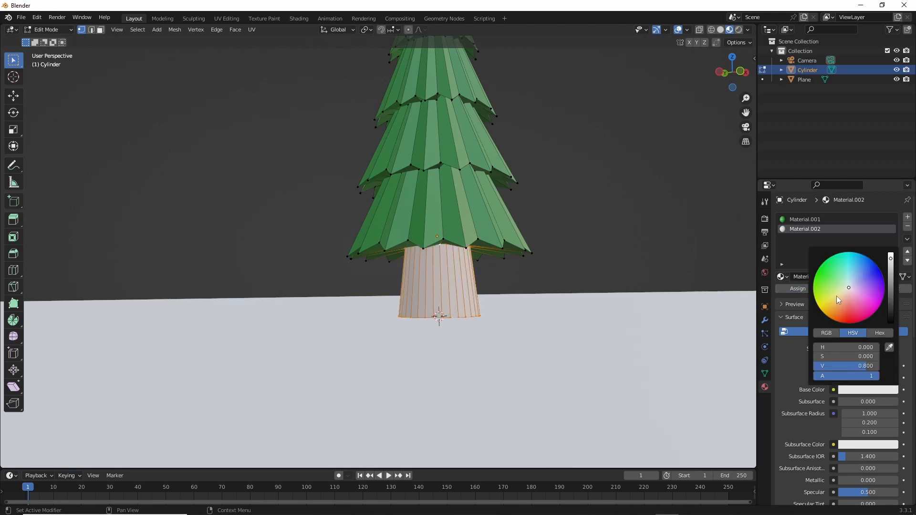
click(831, 310)
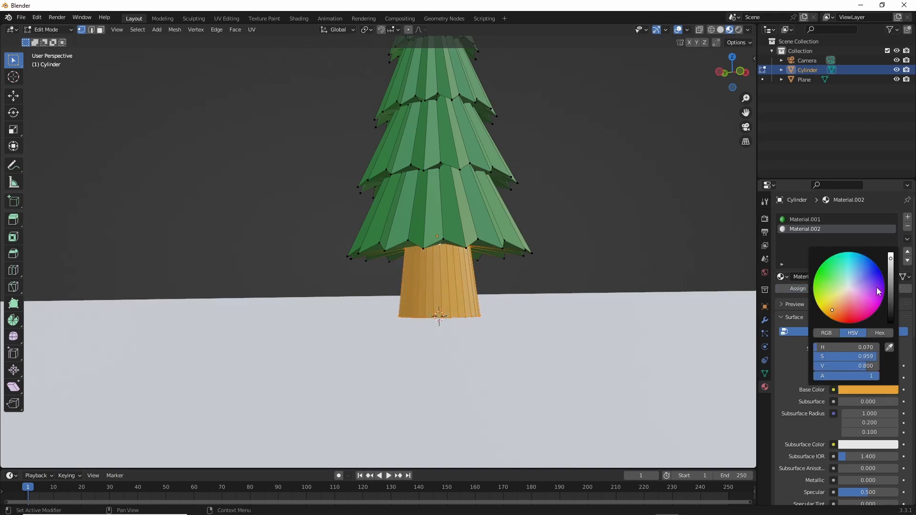
click(890, 278)
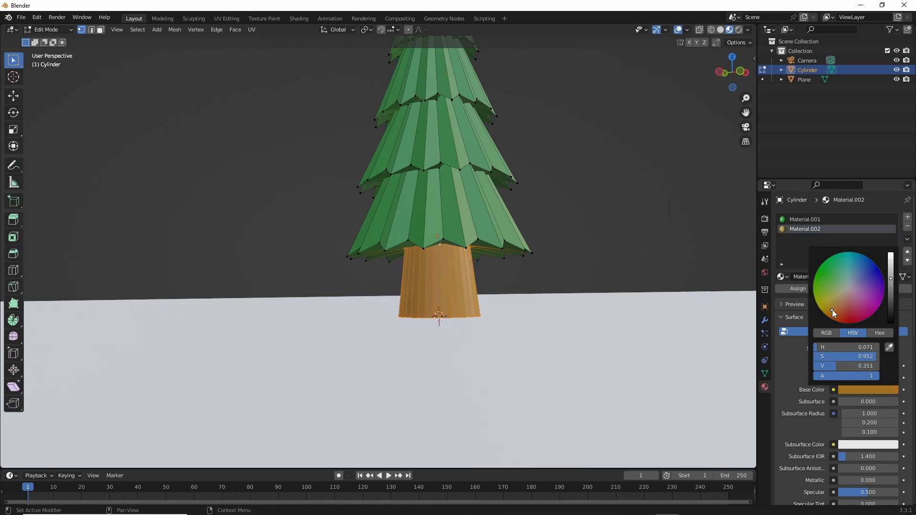
drag(833, 311, 833, 313)
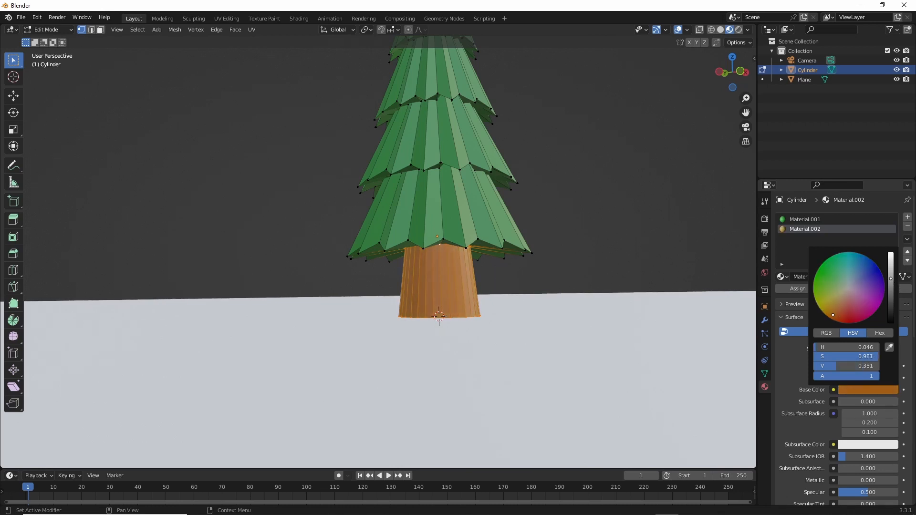
click(891, 289)
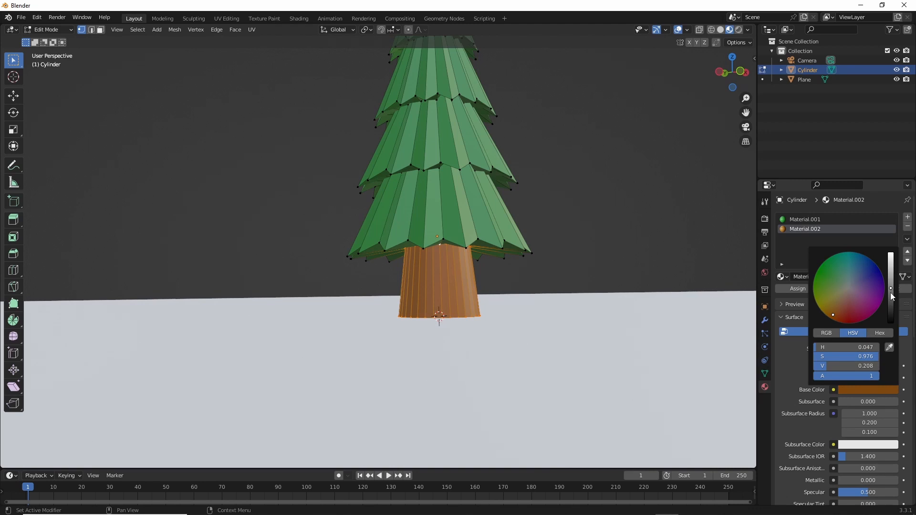
click(890, 293)
scroll(509, 253, down, 5)
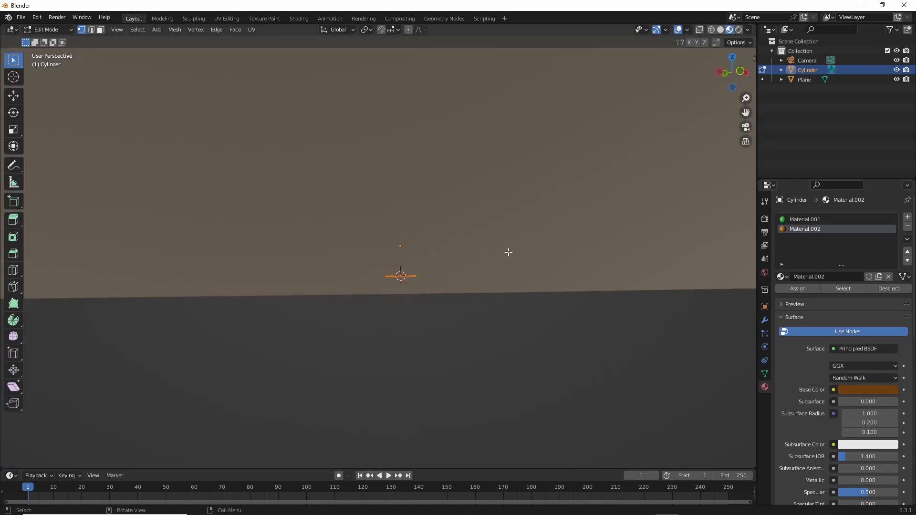
scroll(509, 252, up, 5)
key(Tab)
middle_drag(523, 247, 531, 317)
scroll(517, 261, down, 3)
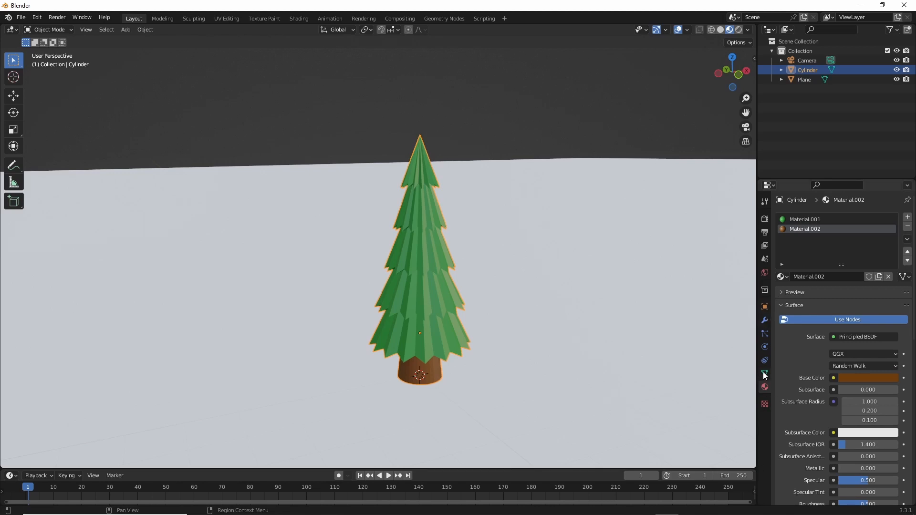
Step: Add a Hair particle system to the tree with the emission number set to 50
click(764, 334)
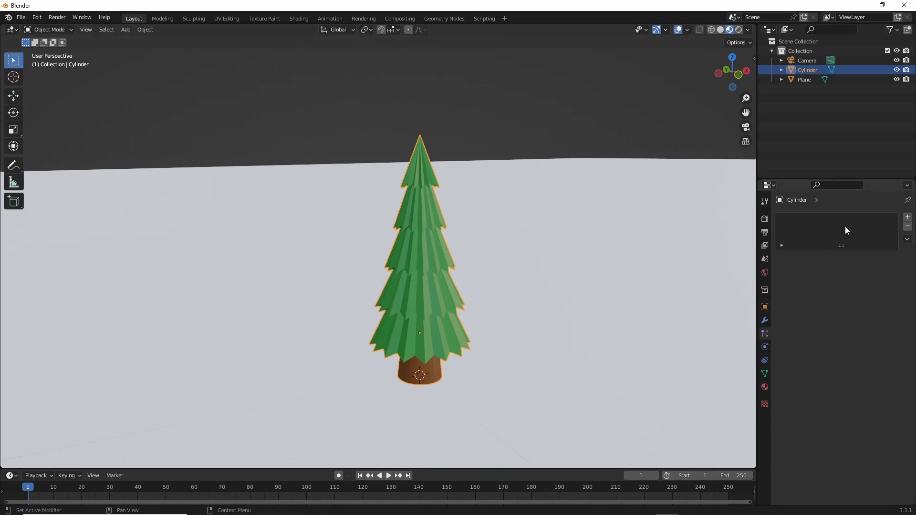
click(907, 217)
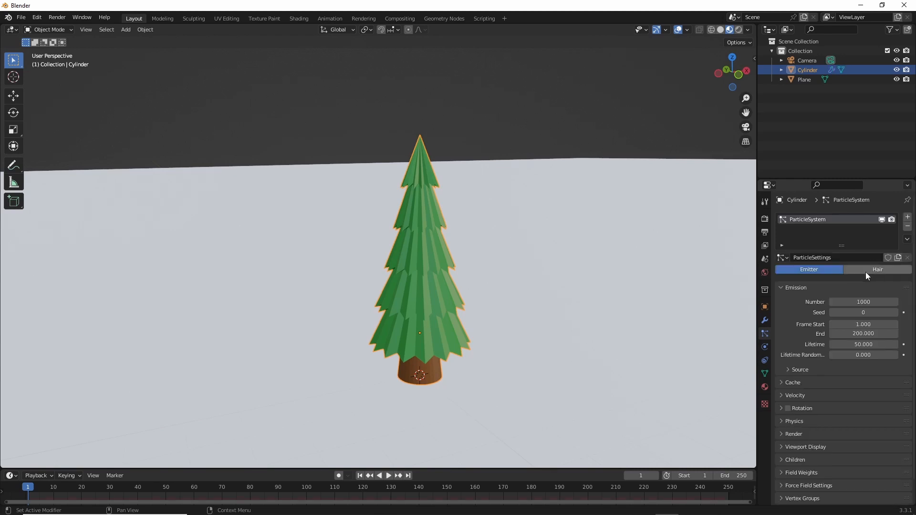
click(865, 272)
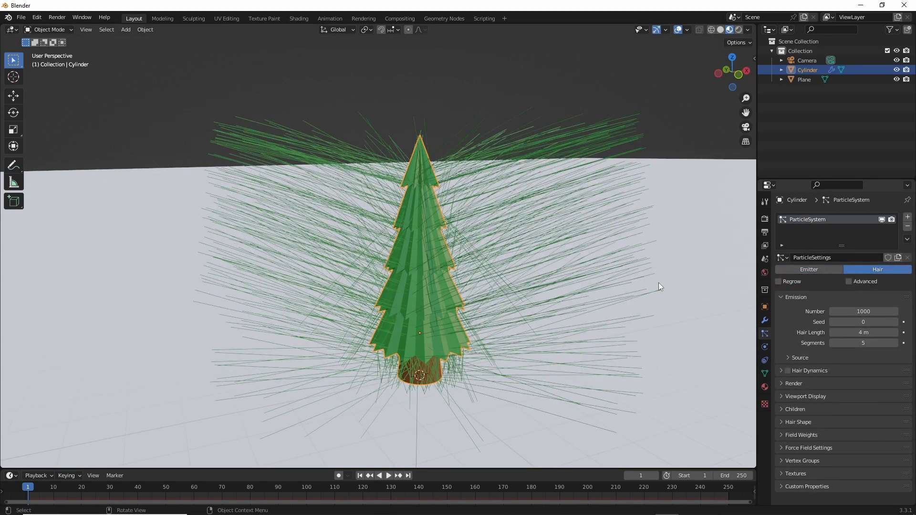
click(855, 312)
key(BackSpace)
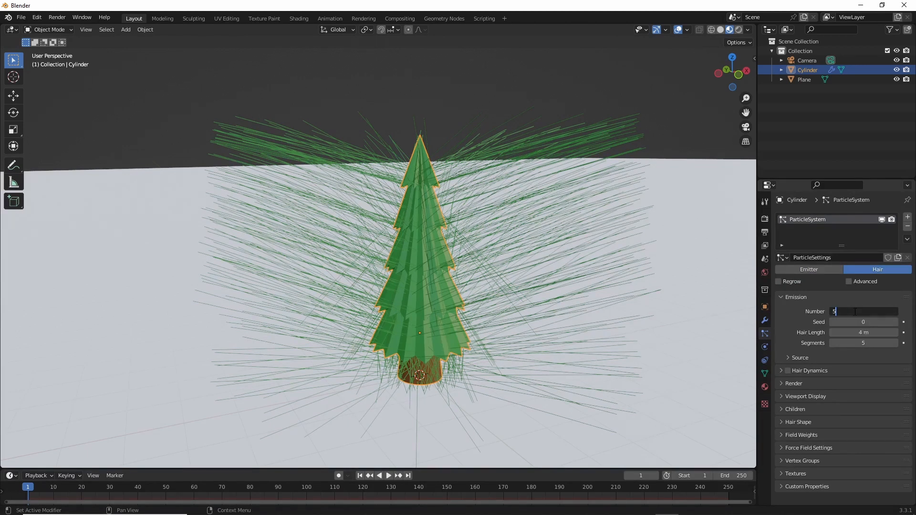
text(50)
key(Return)
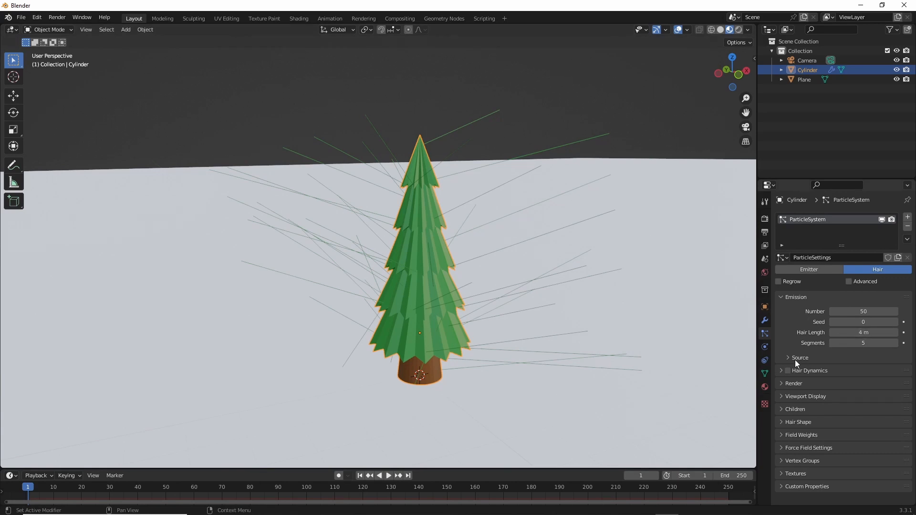
Step: Set the tree's hair particles to render as Object
click(781, 384)
scroll(811, 371, down, 2)
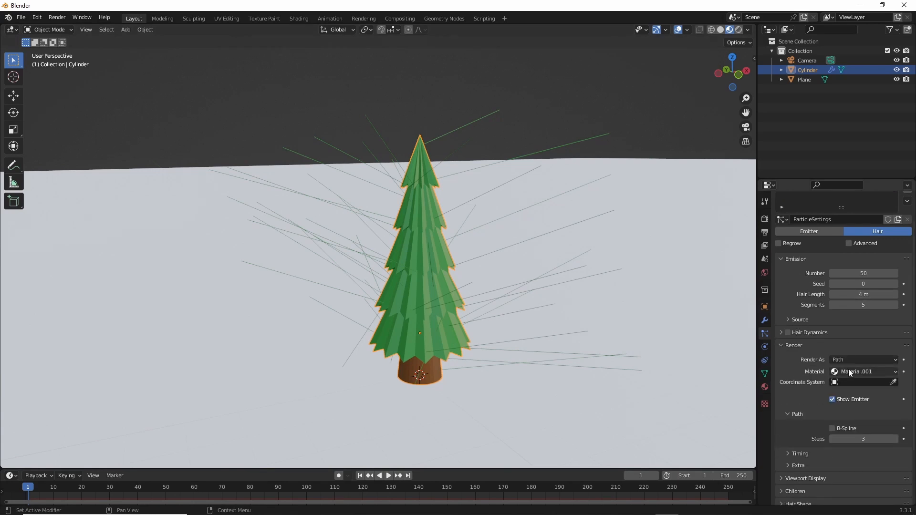
click(844, 360)
click(840, 391)
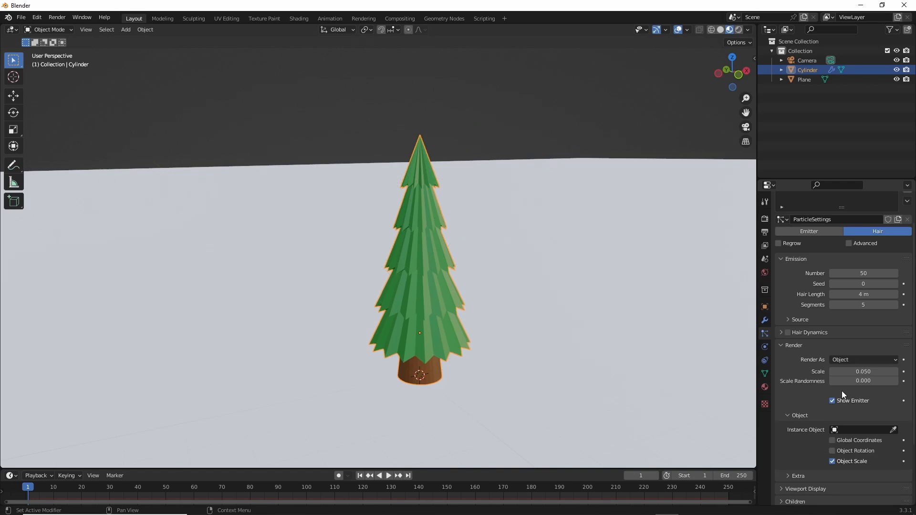
Step: Add a UV sphere and move it about 1.28 m down along Z so it sits hidden below the ground plane
key(shift+a)
mouse_move(483, 319)
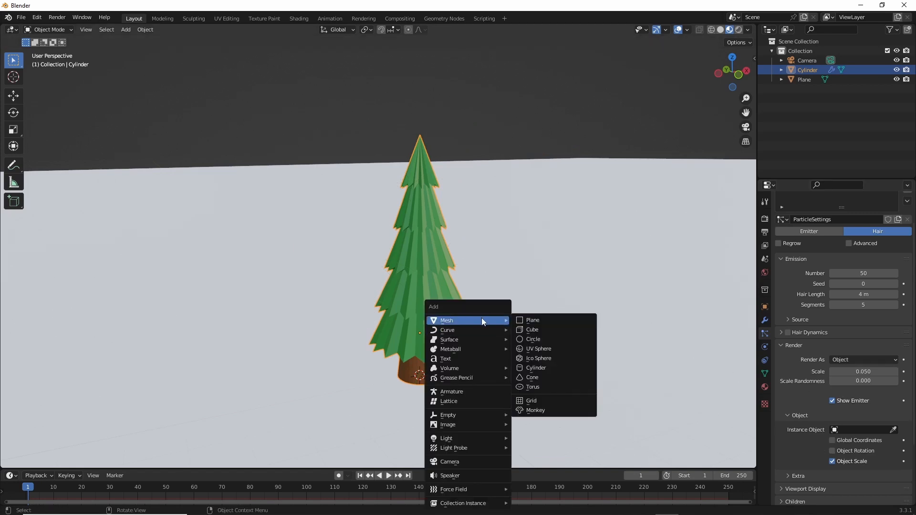
click(546, 353)
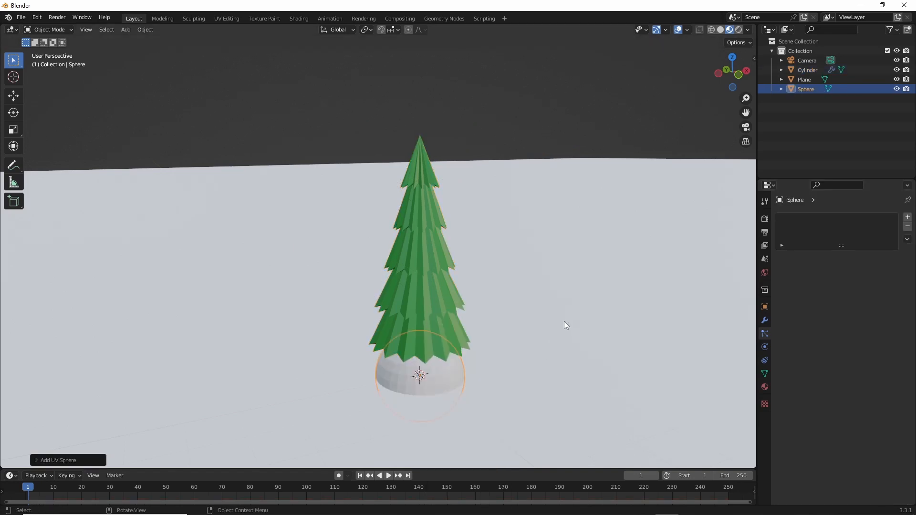
key(g)
key(z)
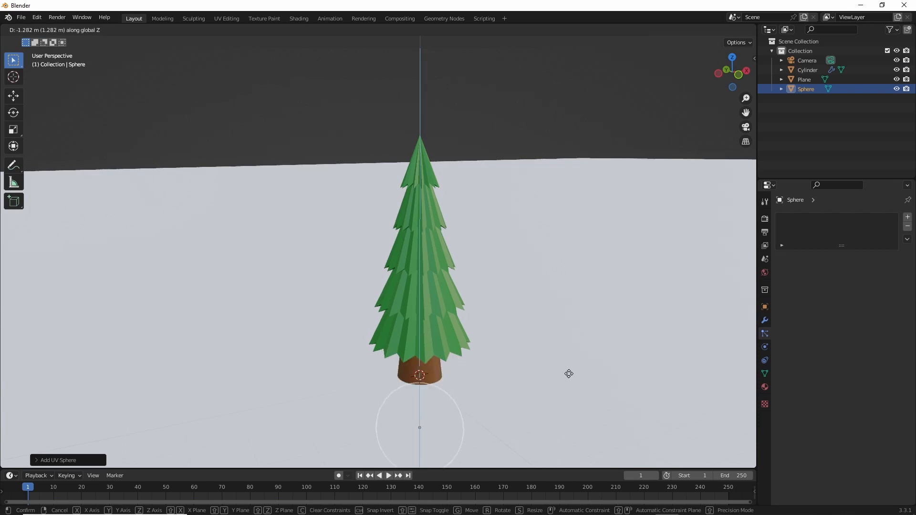
click(568, 373)
mouse_move(583, 413)
middle_down()
mouse_move(569, 366)
mouse_move(575, 406)
middle_up()
Step: Select the tree and use the Sphere as the instance object of its particle system
click(434, 317)
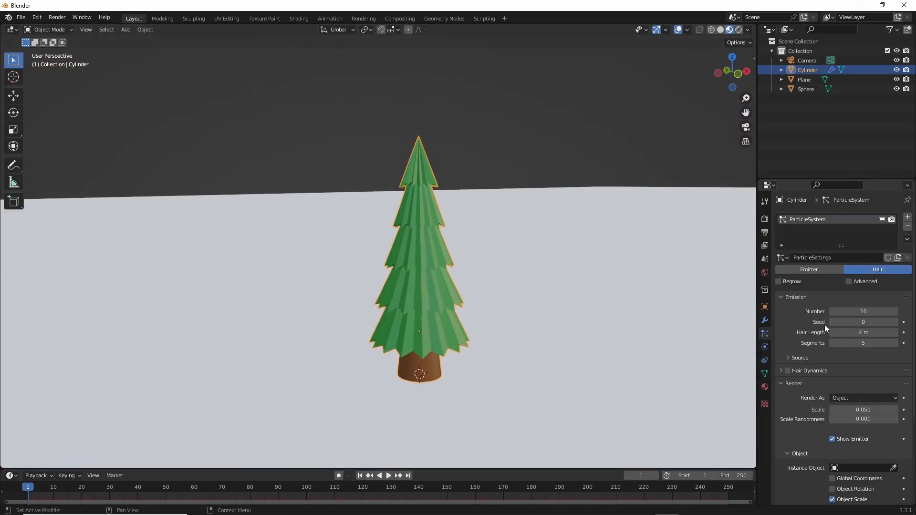
scroll(826, 349, down, 2)
scroll(832, 345, down, 2)
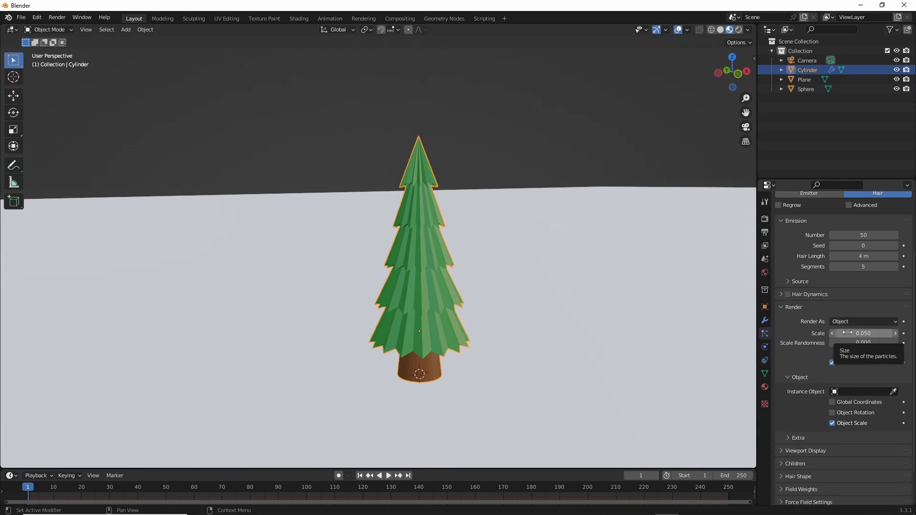
click(849, 393)
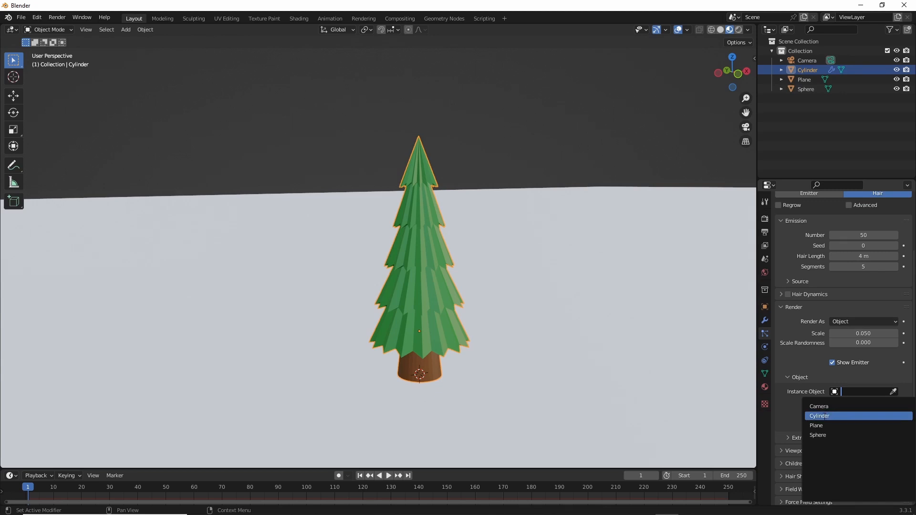
click(818, 435)
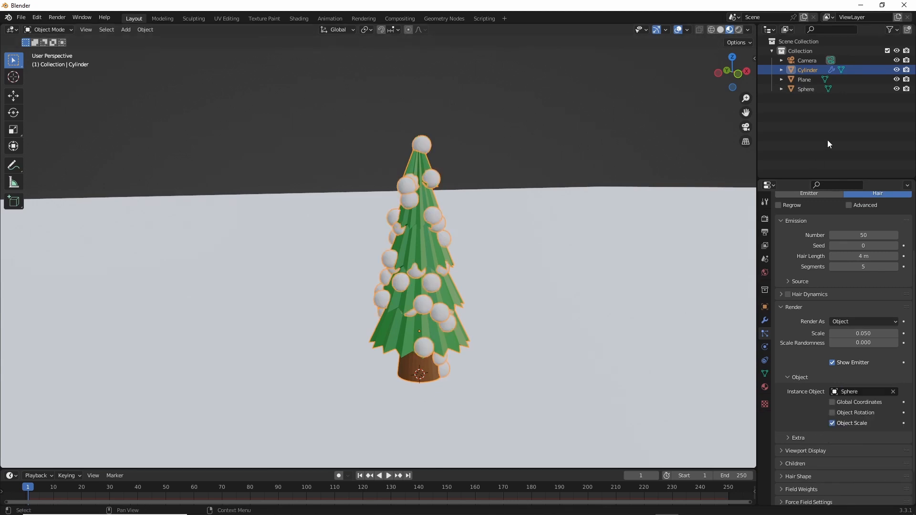
Step: Rename the sphere object as Bauble and the cylinder object as Tree
double_click(817, 90)
key(BackSpace)
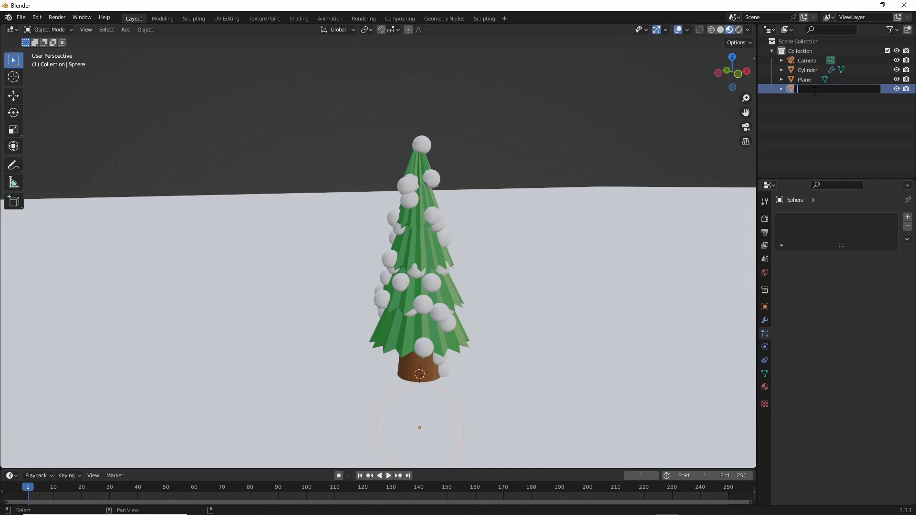
text(Bauble)
key(Return)
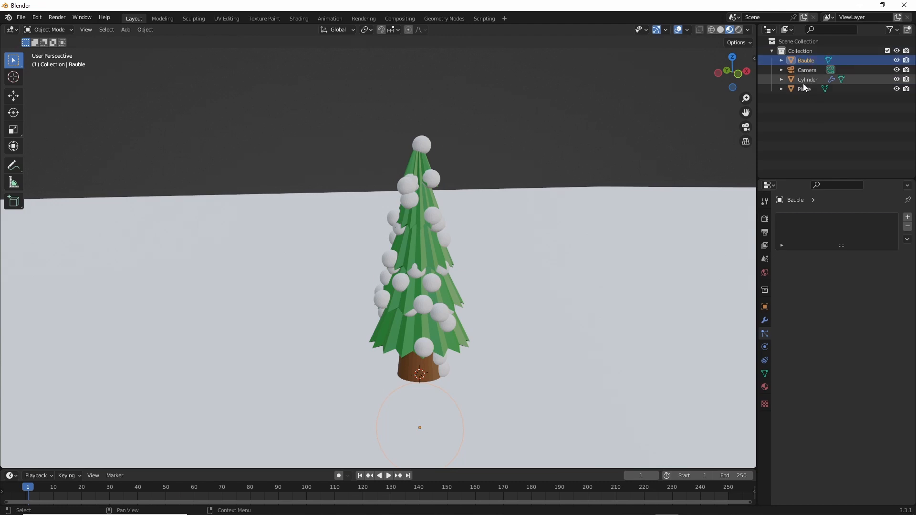
double_click(804, 81)
text(Tree)
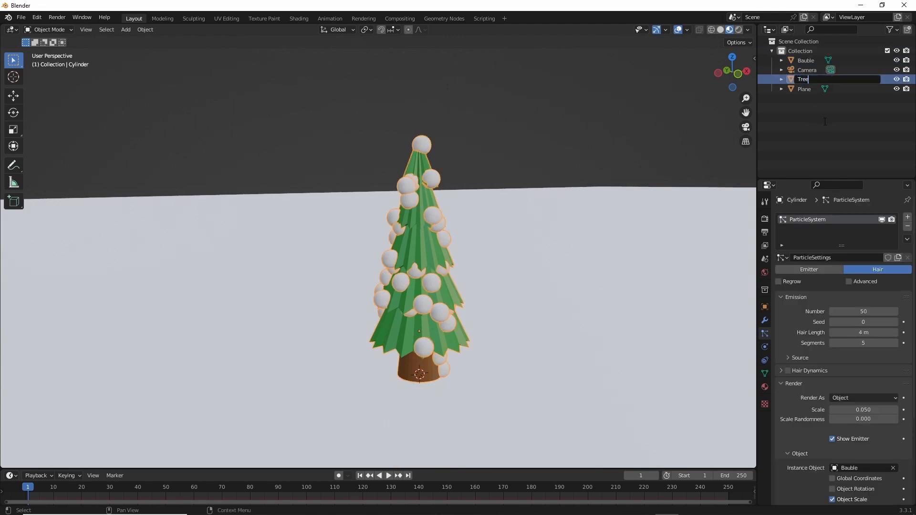
key(Return)
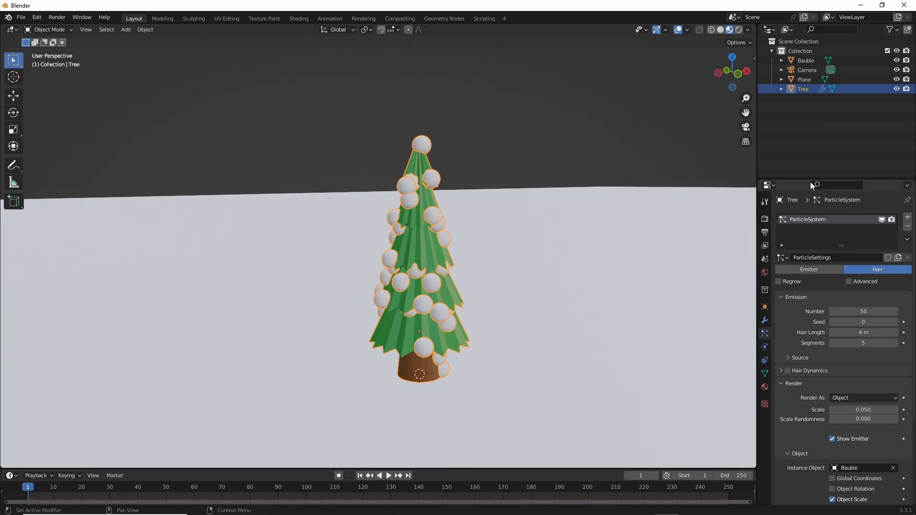
Step: Separate the selected trunk geometry from the tree into its own object in Edit Mode, and return to Object Mode
middle_drag(500, 393, 458, 347)
key(Tab)
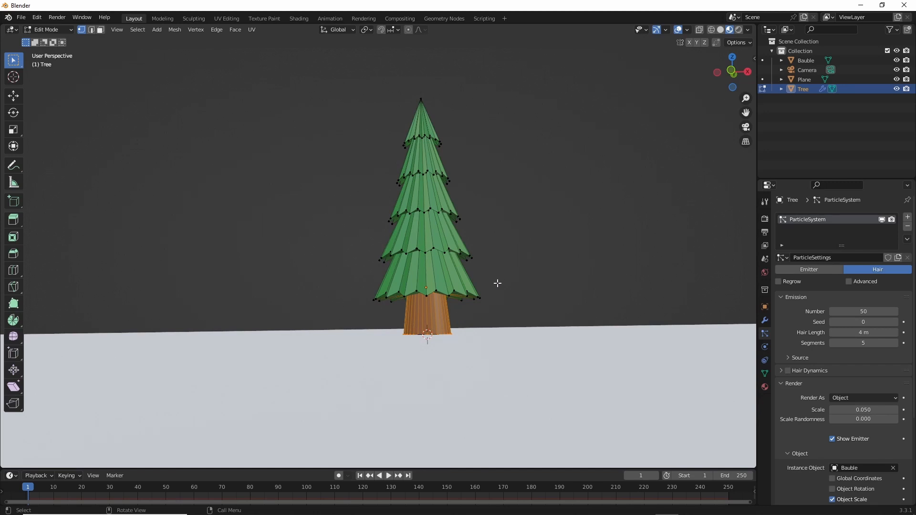
right_click(481, 284)
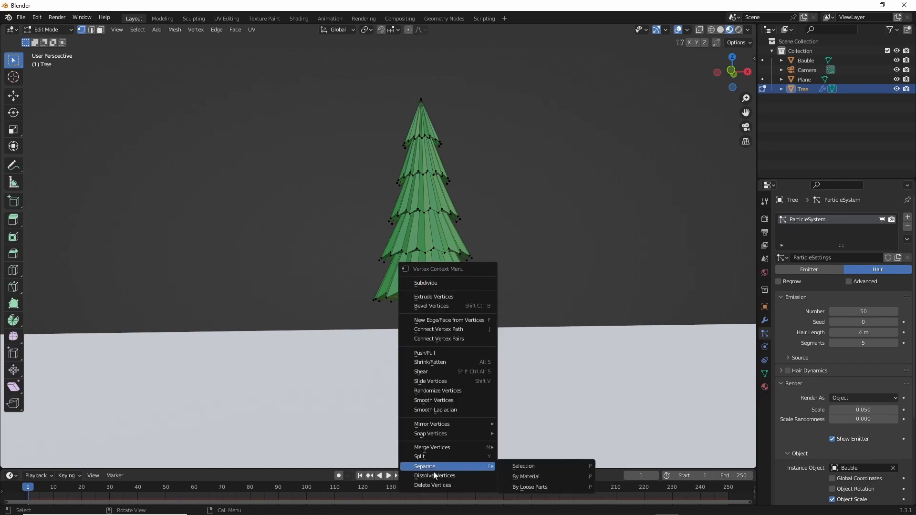
mouse_move(427, 469)
click(523, 473)
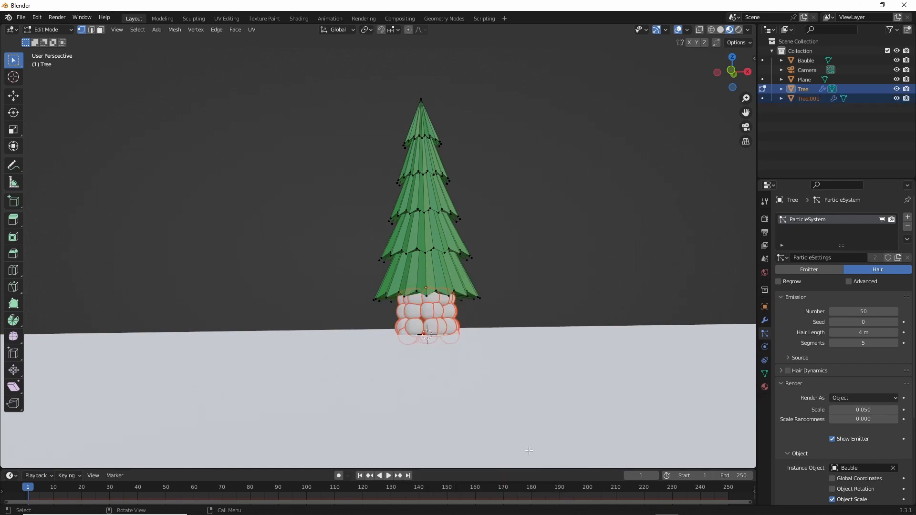
middle_drag(573, 281, 540, 289)
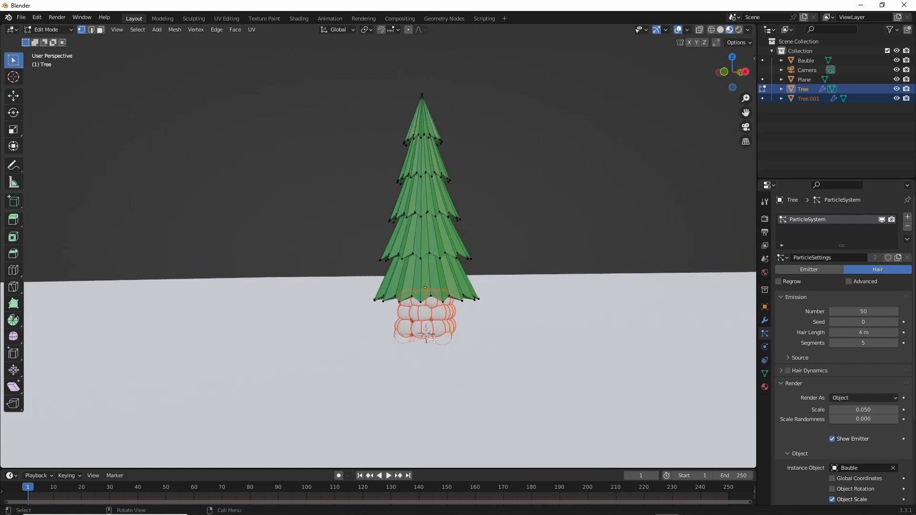
key(Tab)
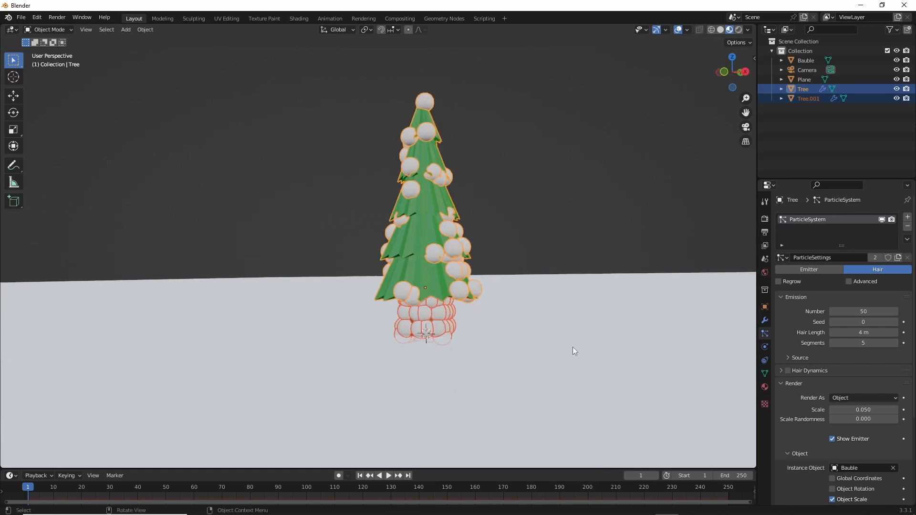
Step: Rename the separated object as Trunk, remove its particle system, and leave only the trunk selected
double_click(805, 97)
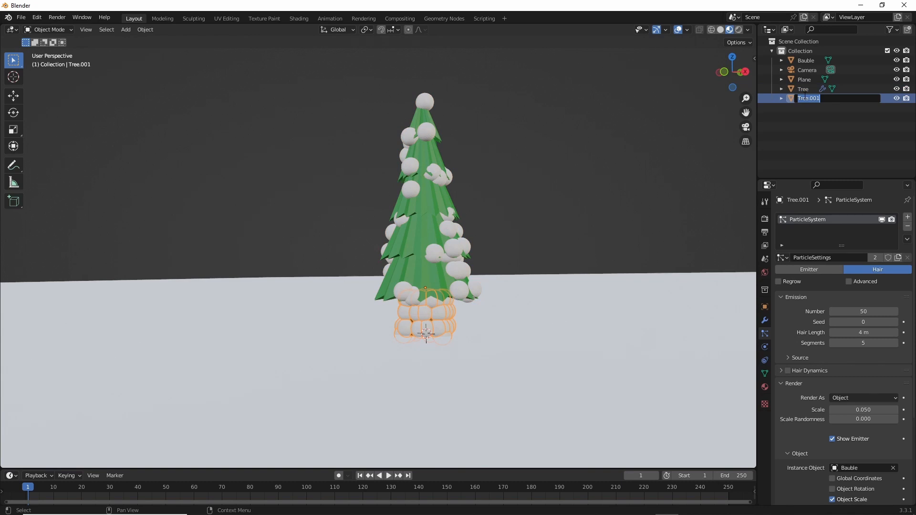
text(Trunk)
key(Return)
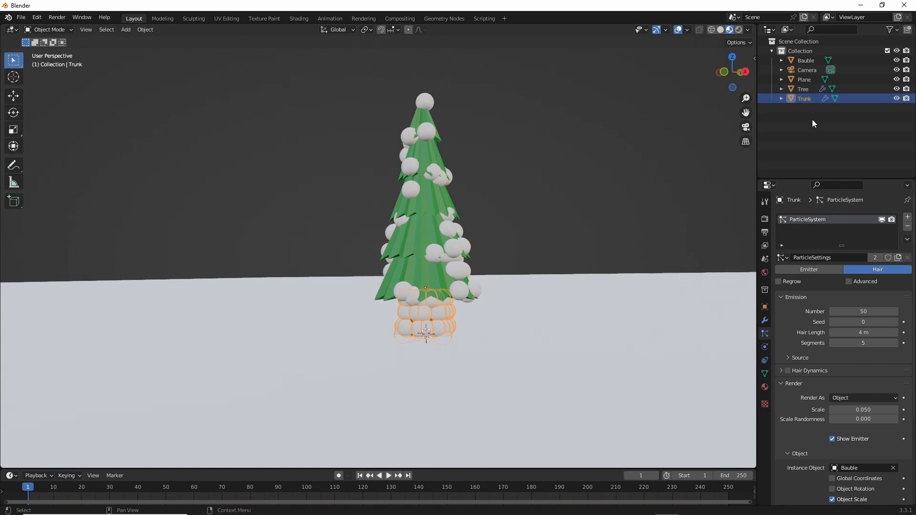
click(907, 227)
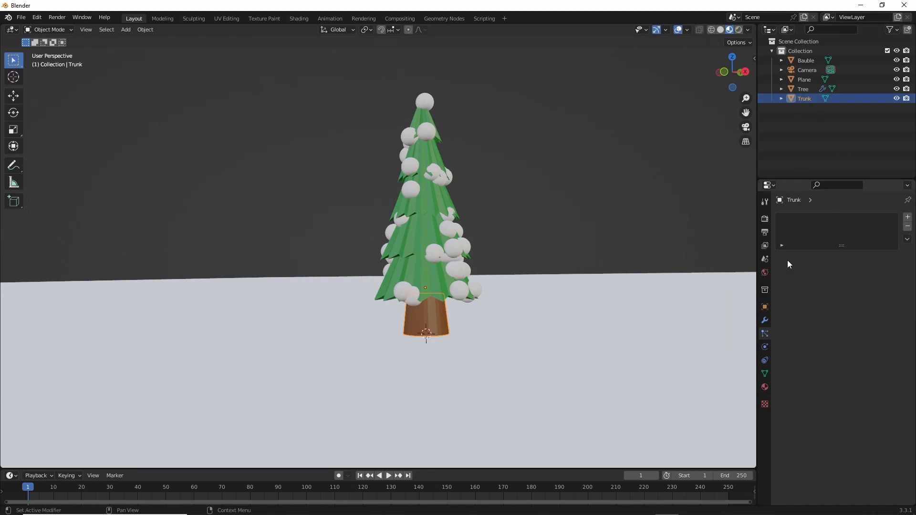
shift+click(803, 89)
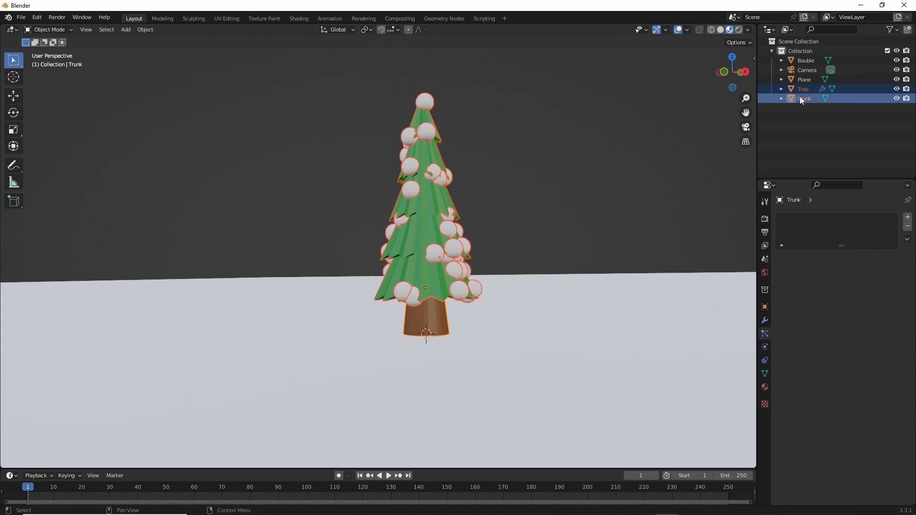
click(437, 323)
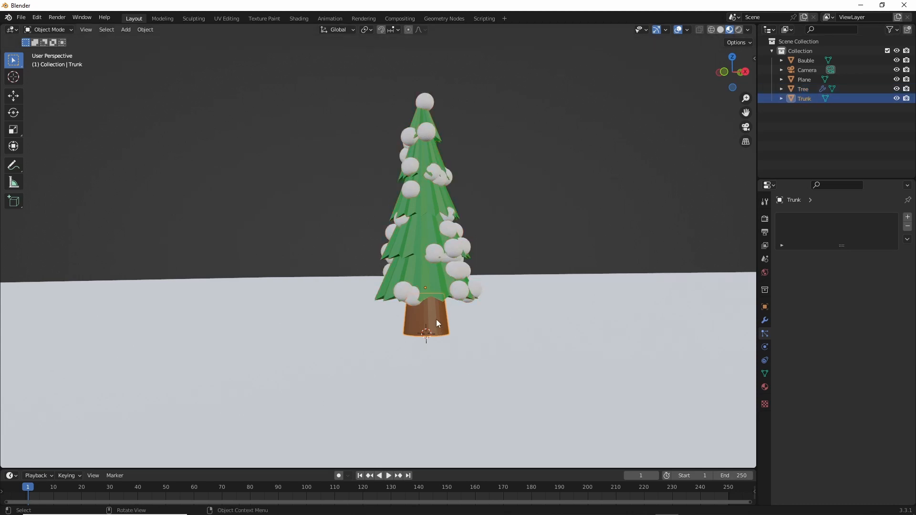
Step: Parent the trunk to the tree as its child object
shift+click(435, 279)
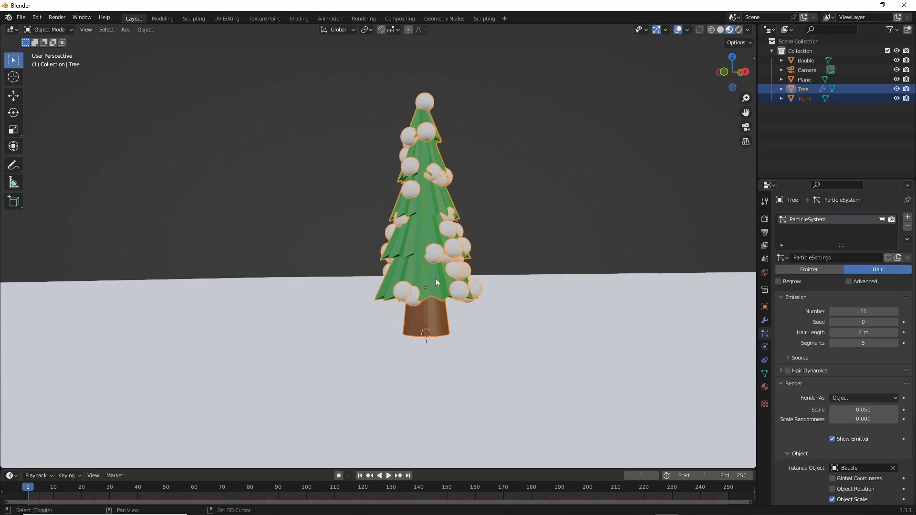
key(ctrl+p)
click(523, 253)
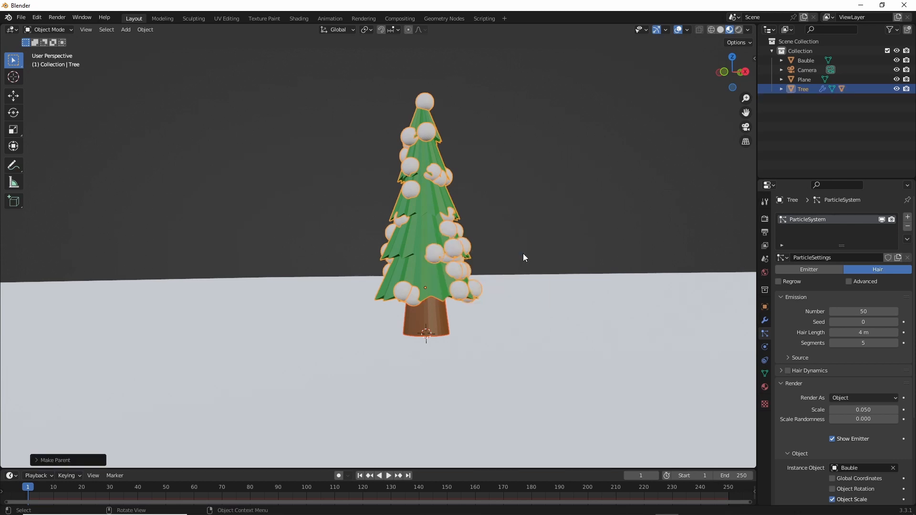
Step: Shrink the baubles by setting the render scale of the tree's particle system to 0.030
middle_drag(549, 251, 532, 258)
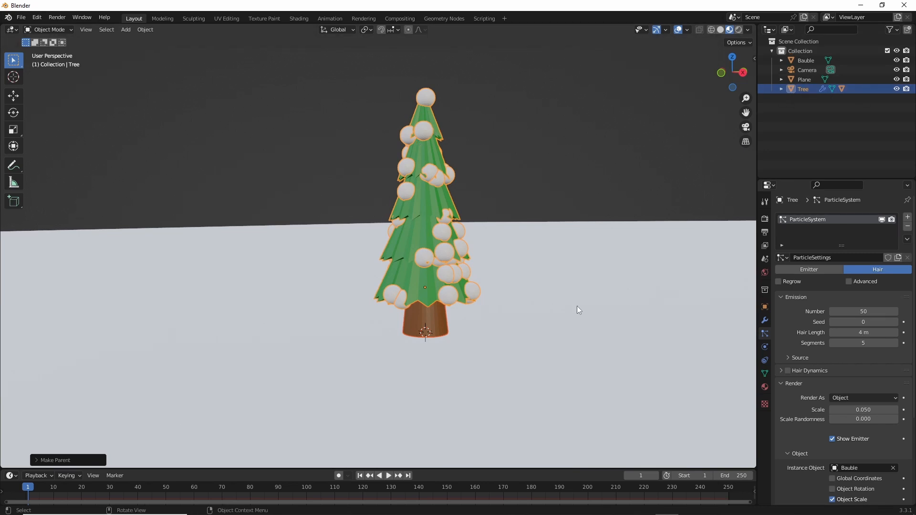
middle_drag(577, 306, 568, 307)
scroll(854, 423, down, 4)
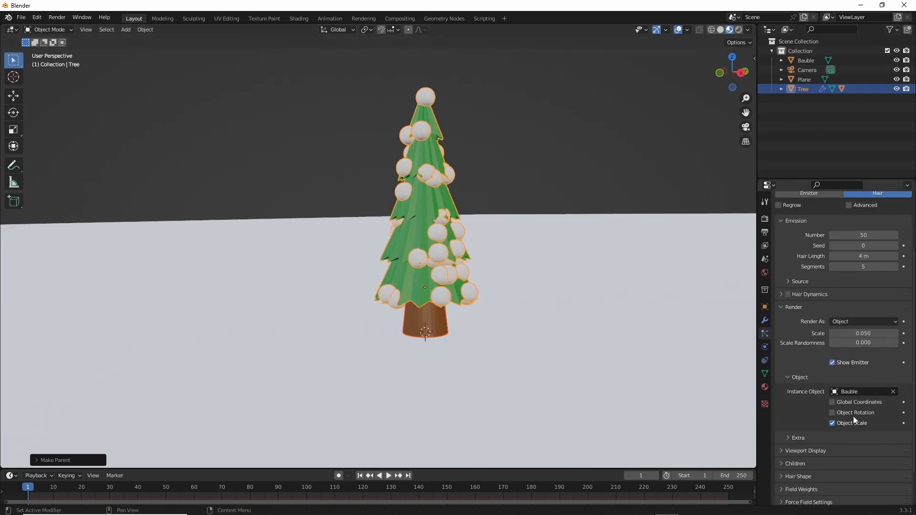
mouse_move(853, 331)
mouse_down()
mouse_move(842, 332)
mouse_move(854, 332)
mouse_up()
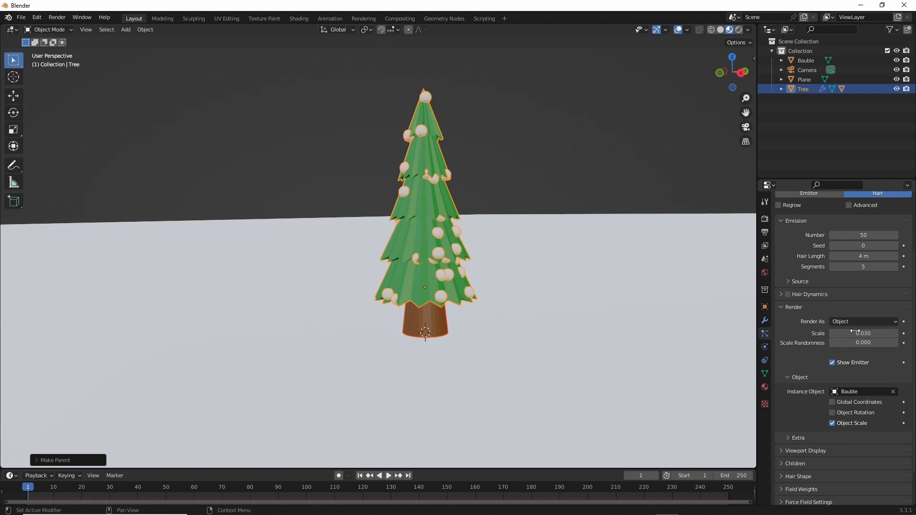
Step: Try different bauble distributions around the tree and set the particle system's emission seed to 9
middle_drag(499, 267, 617, 311)
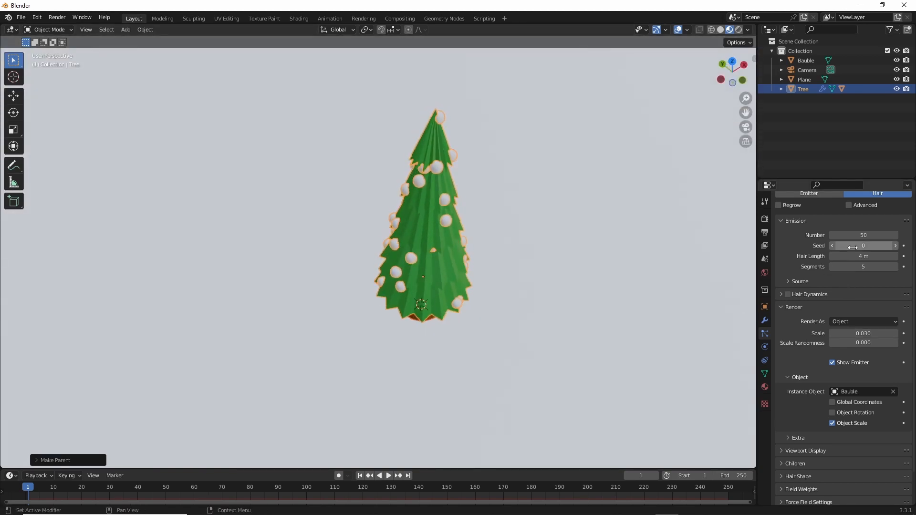
click(894, 246)
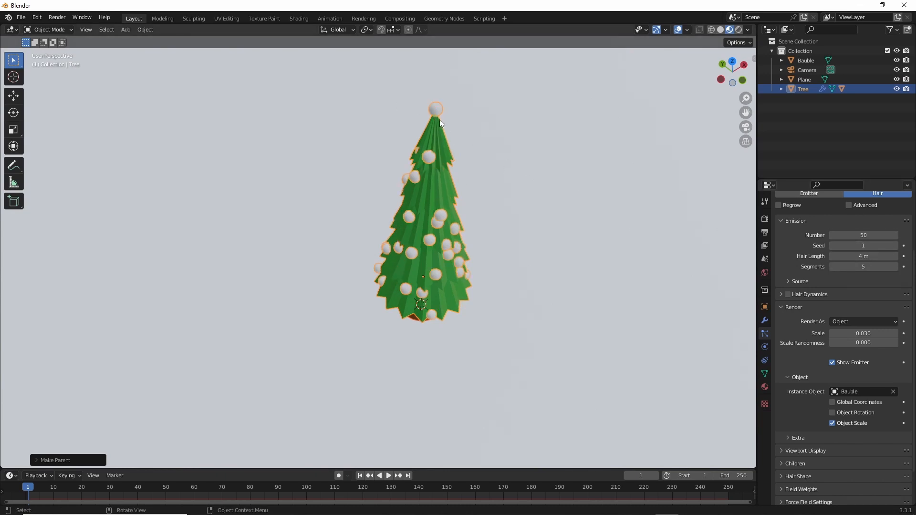
middle_drag(439, 119, 336, 110)
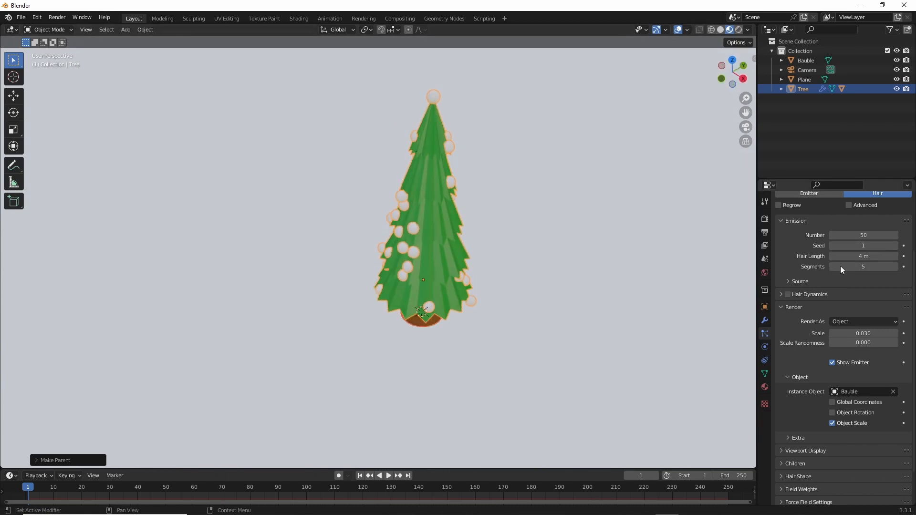
click(896, 246)
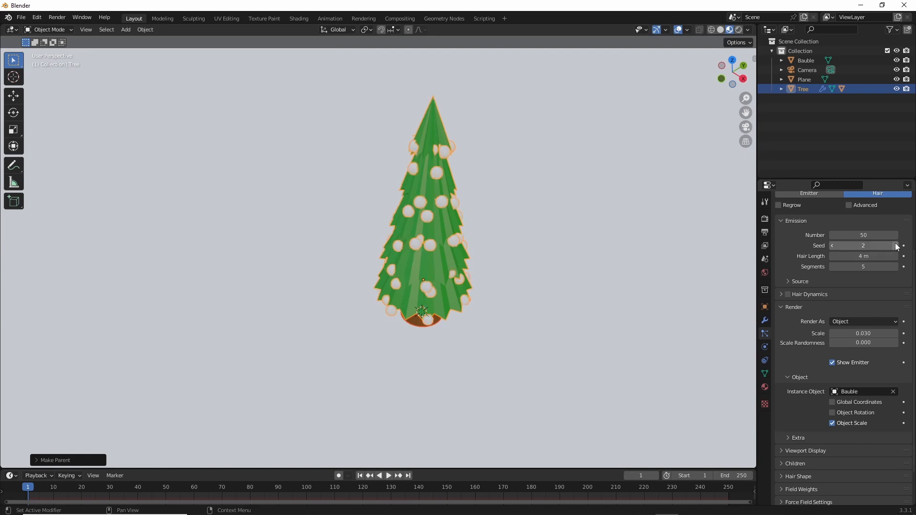
middle_drag(505, 184, 396, 174)
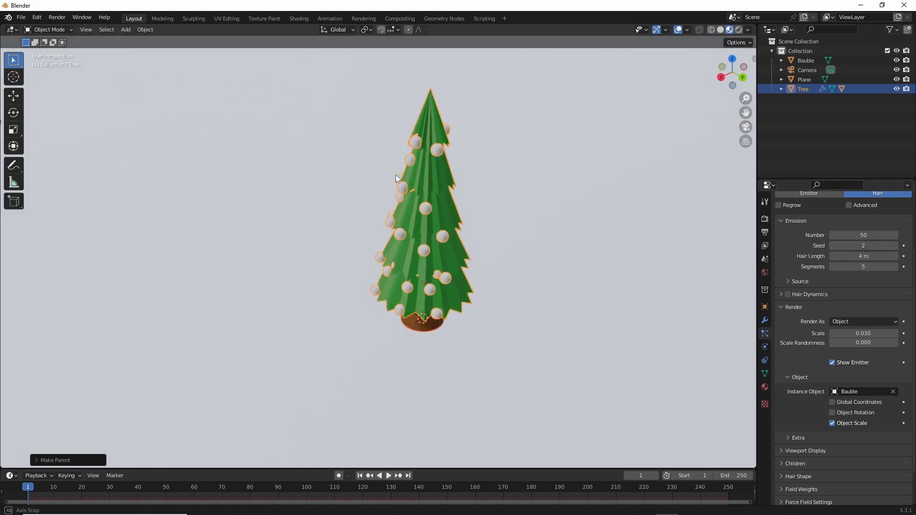
click(896, 246)
click(895, 245)
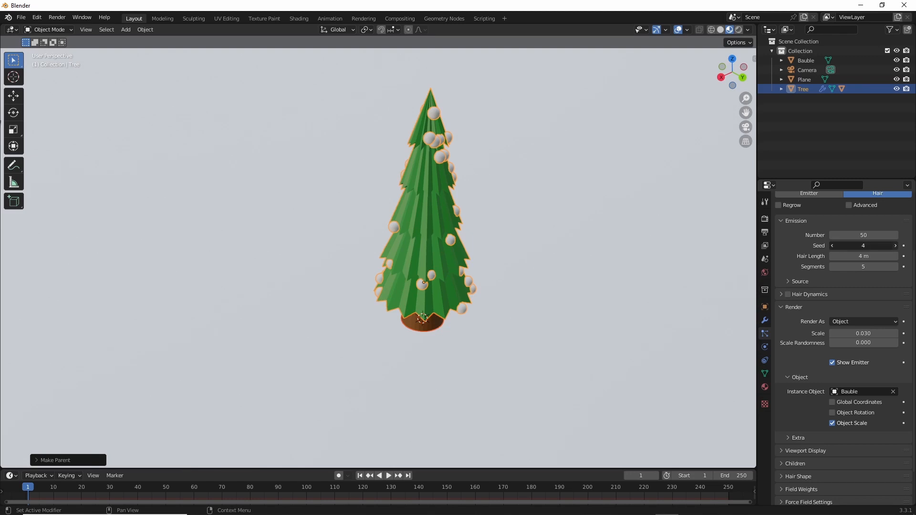
click(895, 245)
click(895, 246)
click(896, 246)
click(895, 245)
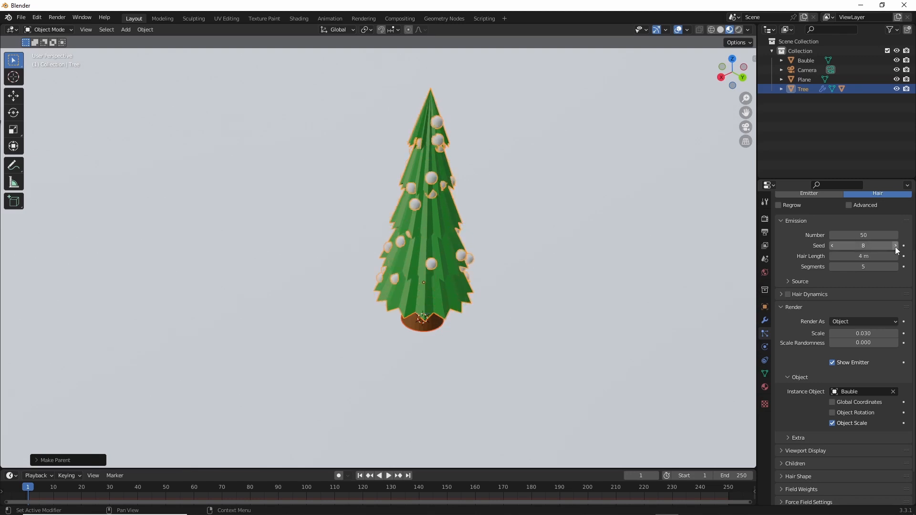
click(895, 245)
middle_drag(503, 196, 539, 229)
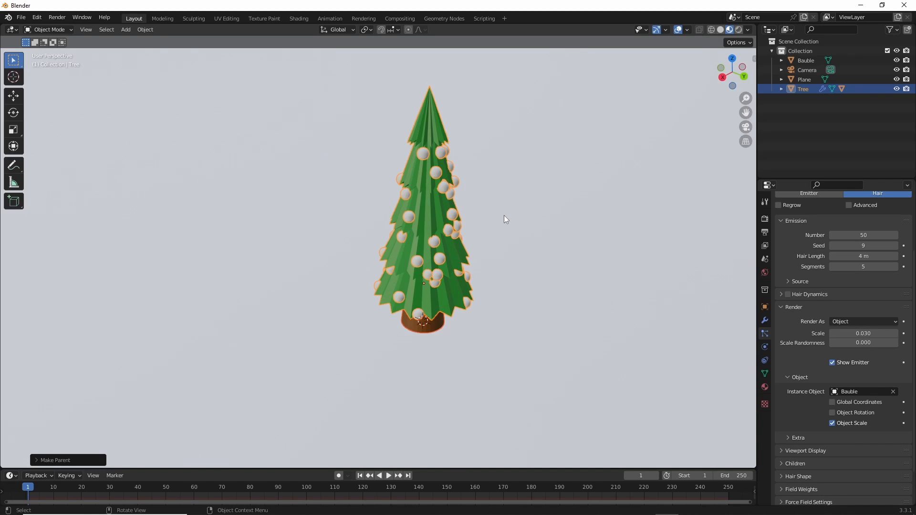
Step: Switch to the Shading workspace and create a new material for the Bauble object
click(300, 18)
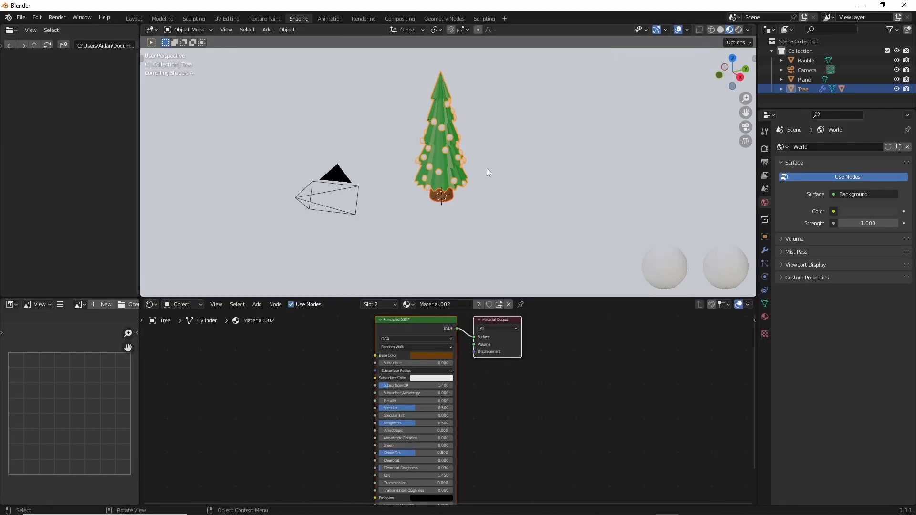
scroll(553, 371, up, 4)
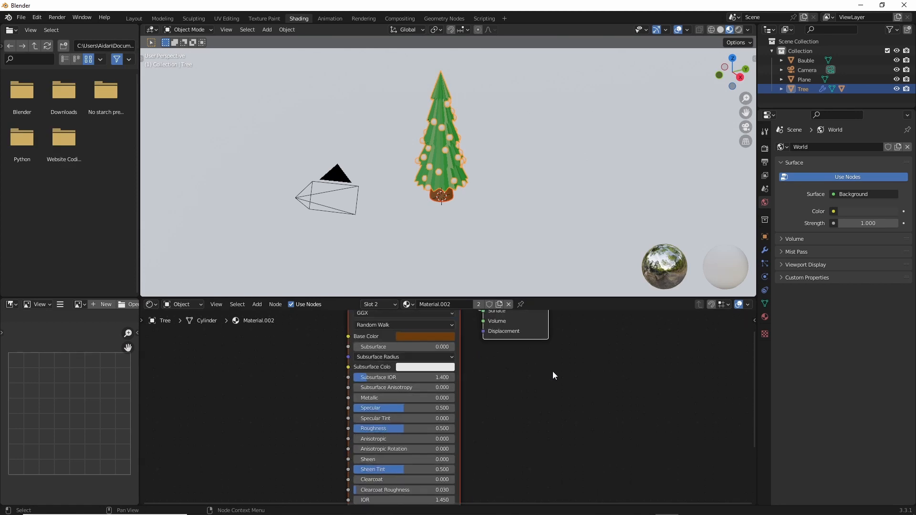
middle_drag(547, 373, 615, 473)
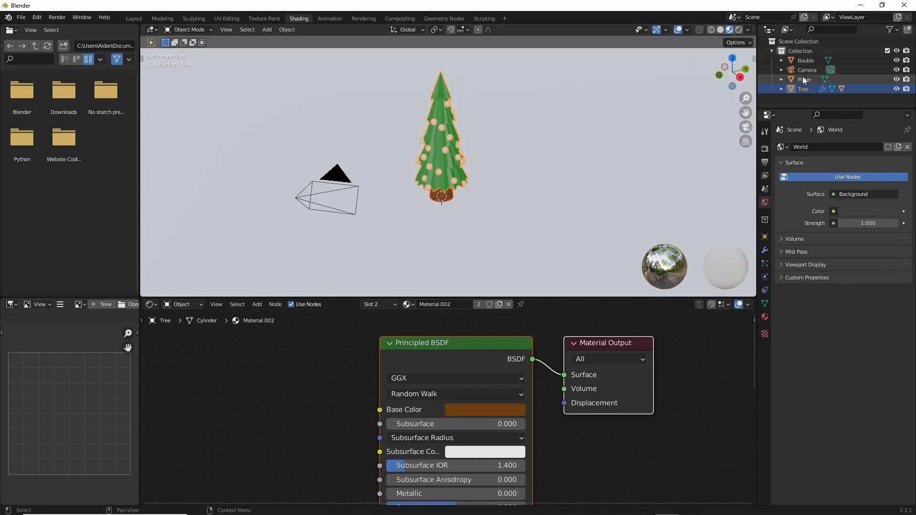
click(800, 60)
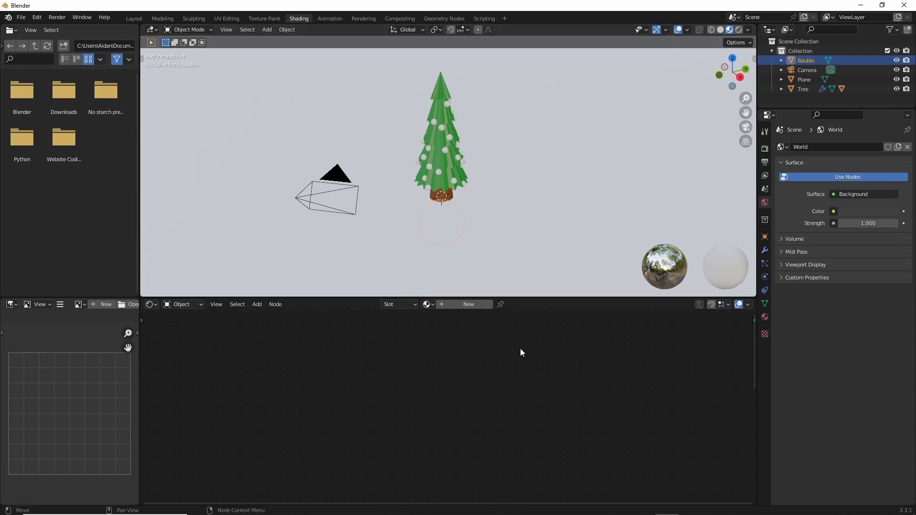
click(453, 306)
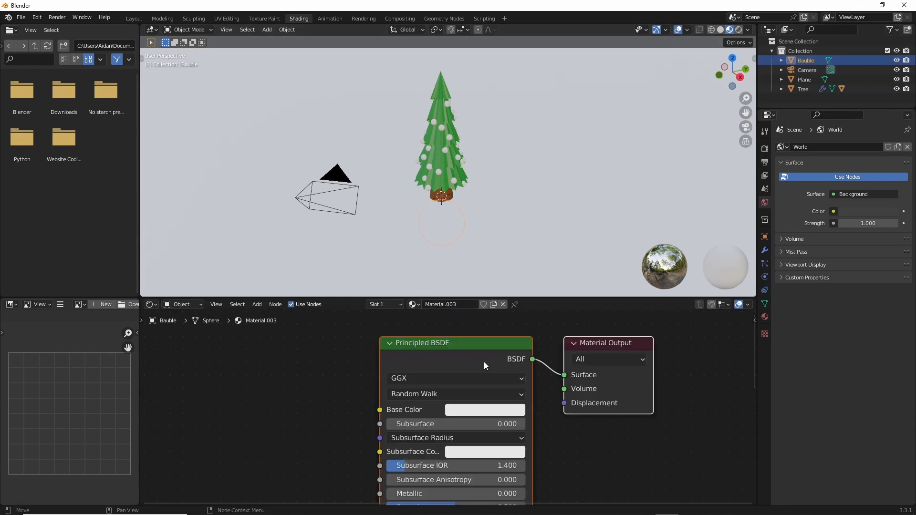
Step: Add an Object Info node and a ColorRamp node beside the Principled BSDF in the bauble material
scroll(484, 361, down, 1)
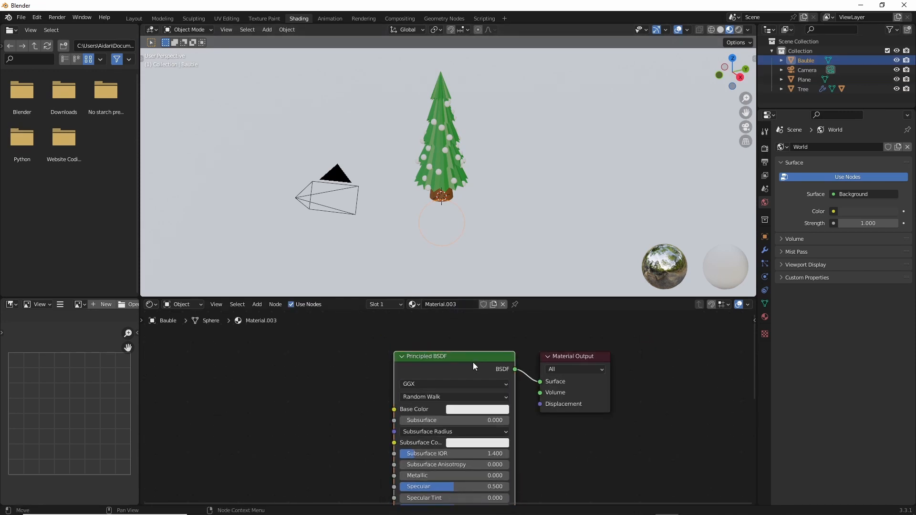
middle_drag(352, 401, 413, 365)
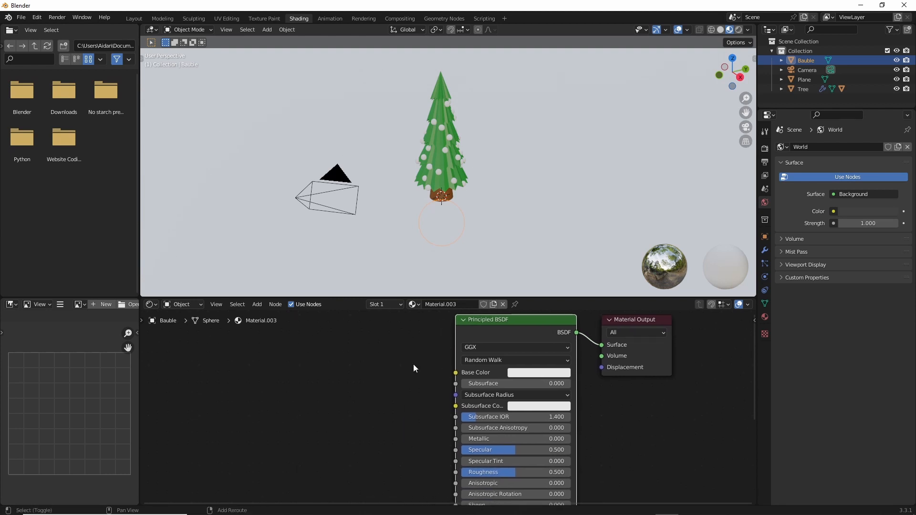
key(shift+a)
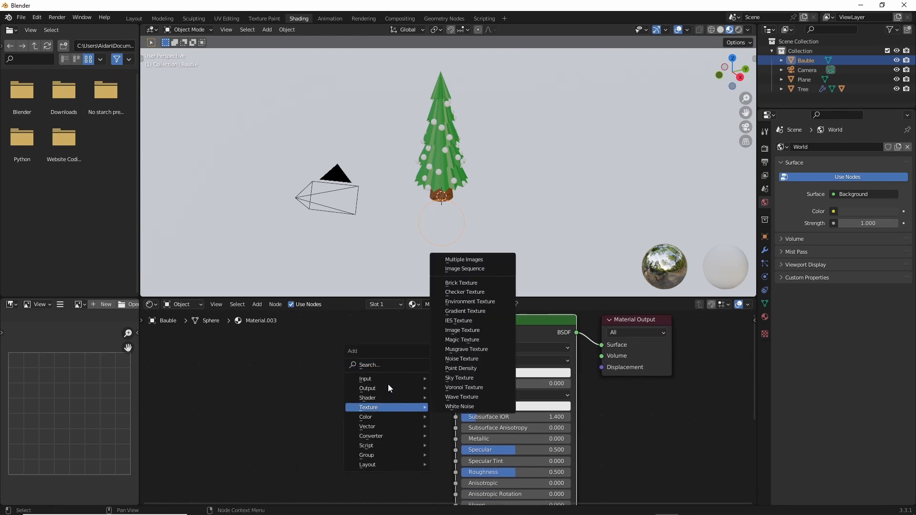
mouse_move(391, 379)
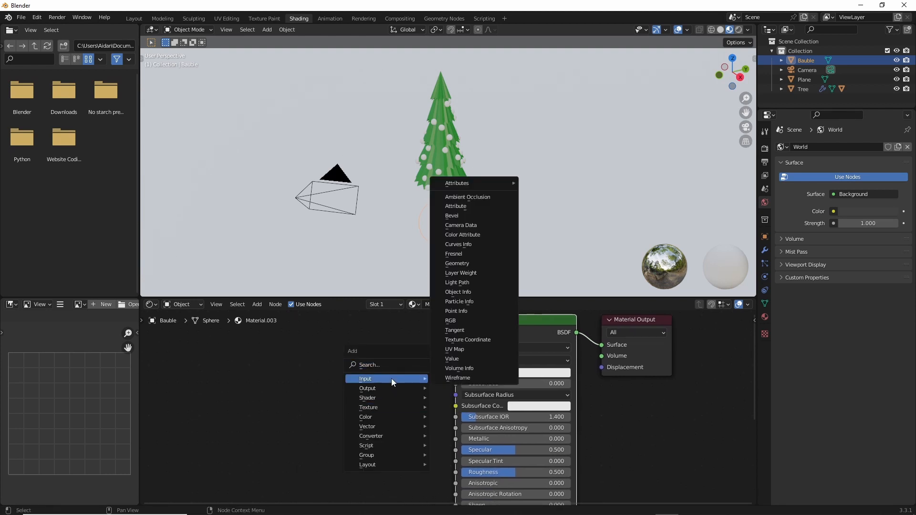
click(460, 292)
click(214, 368)
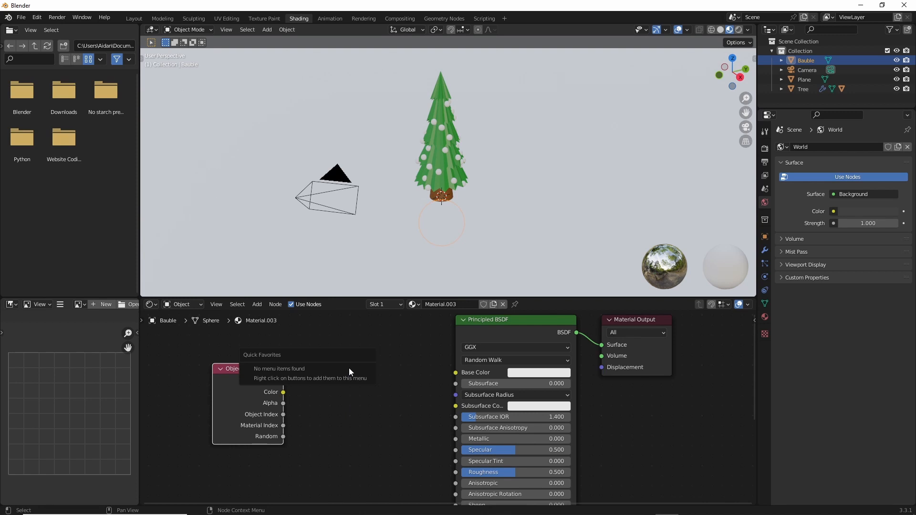
key(shift+a)
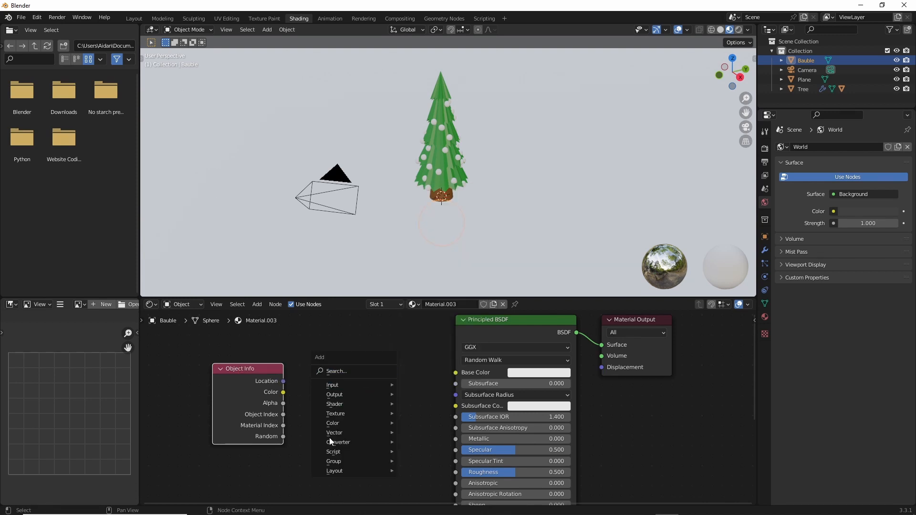
mouse_move(335, 446)
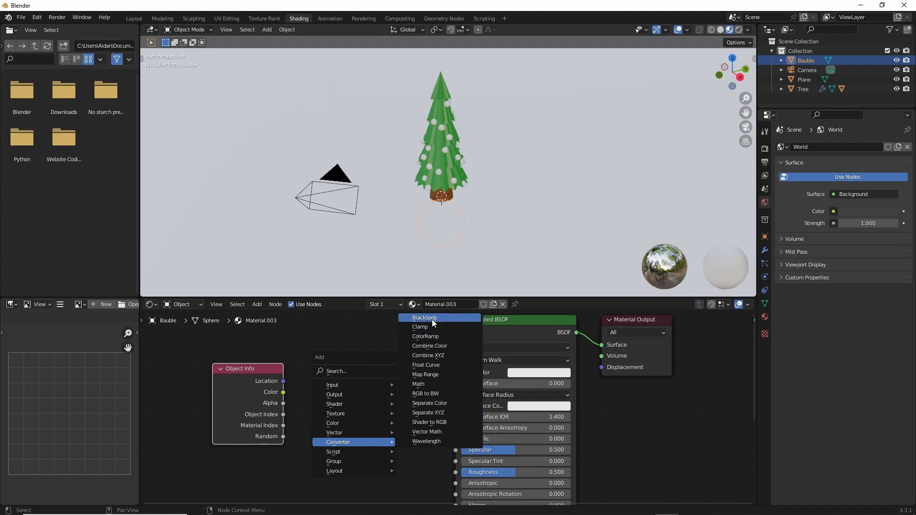
click(426, 337)
click(309, 360)
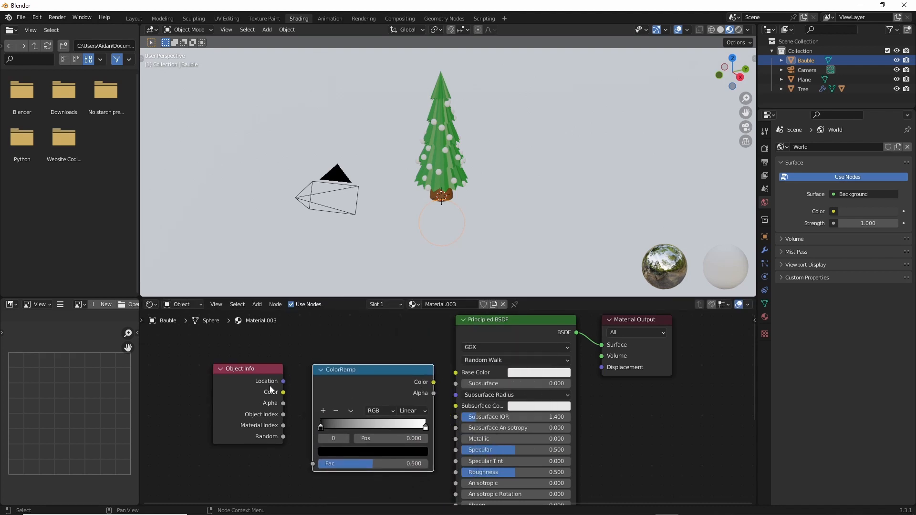
Step: Connect the Object Info's Random output to the ColorRamp's Fac, and the ramp's Color to the Principled BSDF's Base Color
drag(285, 437, 313, 463)
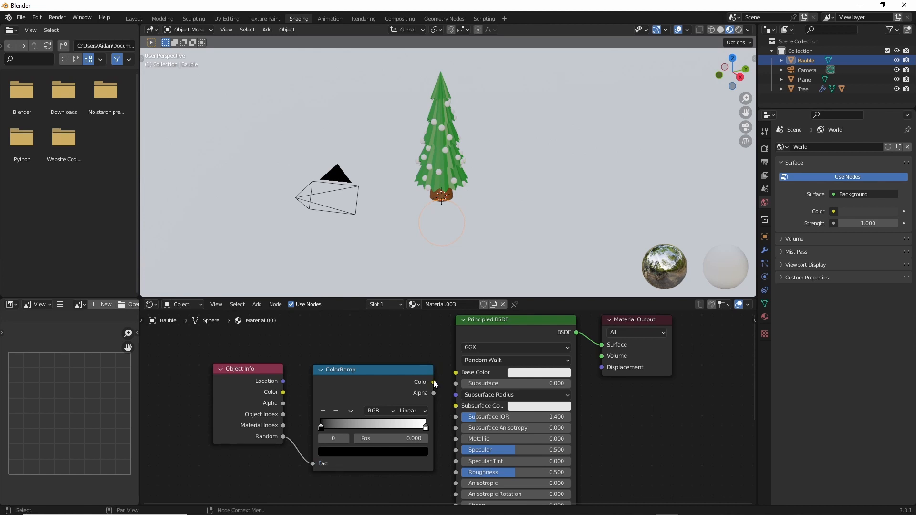
drag(434, 383, 462, 371)
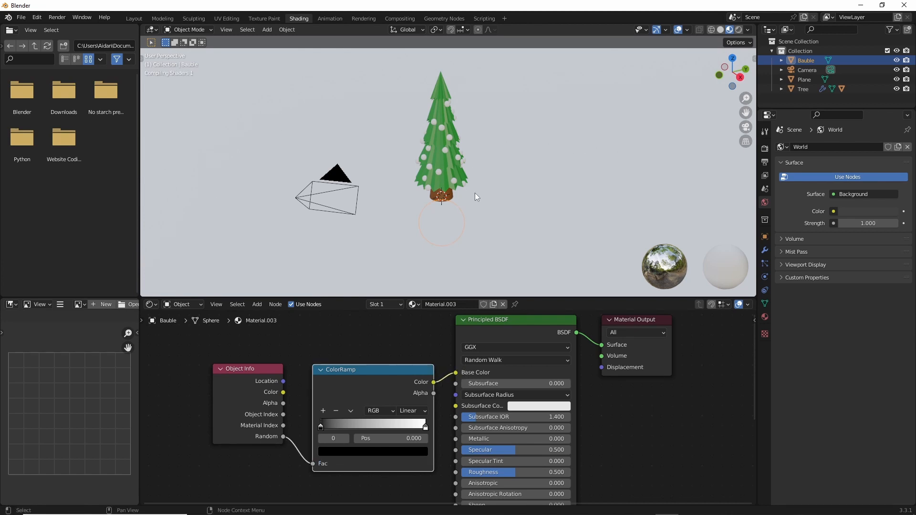
scroll(479, 188, up, 7)
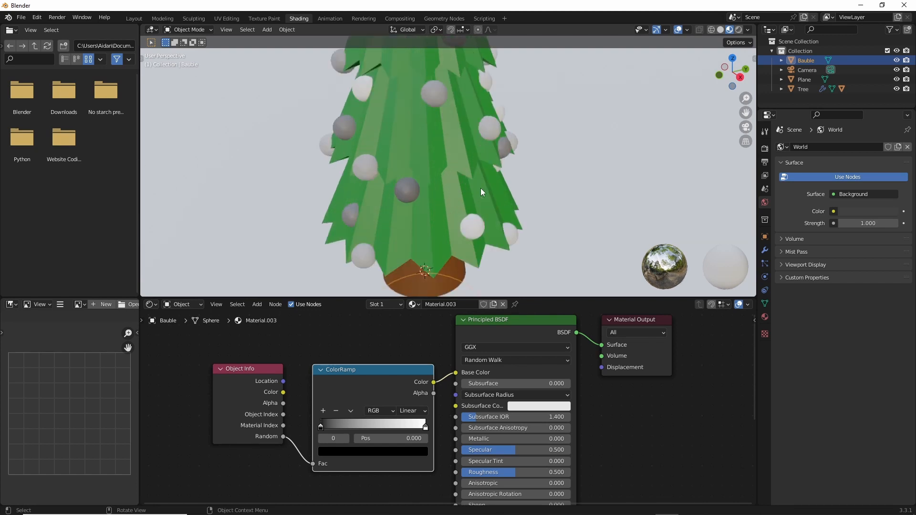
scroll(480, 188, down, 2)
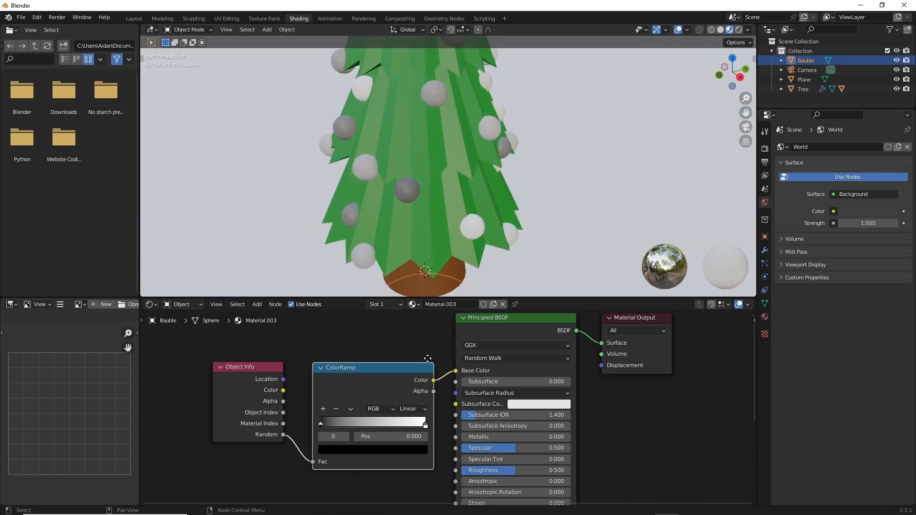
Step: Set the ColorRamp interpolation to Constant and move its white stop to position 0.677
middle_drag(428, 357, 435, 330)
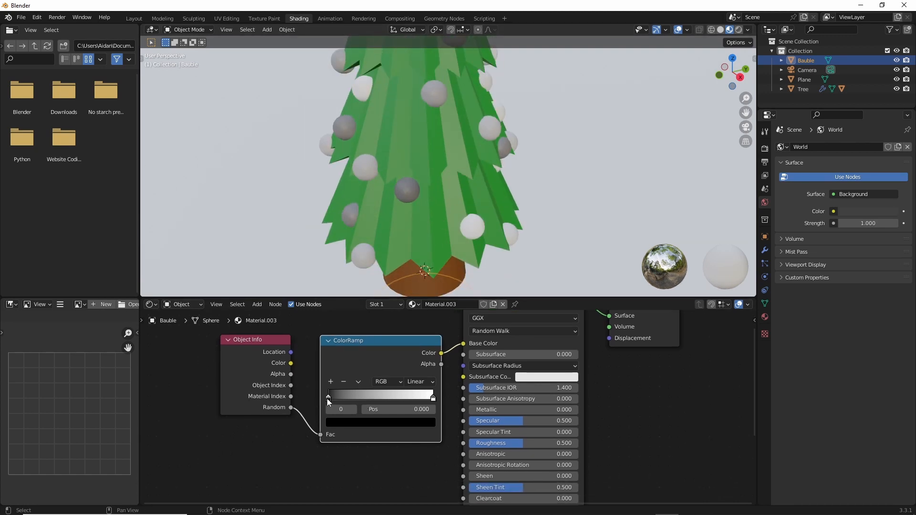
click(420, 381)
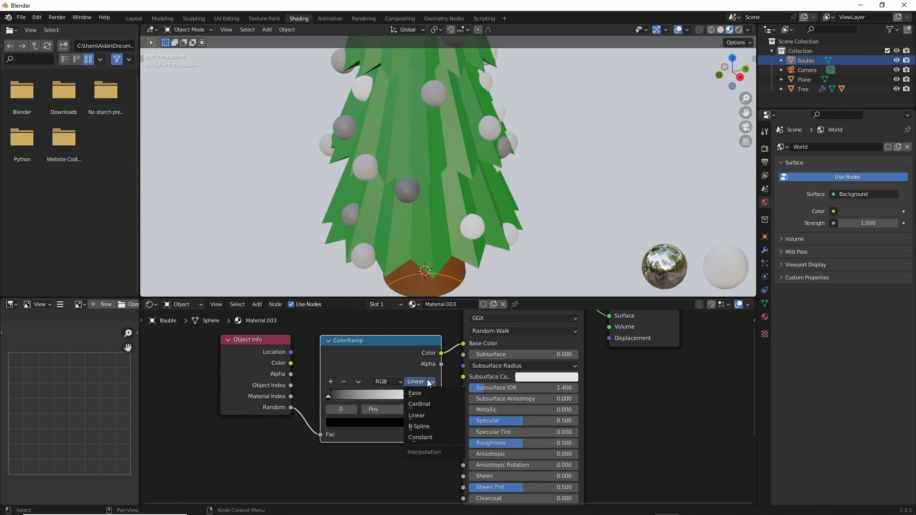
click(424, 437)
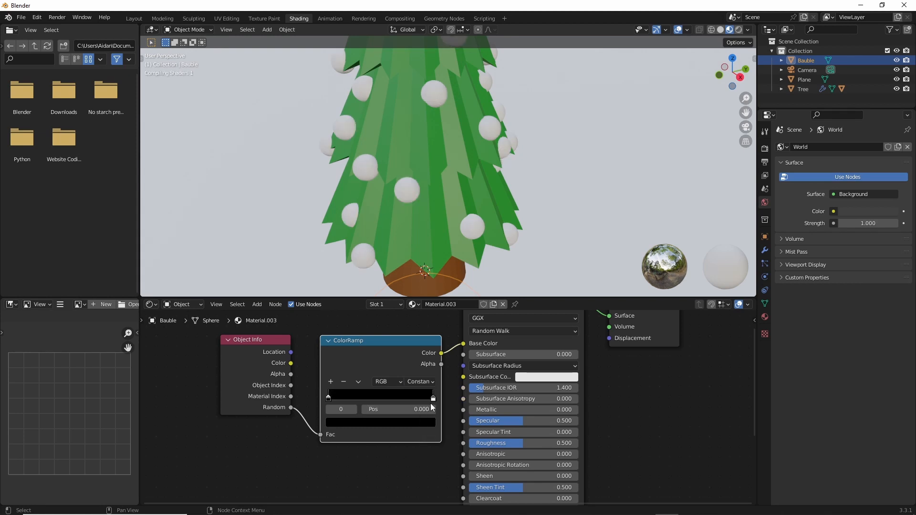
drag(433, 398, 381, 404)
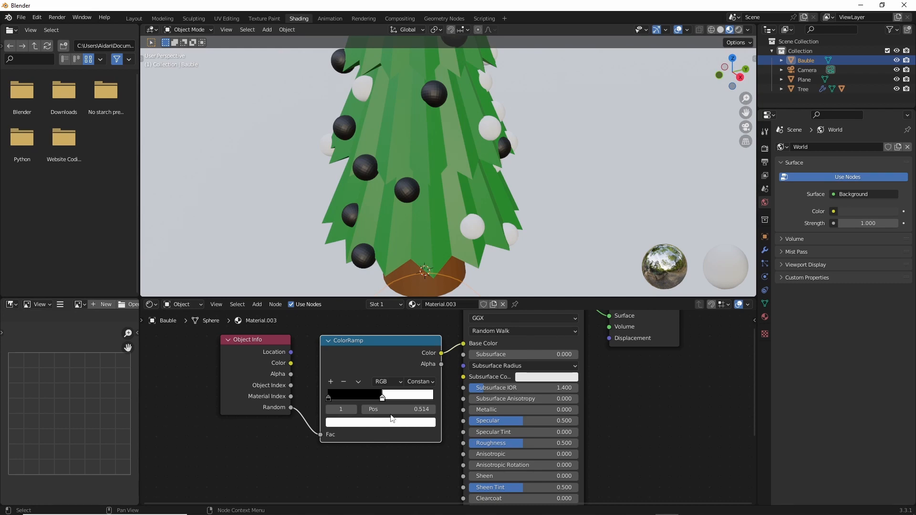
drag(383, 399, 400, 404)
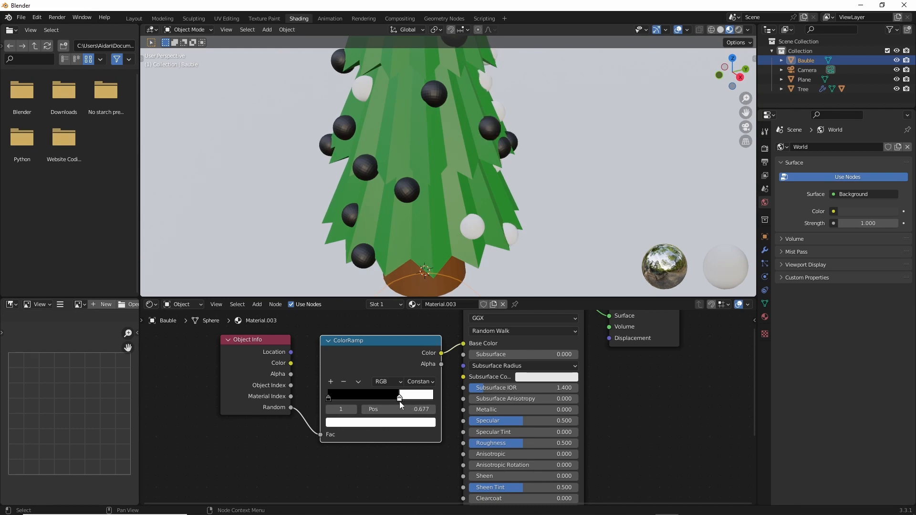
Step: Colour the ColorRamp stop at position 0.677 dark red, with hue 1.000, saturation 1.000 and value 0.228
click(388, 424)
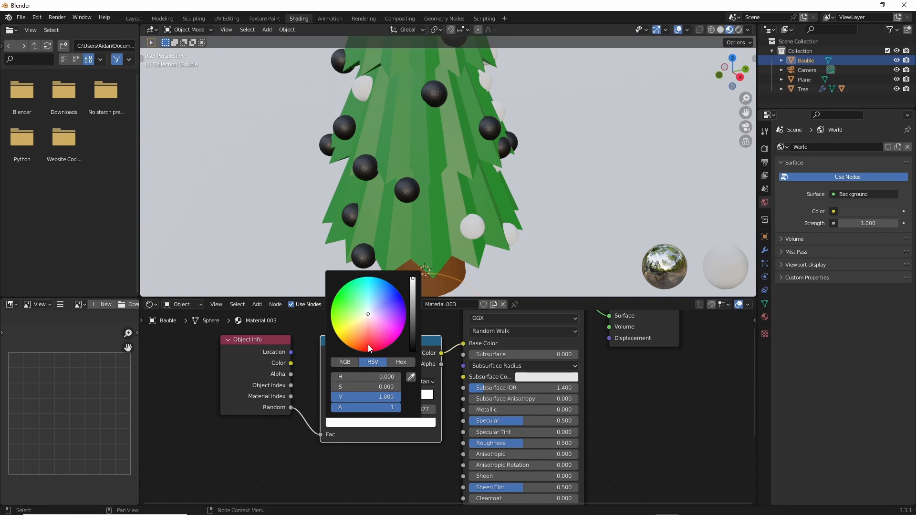
drag(368, 345, 369, 354)
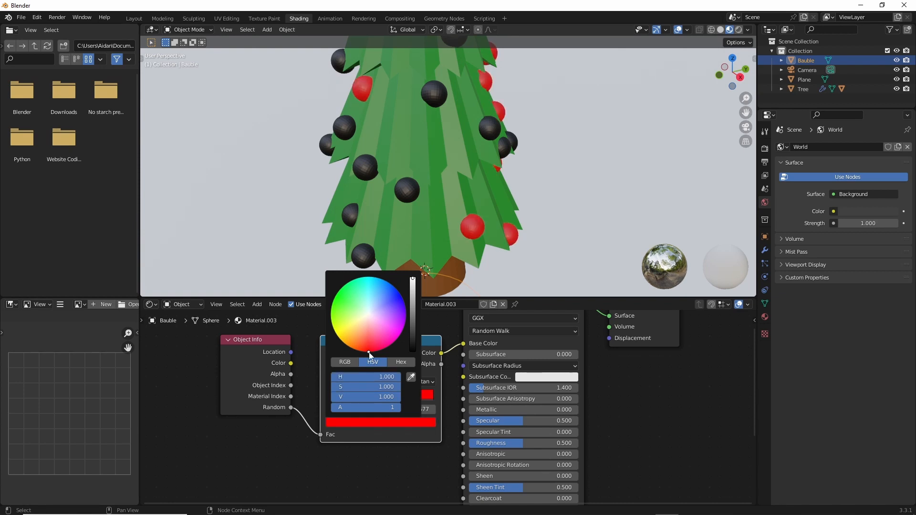
click(413, 299)
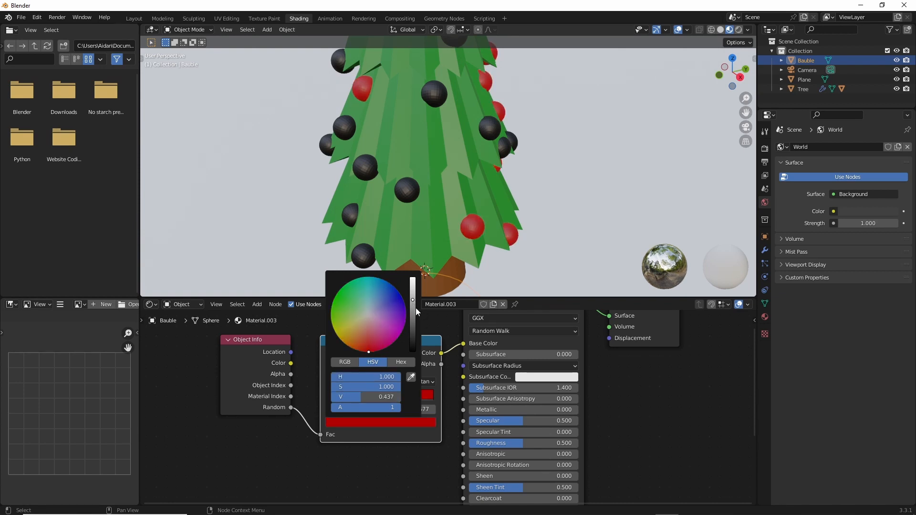
click(412, 313)
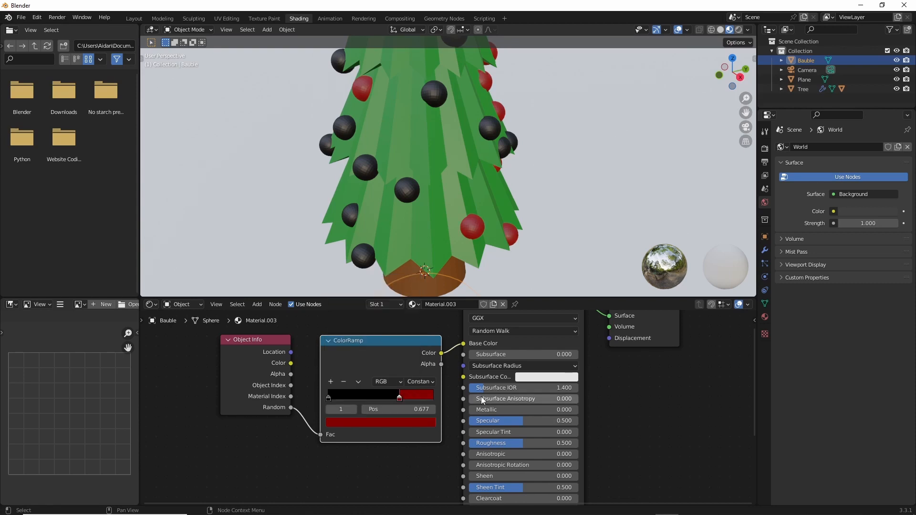
Step: Add a middle stop at position 0.339 to the ColorRamp and colour it mid grey
click(330, 382)
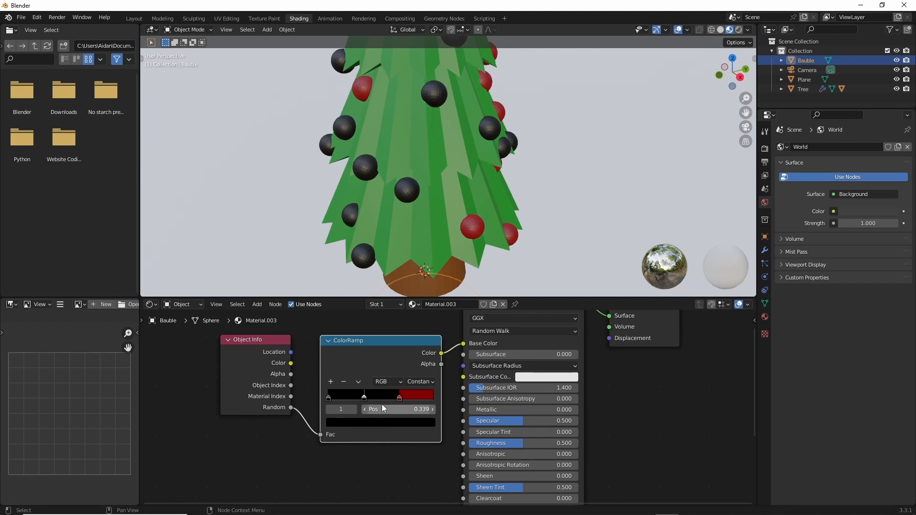
click(372, 422)
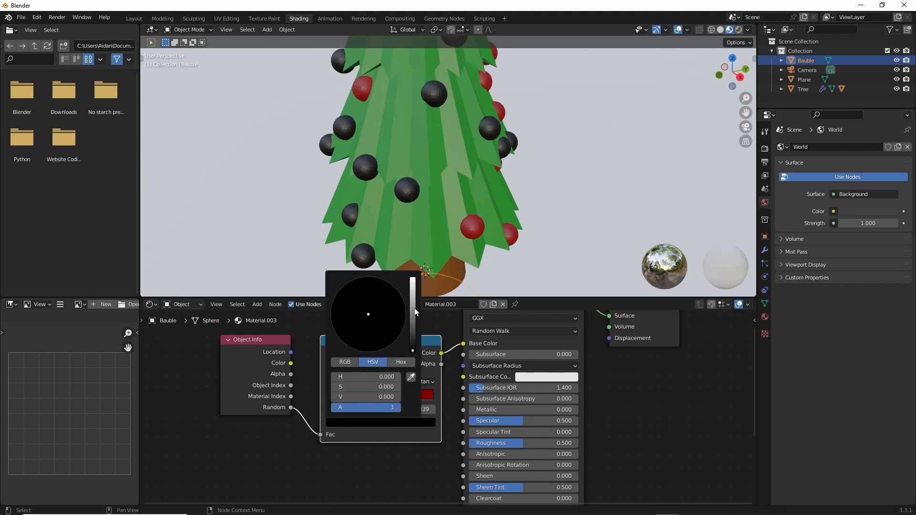
drag(412, 304, 413, 314)
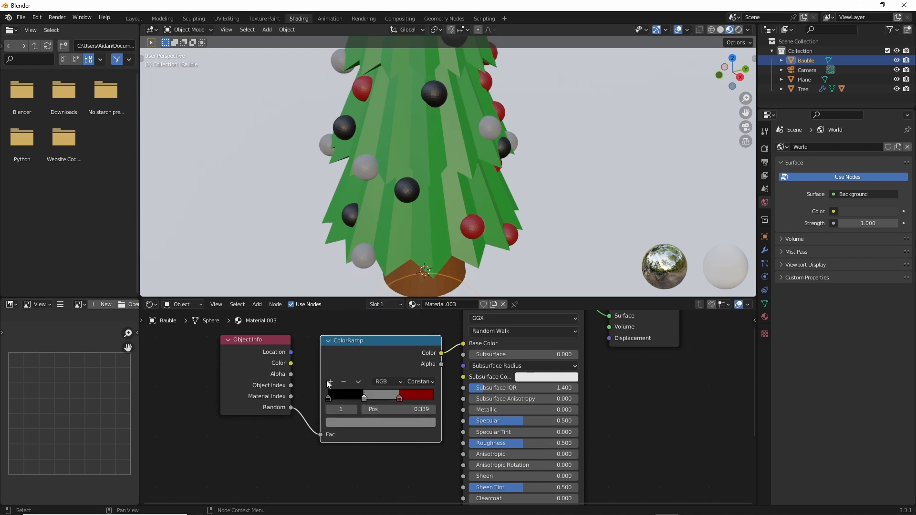
Step: Colour the ColorRamp's first stop bright red, with hue 0.001, saturation 1.000 and value 0.814
click(328, 398)
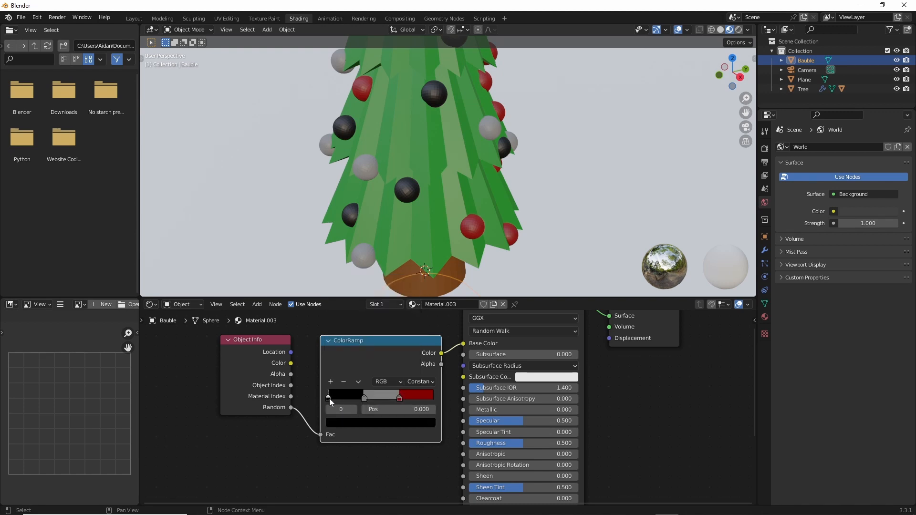
click(350, 423)
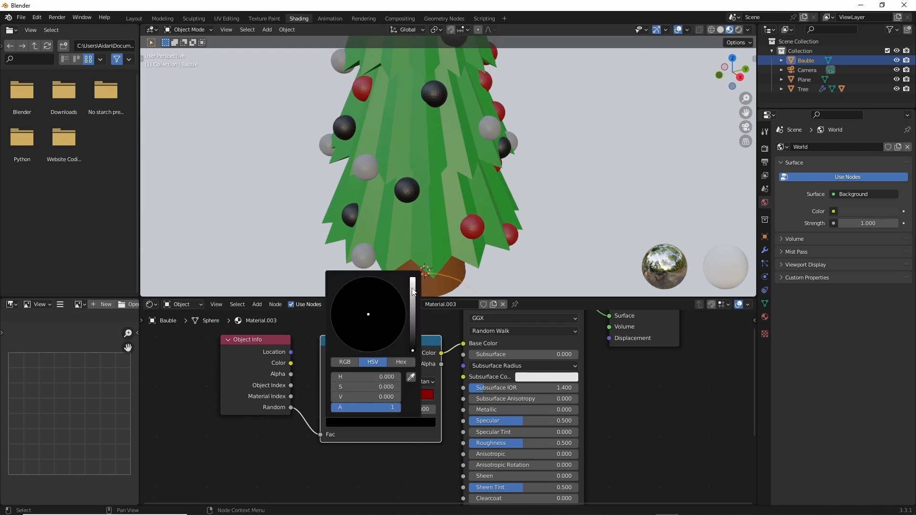
drag(413, 295, 413, 291)
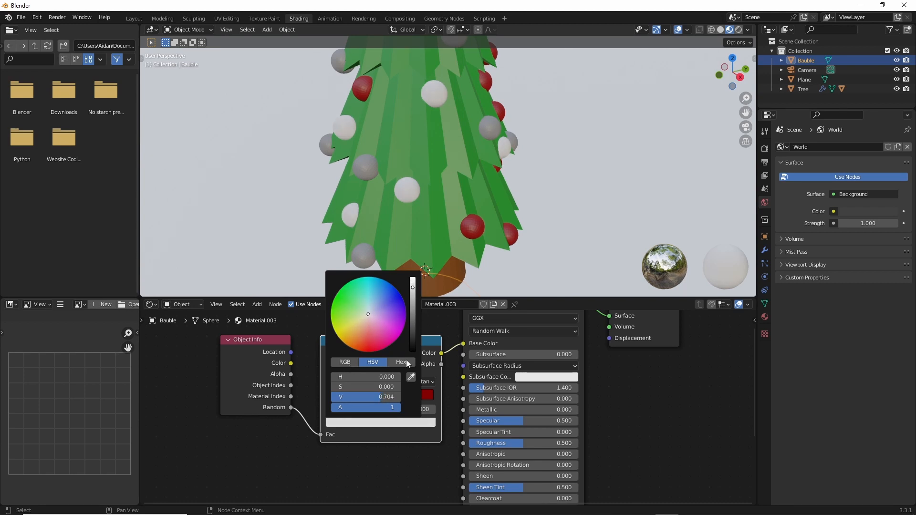
drag(367, 313, 364, 351)
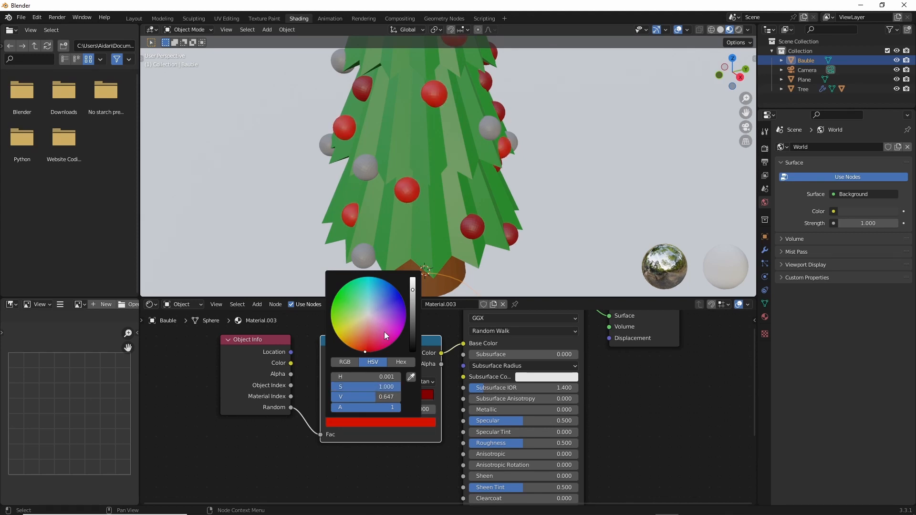
click(411, 296)
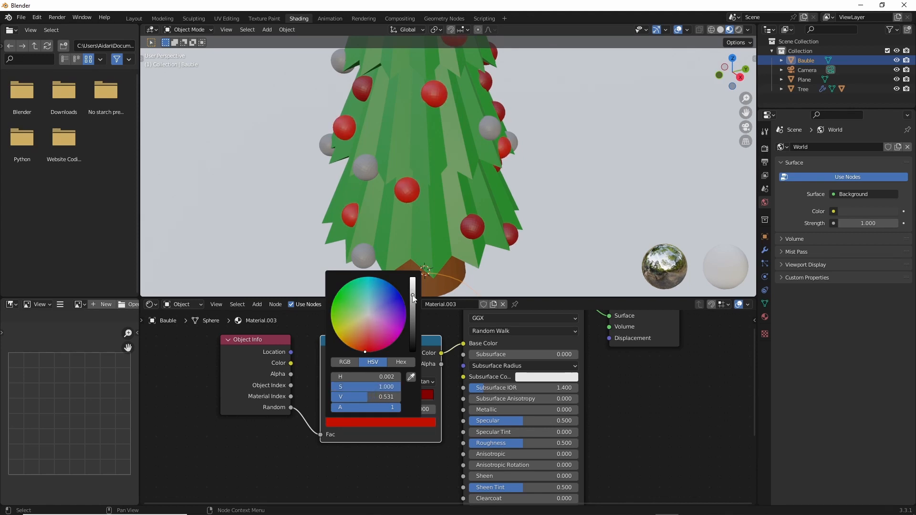
drag(412, 297, 412, 284)
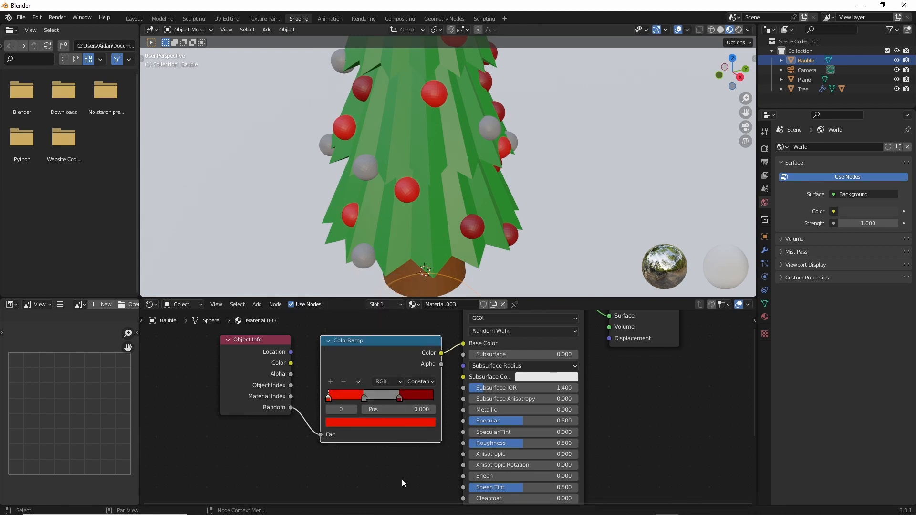
Step: Set the bauble material's Clearcoat to 0.555 in the Principled BSDF
middle_drag(403, 480, 415, 439)
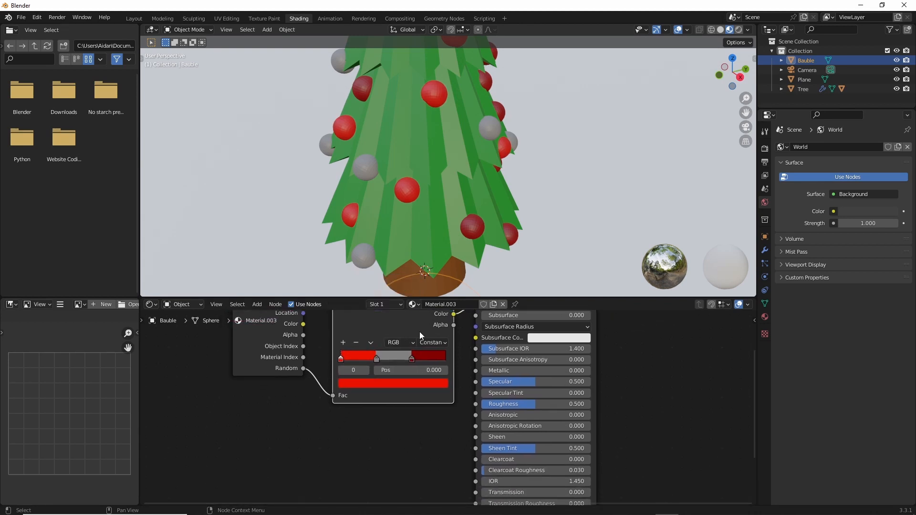
middle_drag(452, 414, 395, 406)
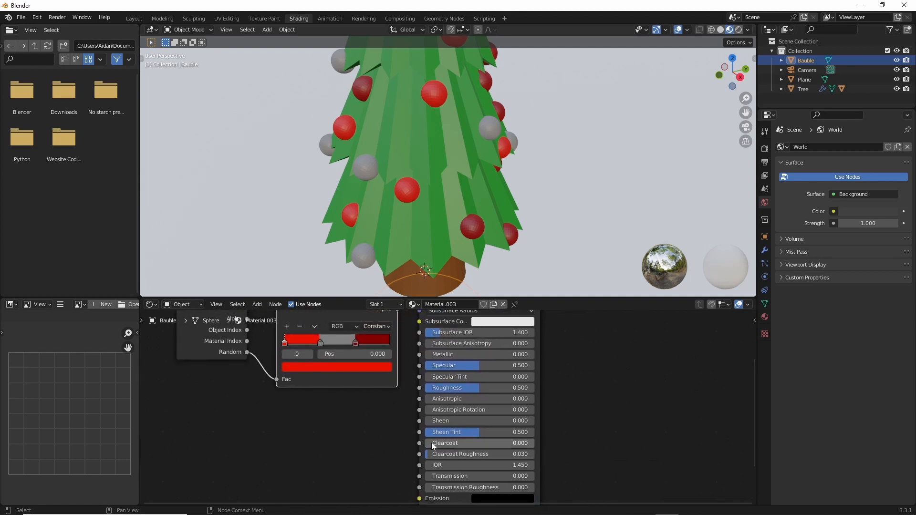
drag(435, 442, 533, 442)
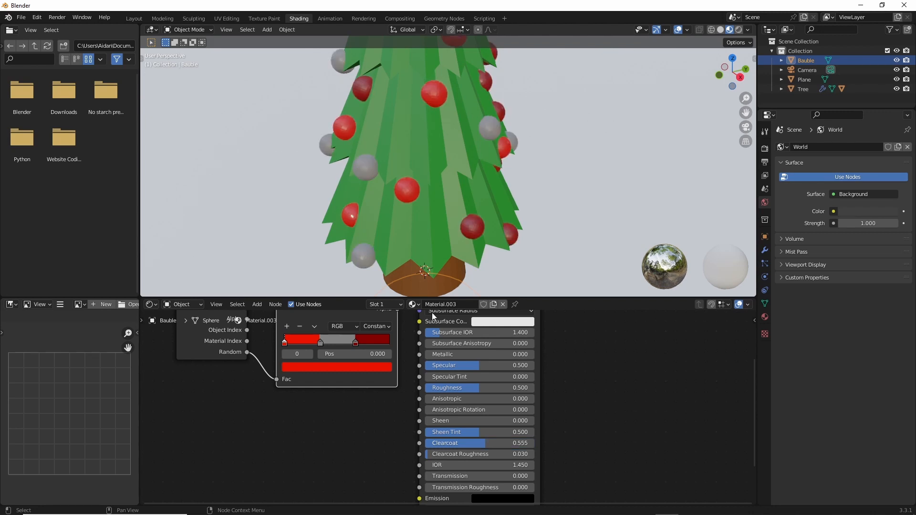
Step: Apply smooth shading to the original Bauble sphere and check the smoothed baubles on the tree
scroll(462, 272, up, 4)
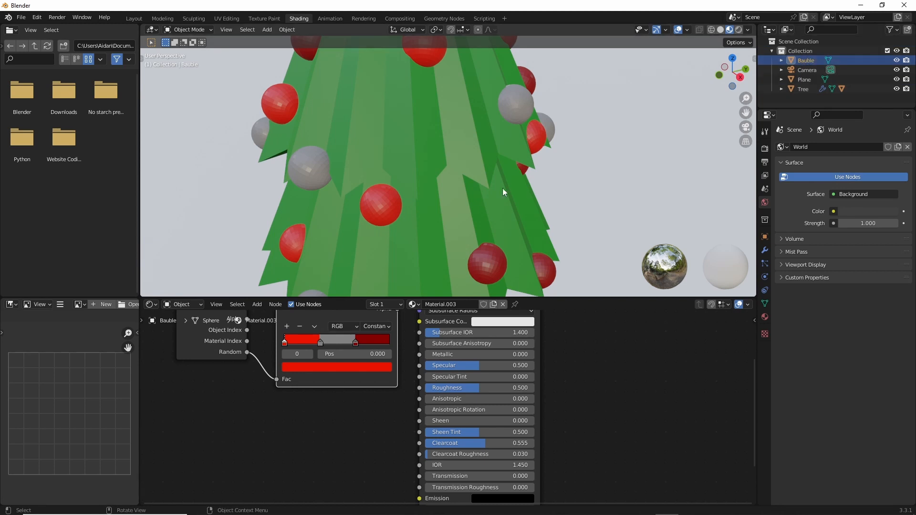
middle_drag(502, 188, 519, 144)
shift+middle_drag(495, 211, 501, 108)
right_click(444, 261)
click(422, 263)
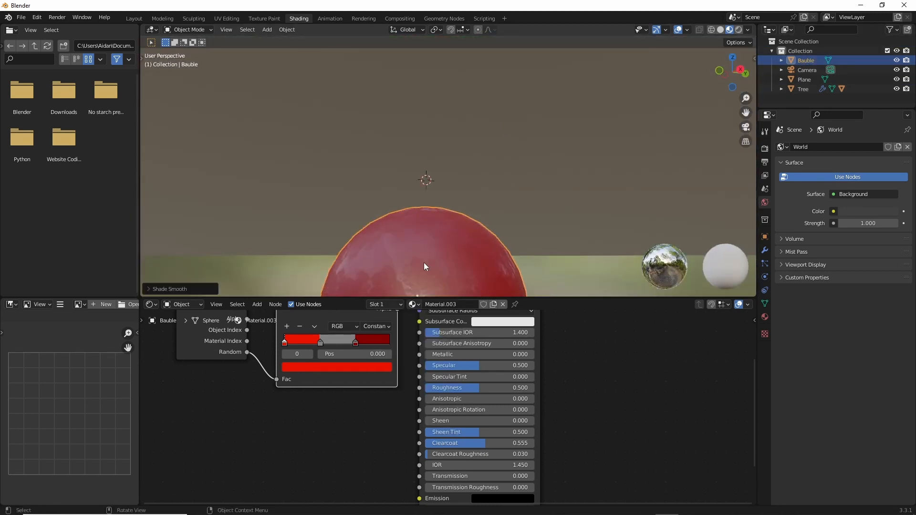
shift+middle_drag(496, 153, 489, 65)
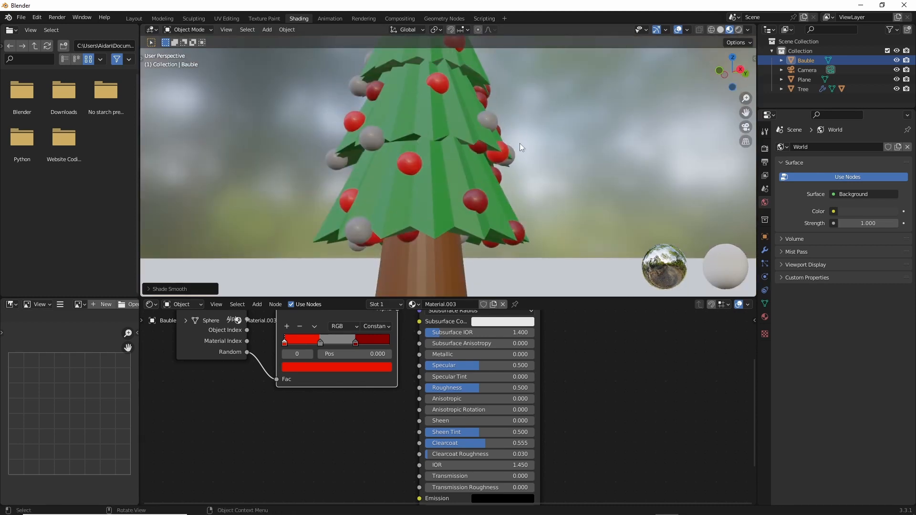
scroll(520, 147, up, 3)
shift+middle_drag(465, 192, 473, 180)
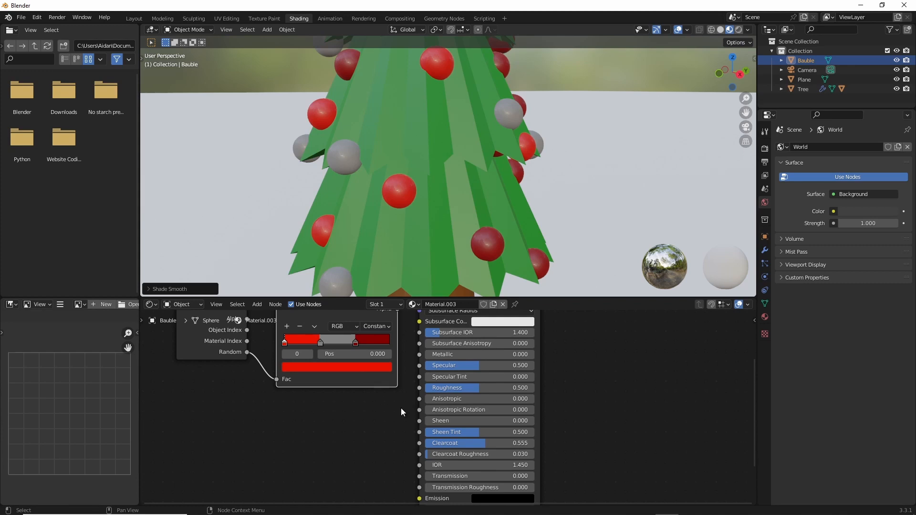
Step: Duplicate the ColorRamp below the original, feed its Fac from Object Info's Random, and connect its Color to Clearcoat Roughness
middle_drag(401, 413, 389, 463)
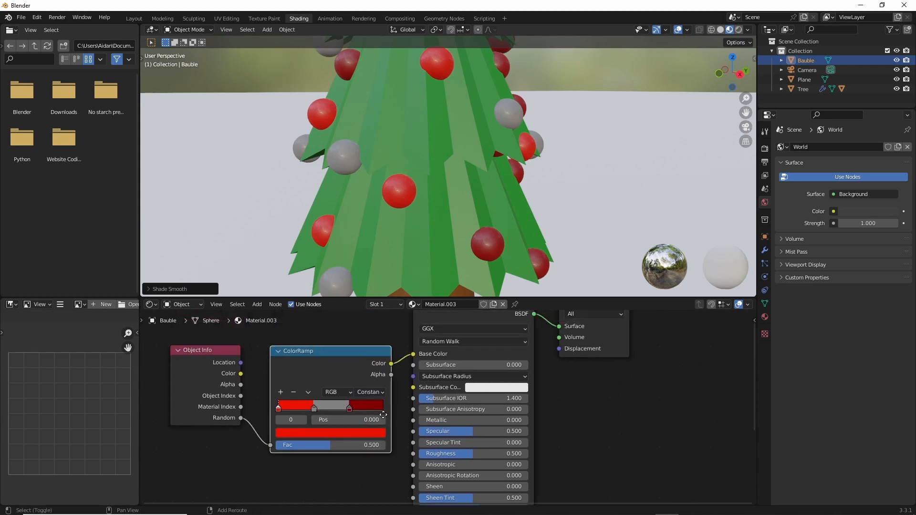
key(shift+d)
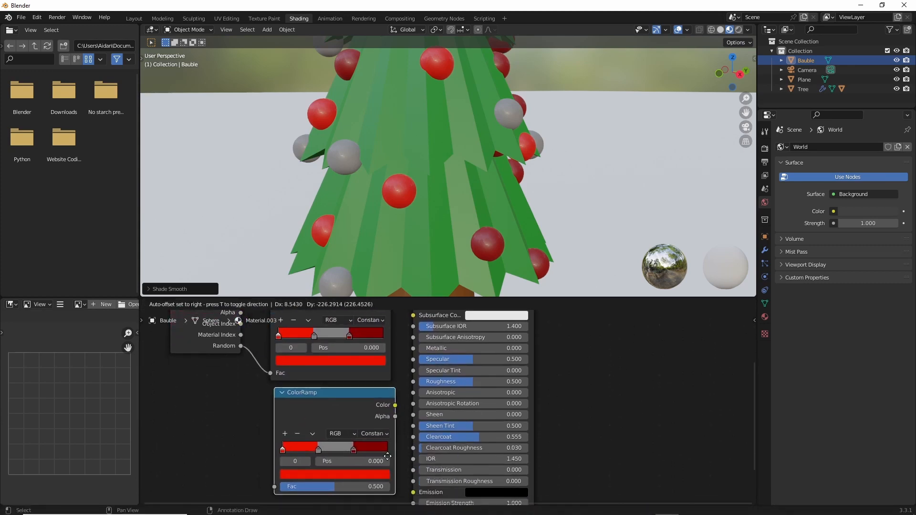
click(387, 456)
drag(240, 345, 278, 471)
middle_drag(241, 350, 257, 418)
drag(255, 375, 290, 444)
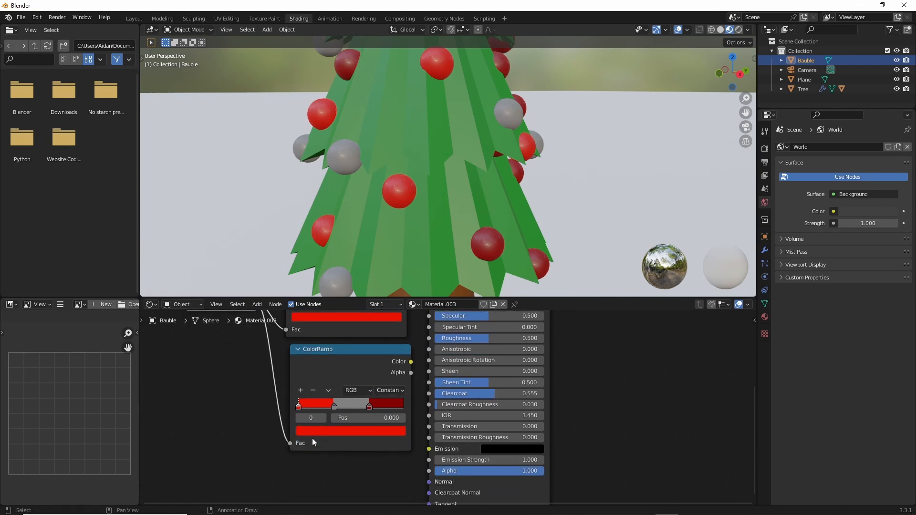
drag(413, 363, 428, 405)
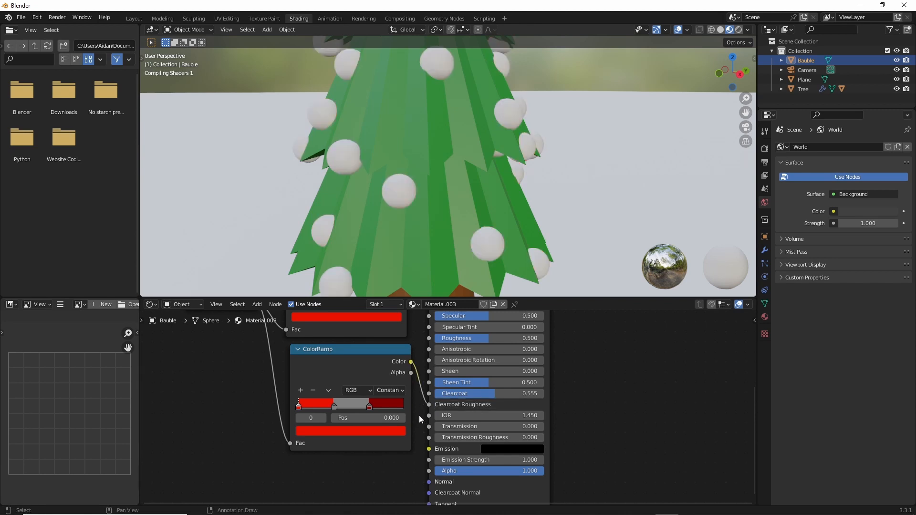
Step: Colour the duplicated ColorRamp's first stop near-black grey, with saturation 0.000 and value 0.015
click(300, 413)
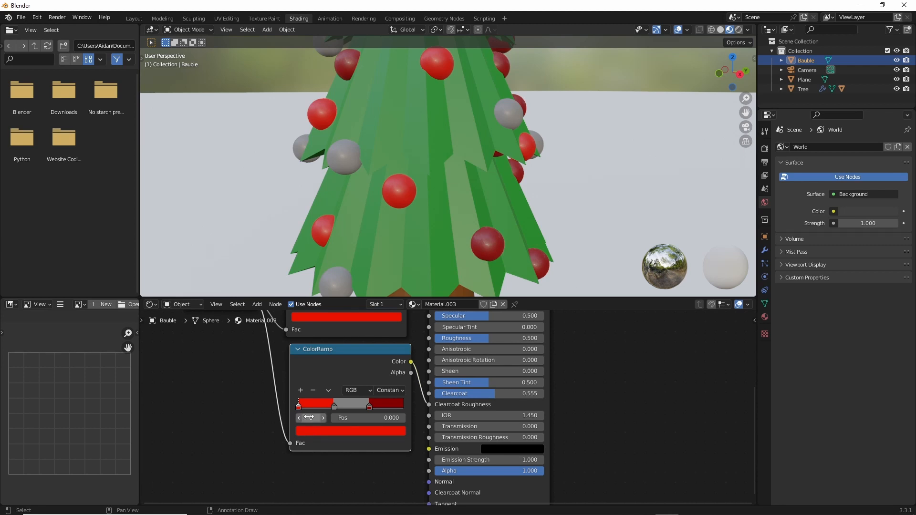
click(314, 430)
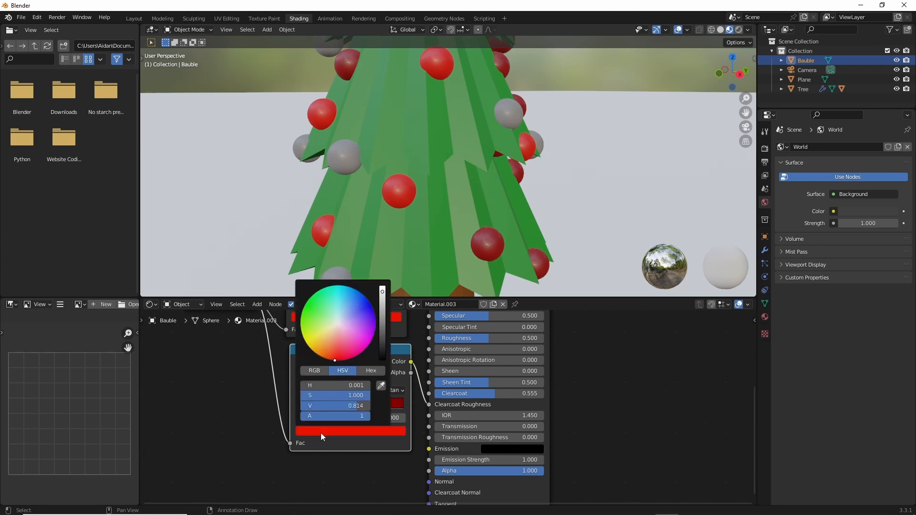
drag(382, 302, 382, 352)
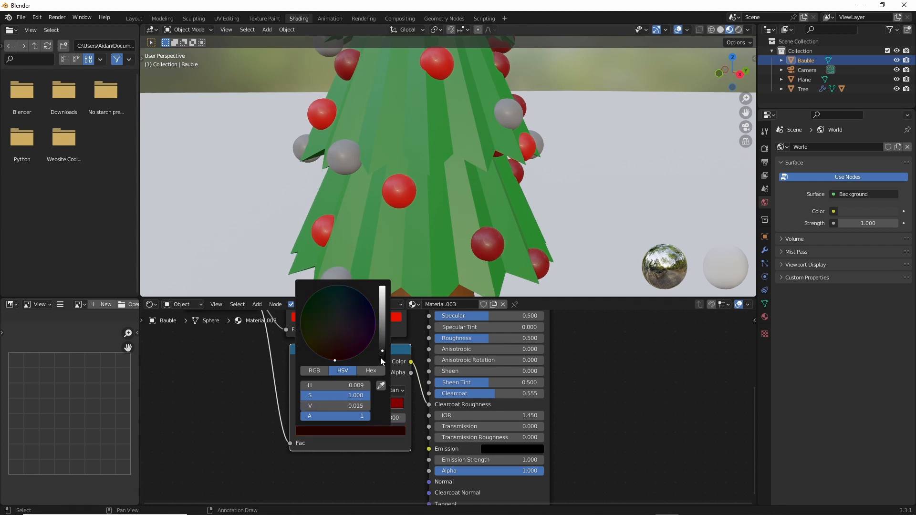
drag(337, 396, 265, 396)
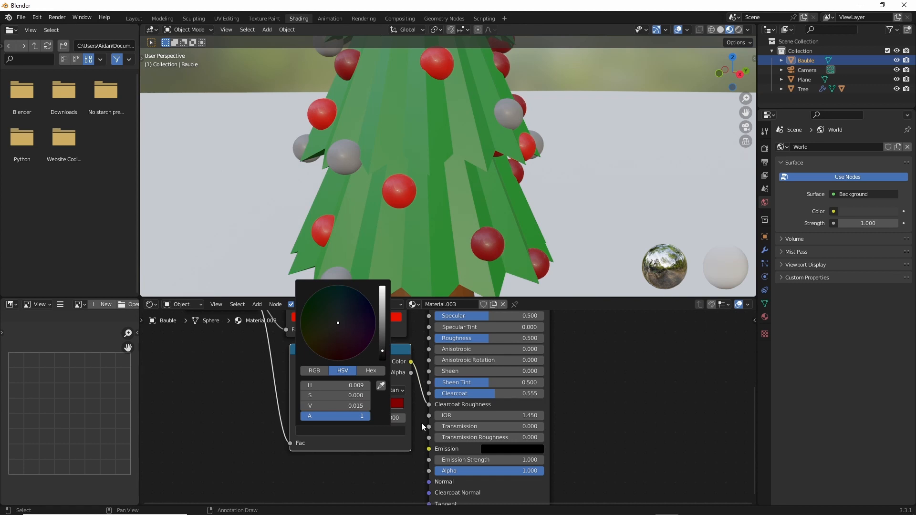
Step: Colour the duplicated ramp's last stop light grey with saturation 0.000 and value 0.370, and check the baubles' reflections up close
click(334, 406)
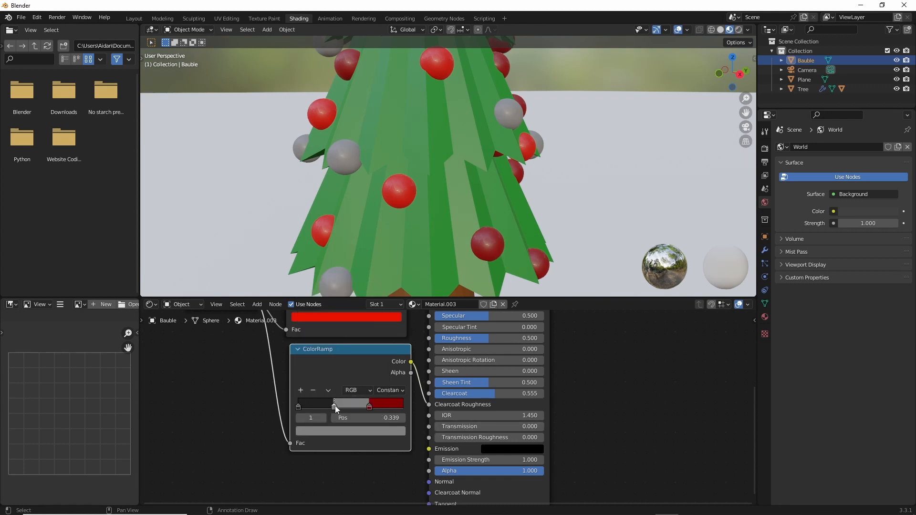
click(344, 431)
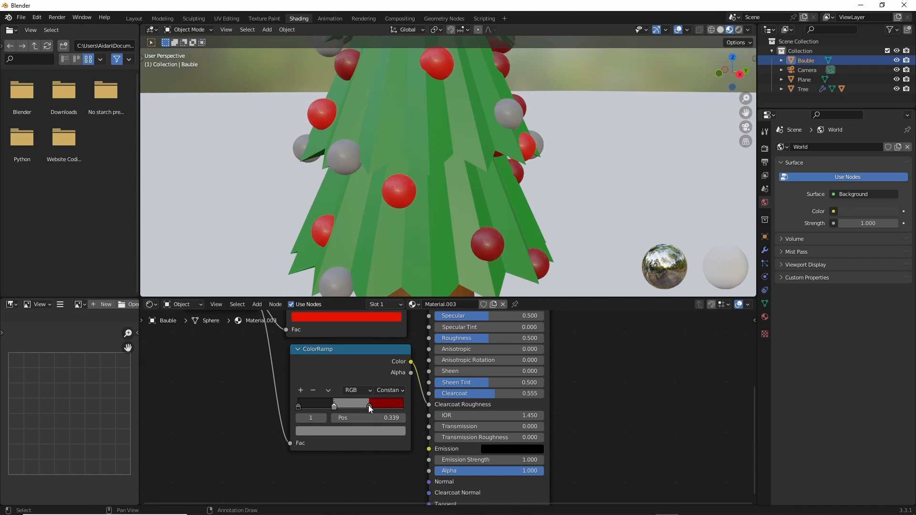
click(368, 406)
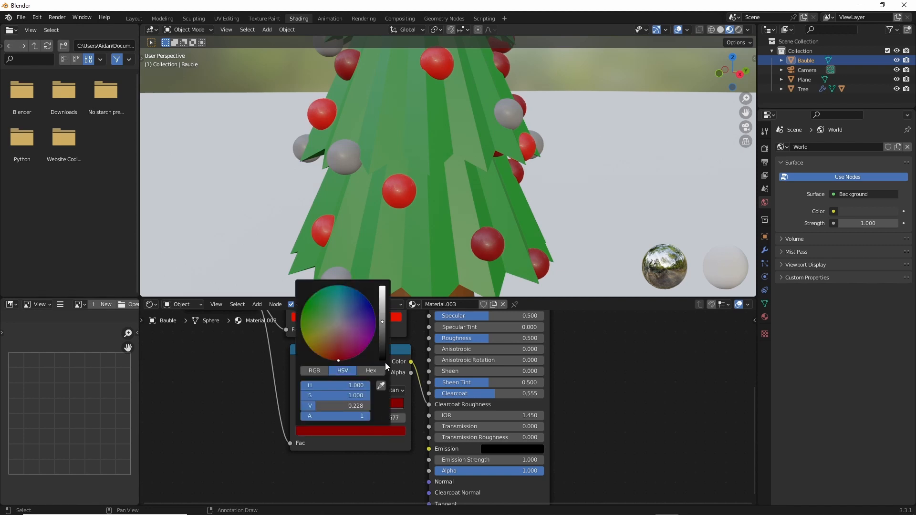
click(382, 311)
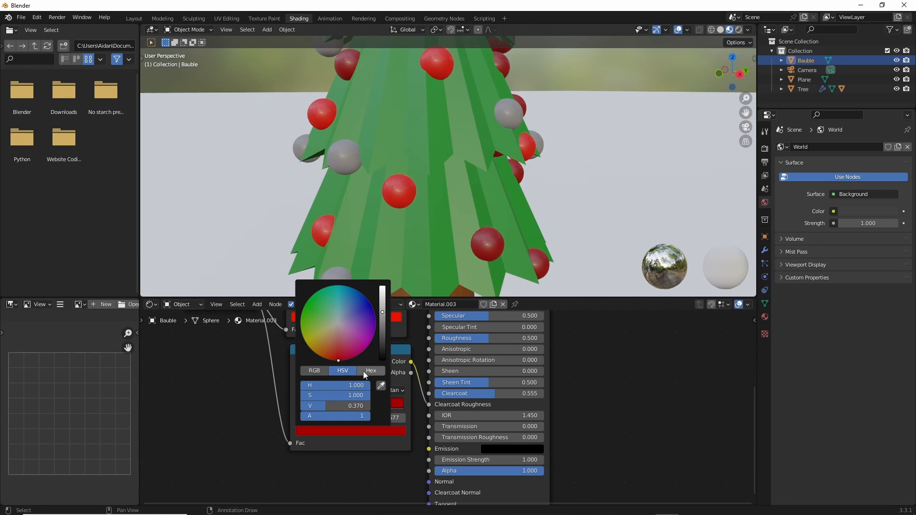
drag(361, 395, 302, 395)
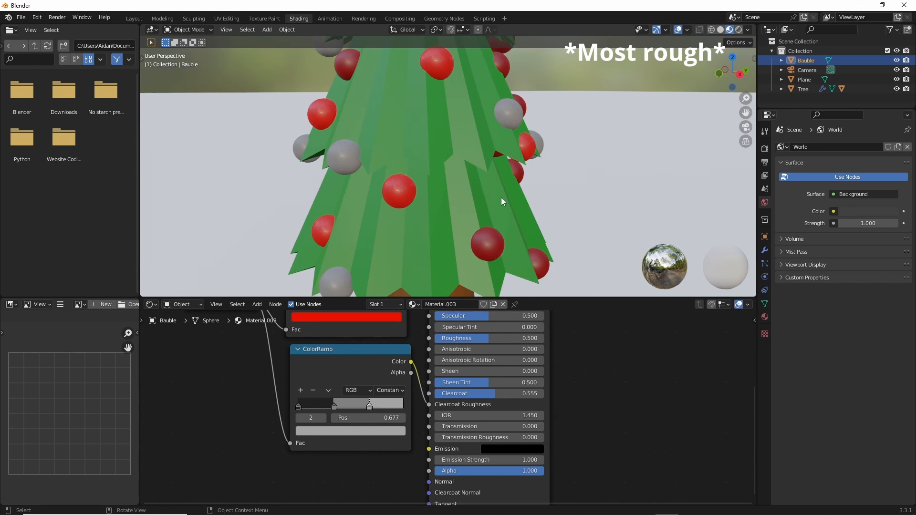
scroll(500, 198, up, 4)
scroll(457, 209, up, 3)
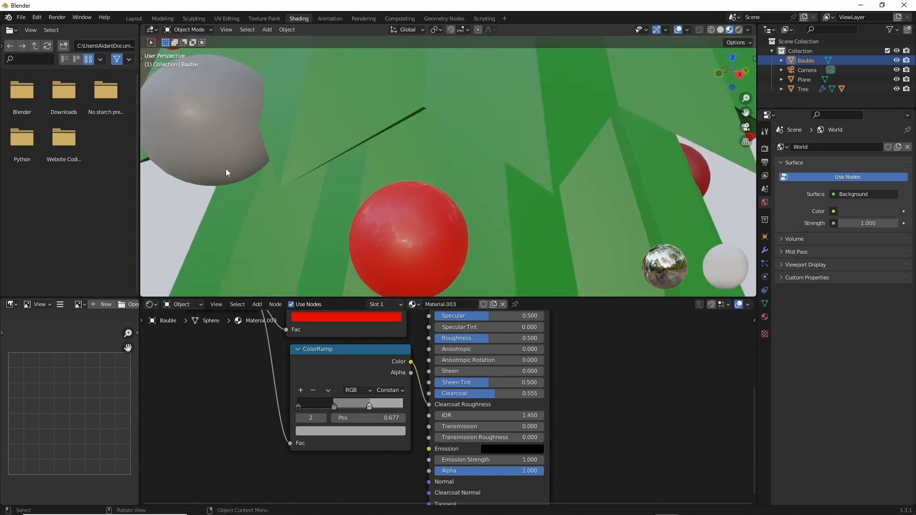
scroll(359, 150, down, 4)
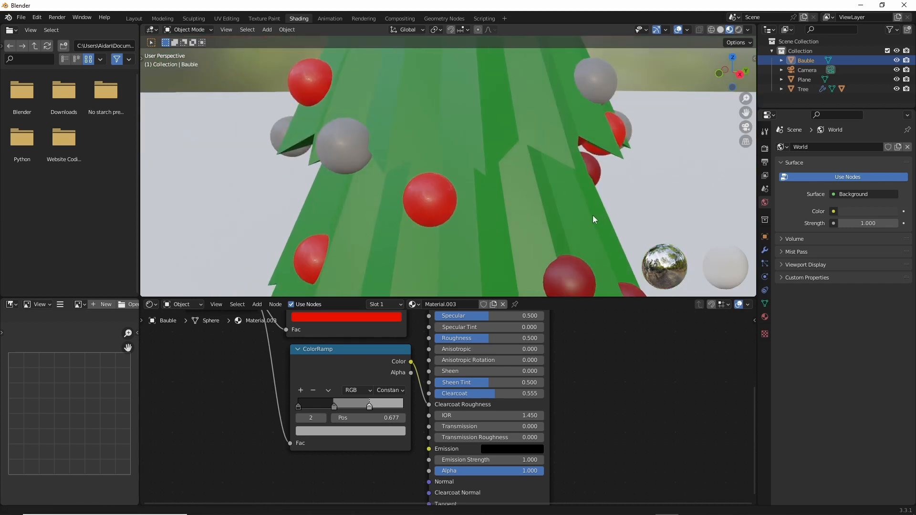
Step: Duplicate the Clearcoat Roughness ColorRamp below itself, feed its Fac from Object Info's Random, and connect its Color to Roughness
shift+middle_drag(593, 215, 565, 184)
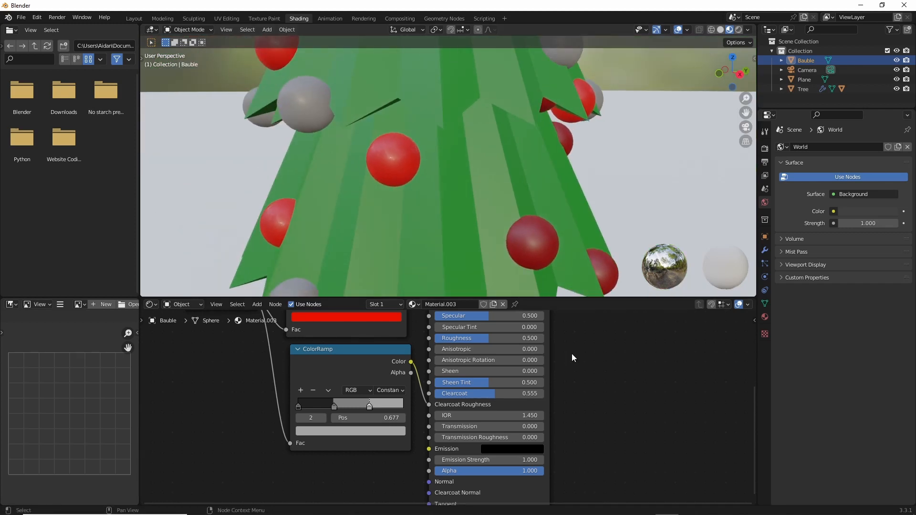
mouse_move(572, 353)
middle_down()
mouse_move(583, 426)
mouse_move(580, 368)
middle_up()
click(395, 378)
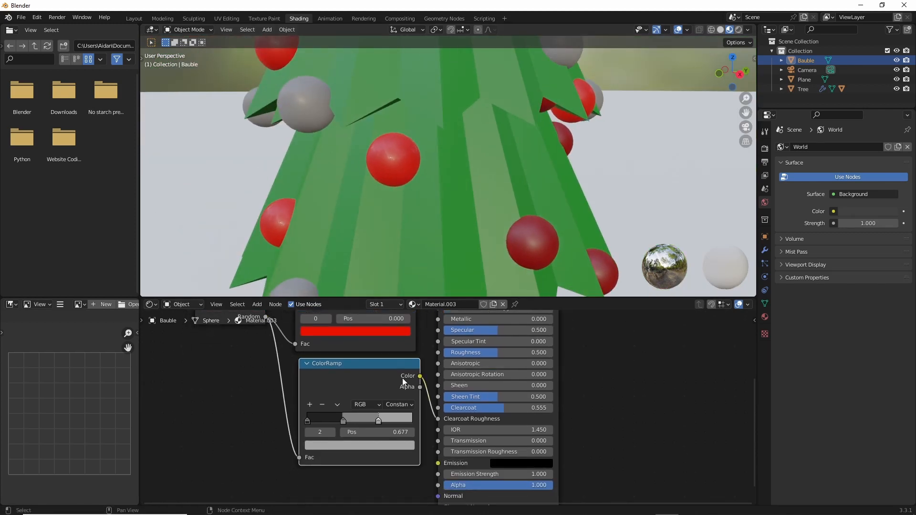
key(shift+d)
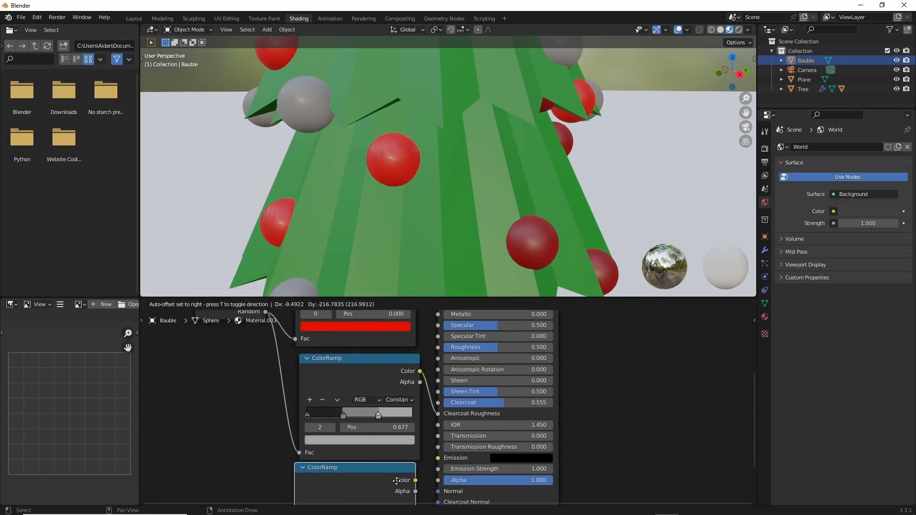
click(402, 485)
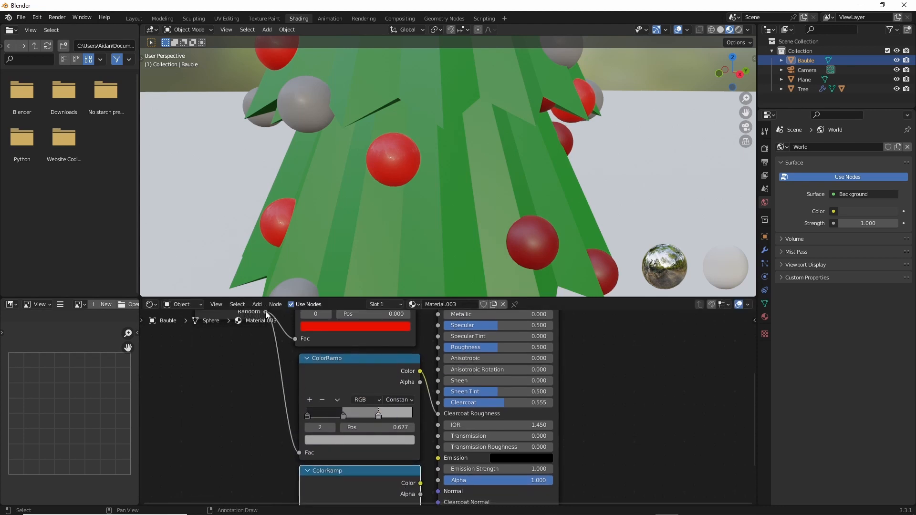
drag(265, 311, 300, 448)
scroll(425, 406, up, 5)
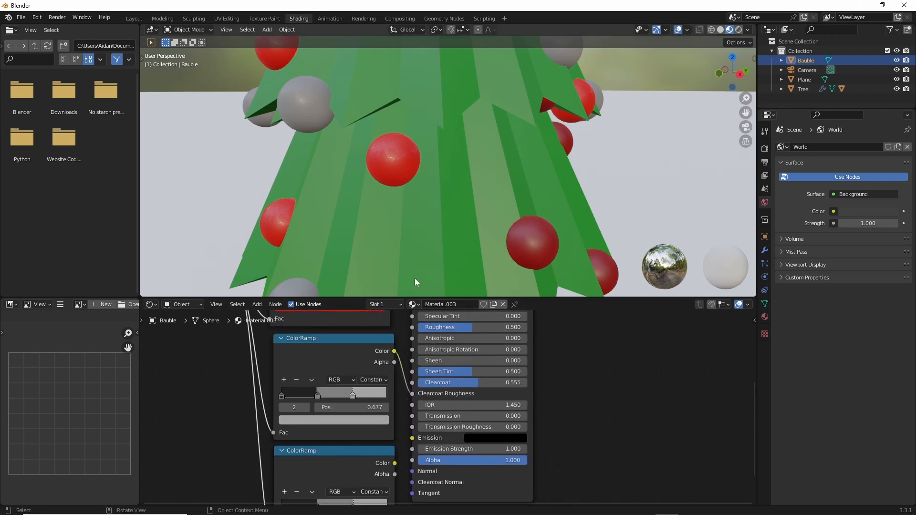
drag(394, 463, 412, 343)
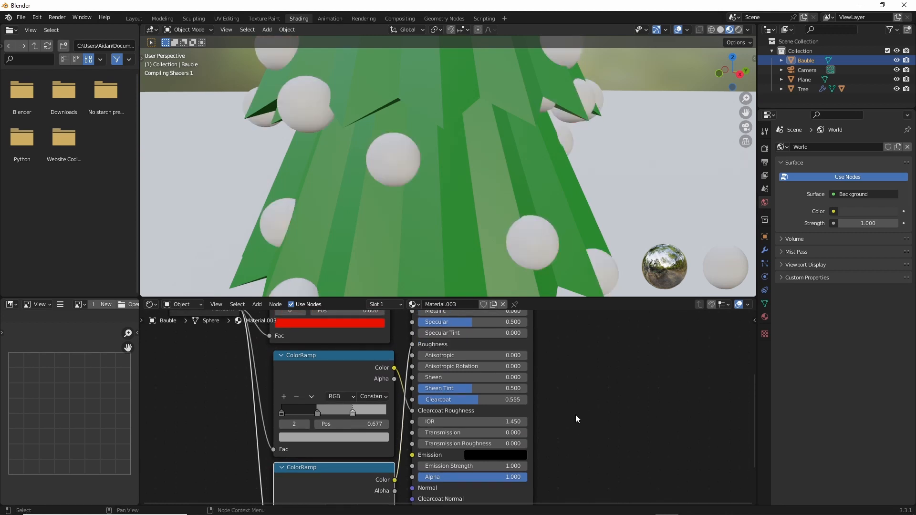
Step: Lighten the first stop of the Roughness ColorRamp from near-black to a mid grey
middle_drag(576, 418, 586, 308)
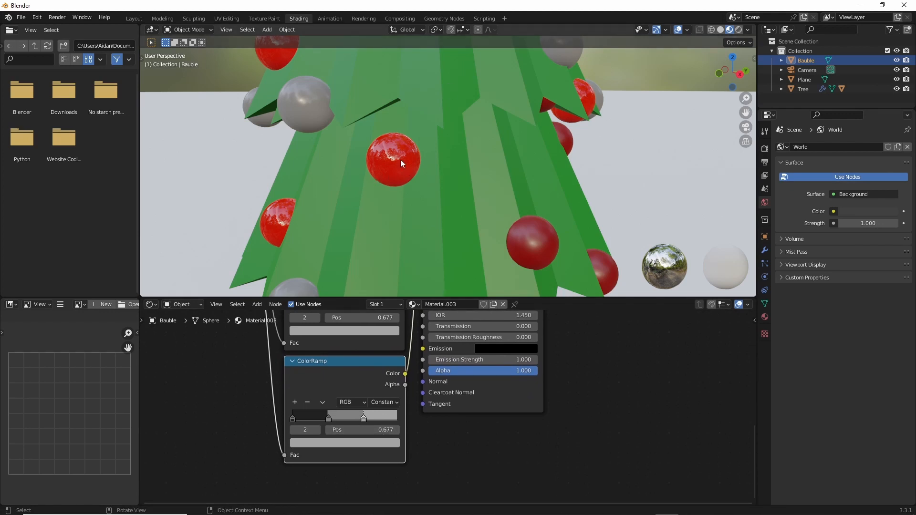
click(293, 417)
click(327, 443)
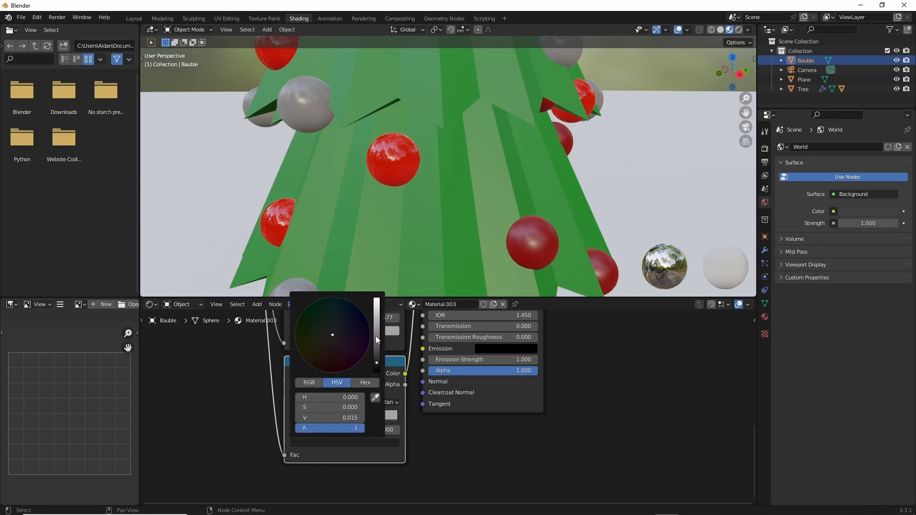
drag(374, 351, 377, 334)
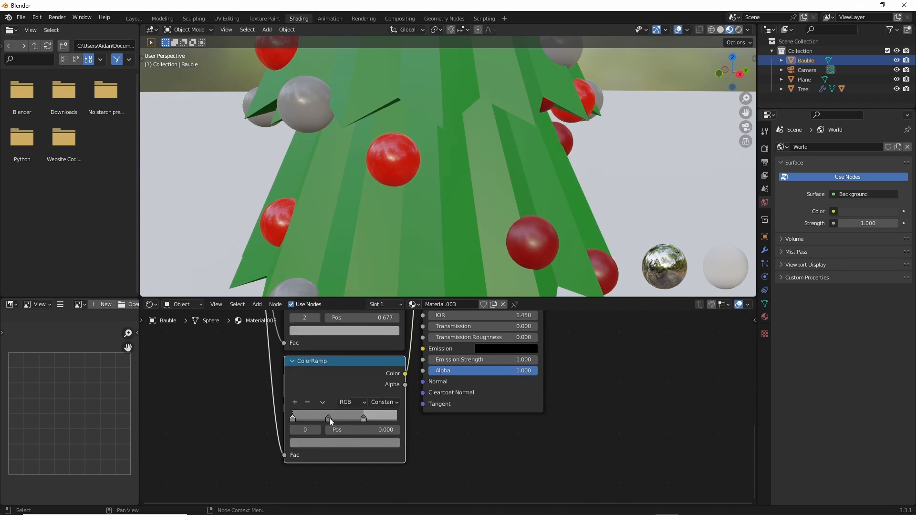
Step: Lighten the last stop of the Roughness ColorRamp slightly and check the baubles across the whole tree
middle_drag(462, 438, 419, 442)
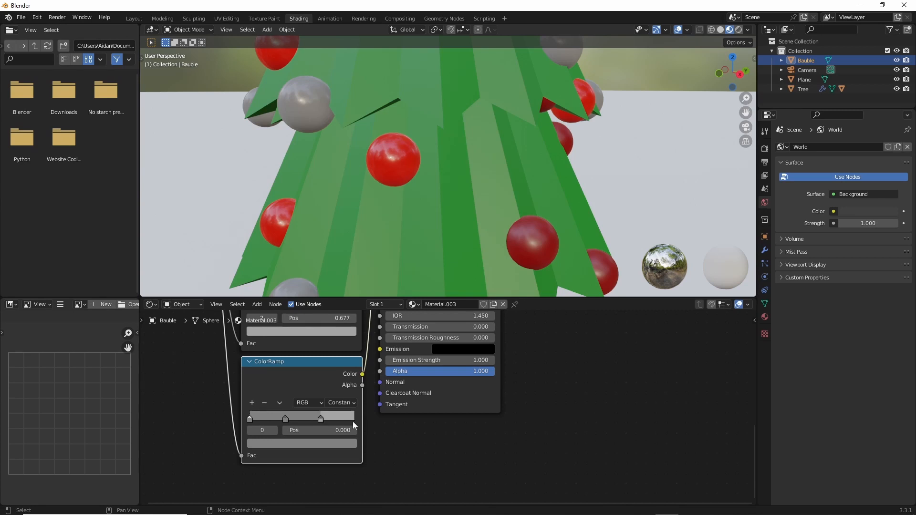
middle_drag(353, 422, 436, 473)
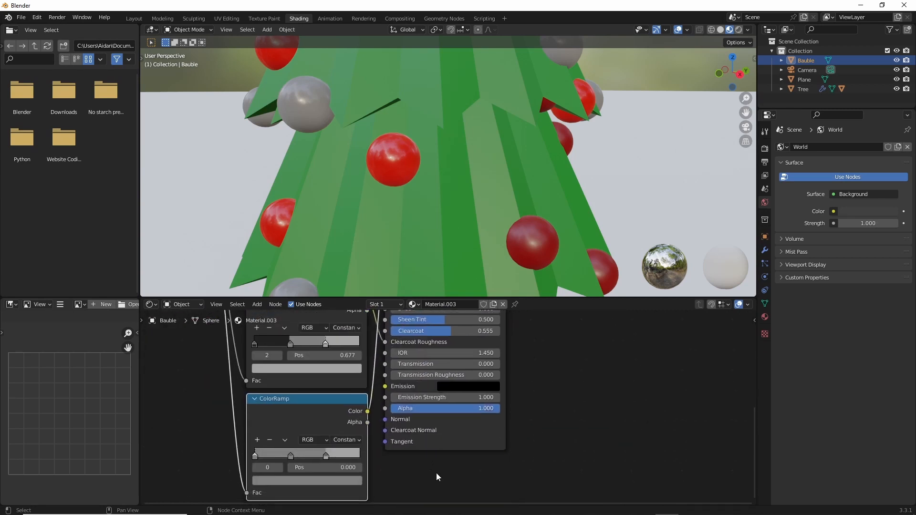
click(328, 456)
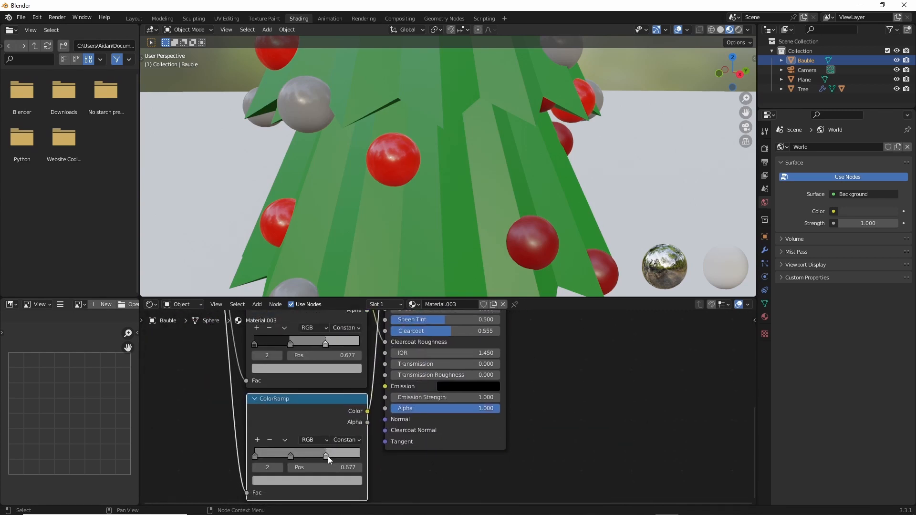
click(334, 479)
drag(342, 364, 339, 353)
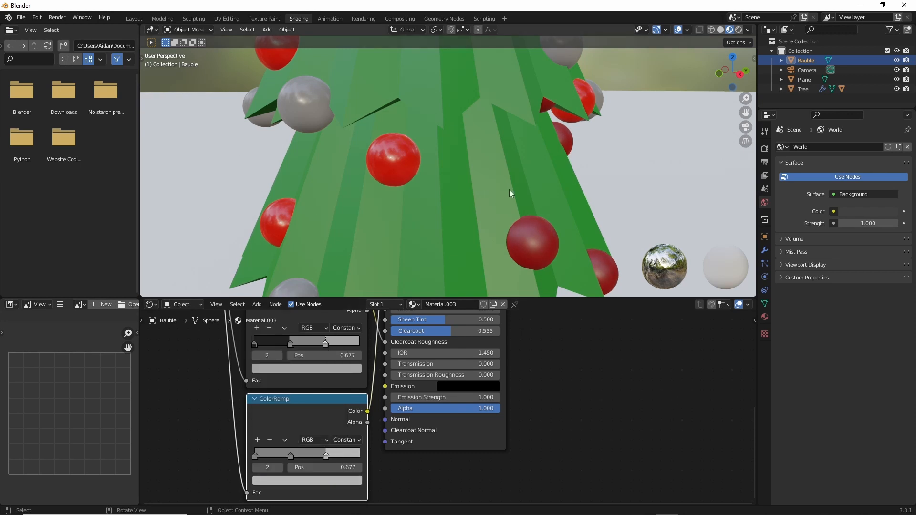
scroll(569, 195, up, 2)
scroll(571, 207, down, 8)
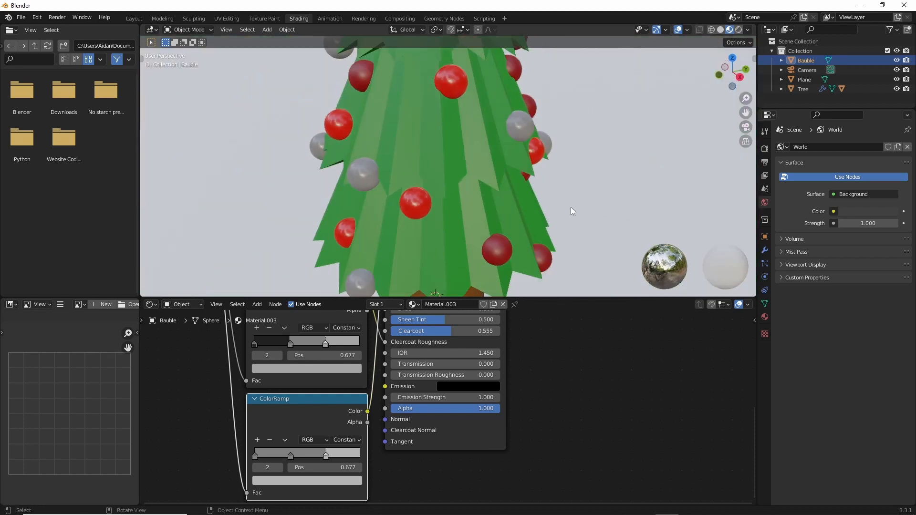
middle_drag(571, 207, 530, 220)
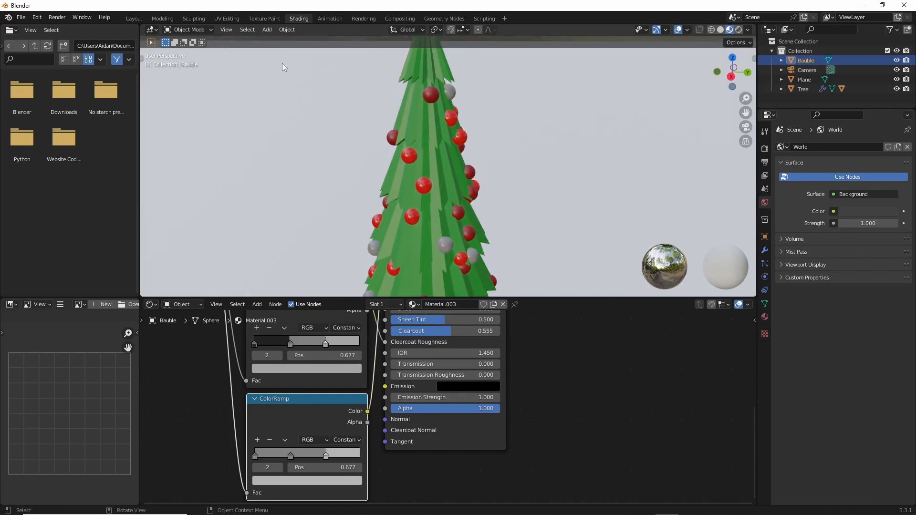
Step: Return to the Layout workspace and enable the Add Mesh: Extra Objects add-on in the preferences
click(138, 20)
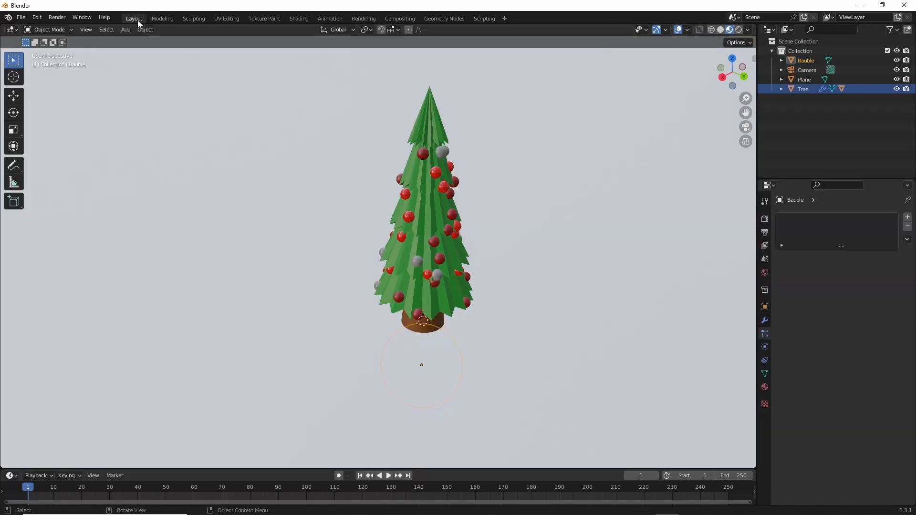
click(38, 17)
click(64, 154)
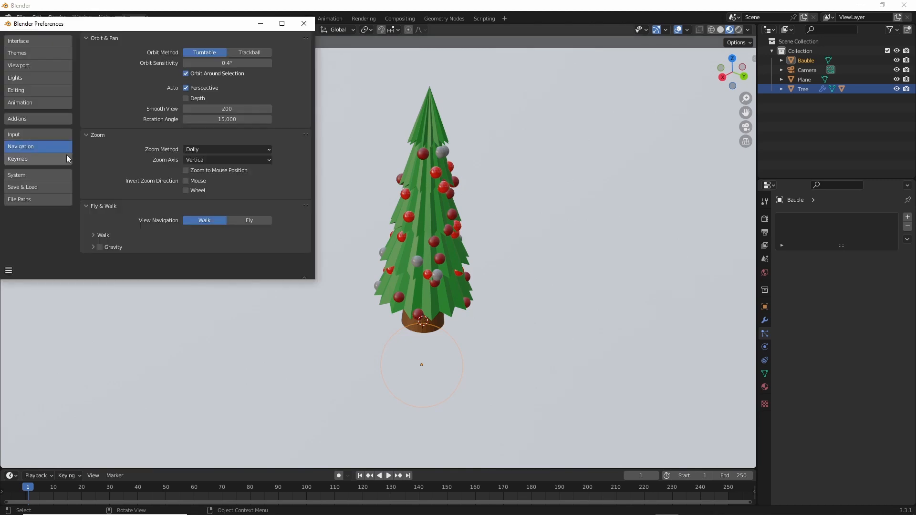
click(15, 116)
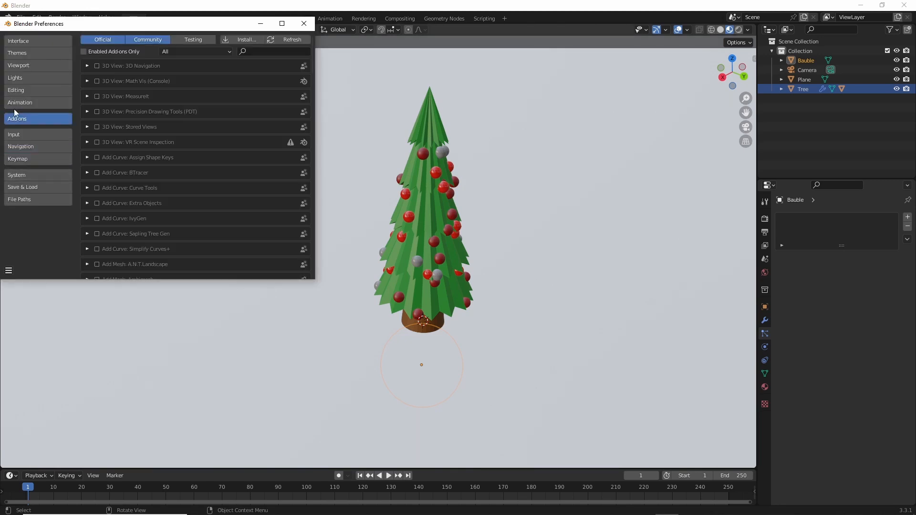
click(251, 50)
text(extra)
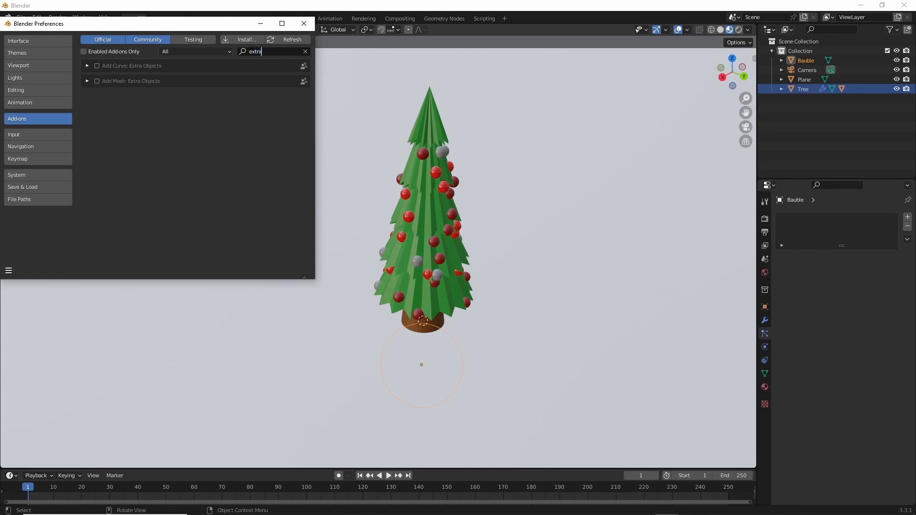
key(BackSpace)
key(BackSpace)
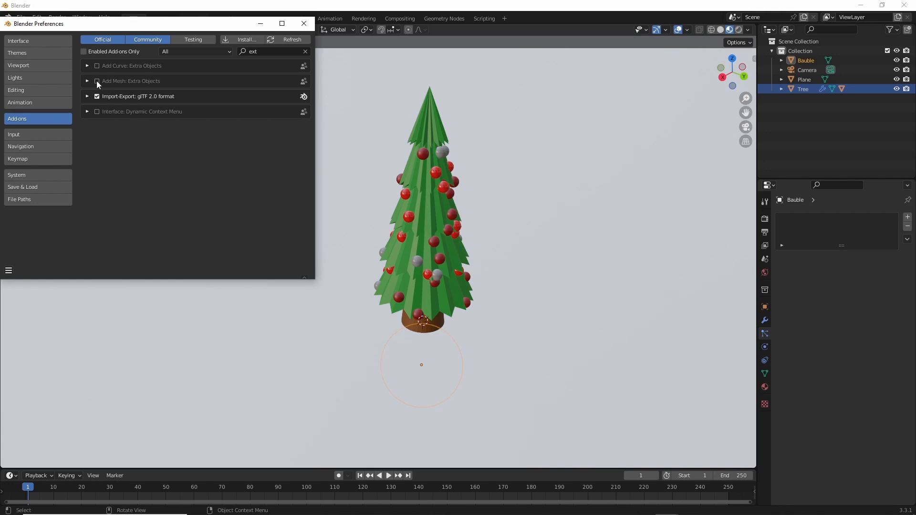
click(98, 81)
click(304, 23)
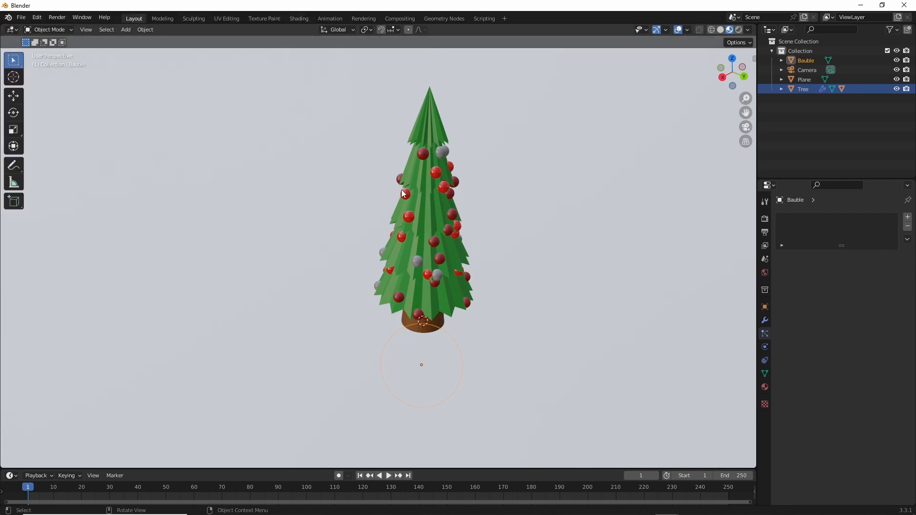
Step: Add a Simple Star mesh from the Extras at the base of the tree
key(shift+a)
mouse_move(468, 193)
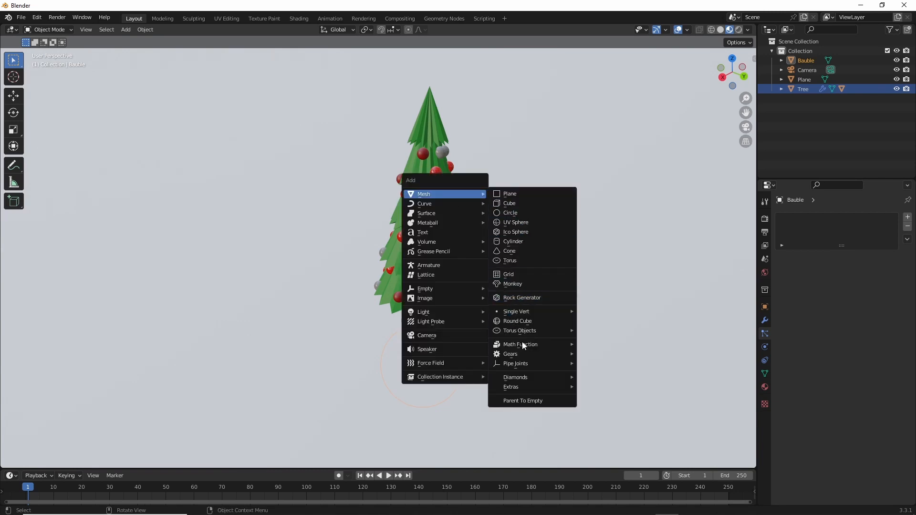
mouse_move(522, 388)
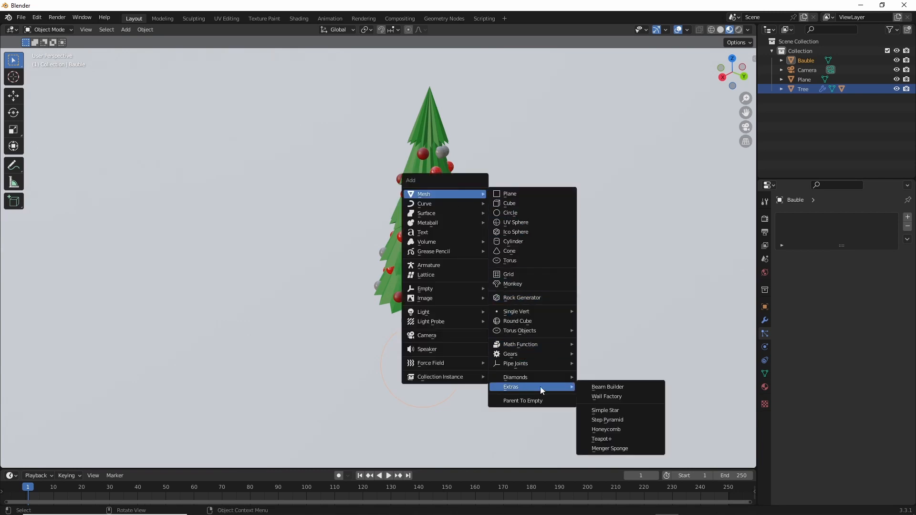
click(617, 411)
middle_drag(605, 388, 550, 360)
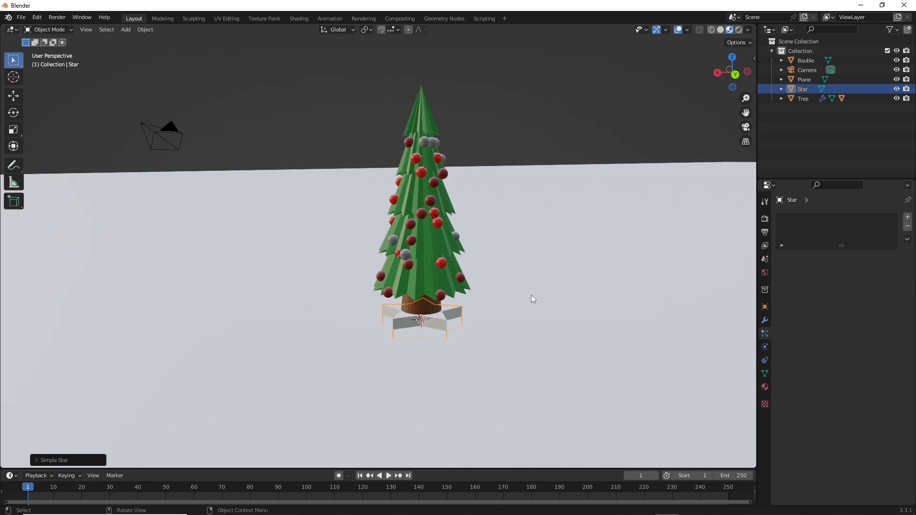
Step: In Edit Mode with X-ray on, move the star's upper outline edge loop -0.25 m along Z
key(Tab)
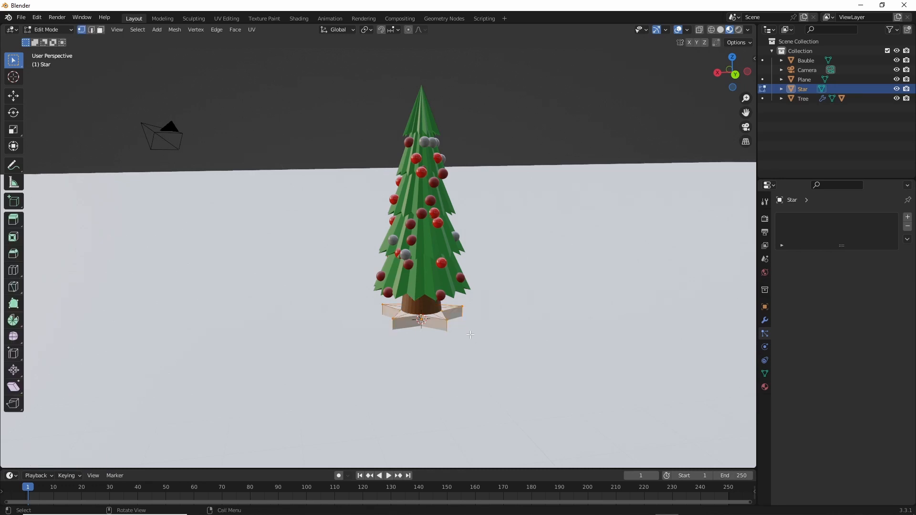
scroll(498, 334, up, 3)
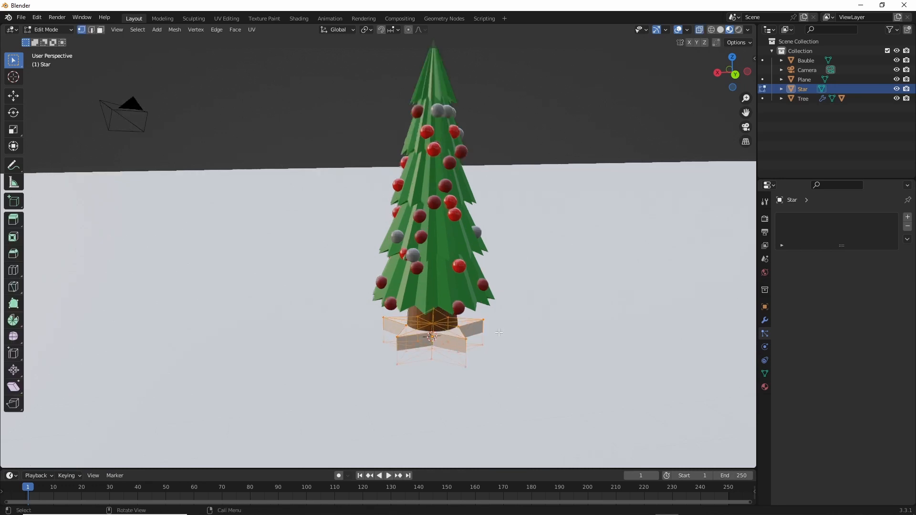
shift+middle_drag(553, 370, 400, 311)
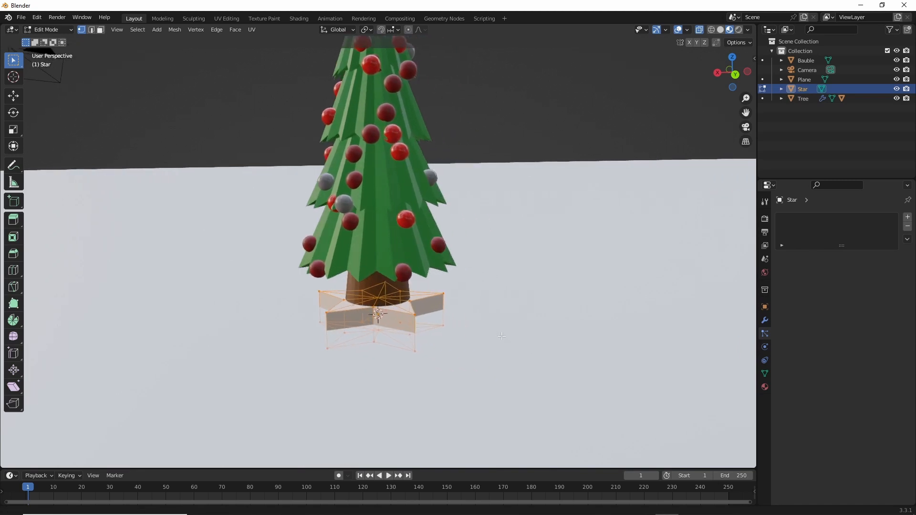
alt+click(396, 311)
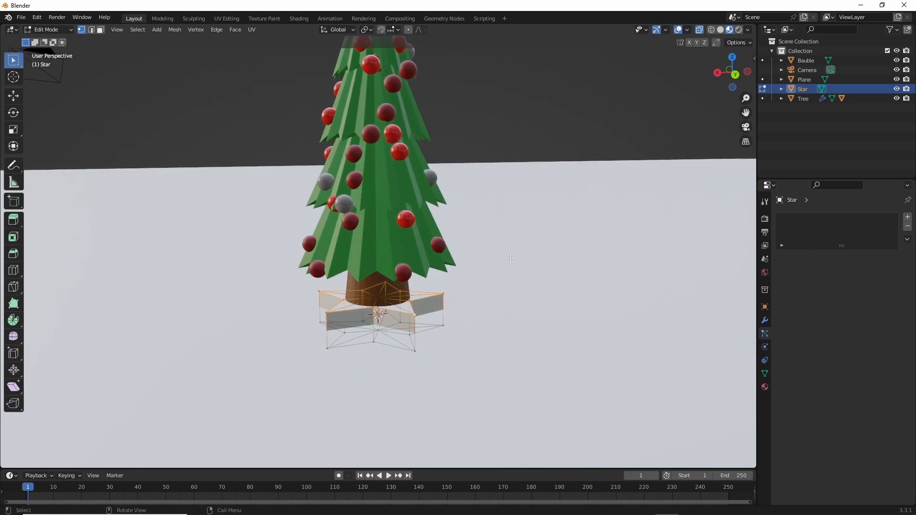
middle_drag(511, 258, 485, 250)
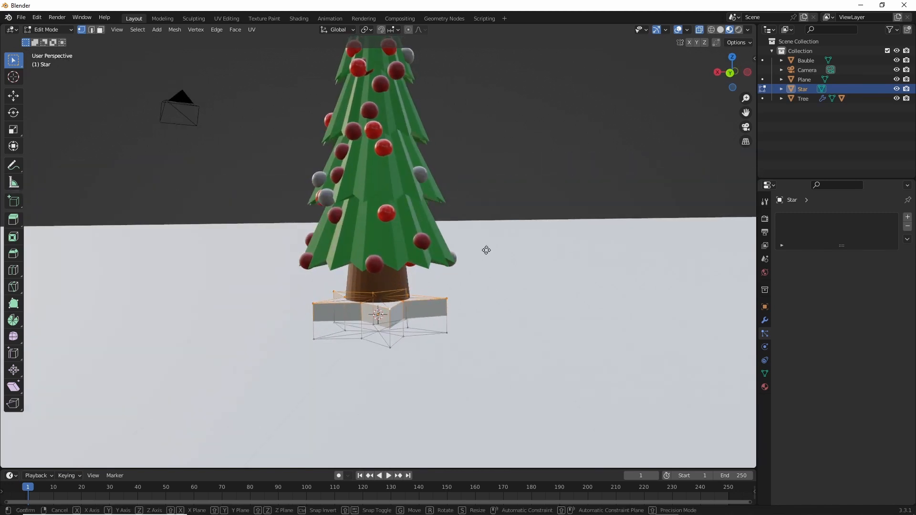
key(g)
key(z)
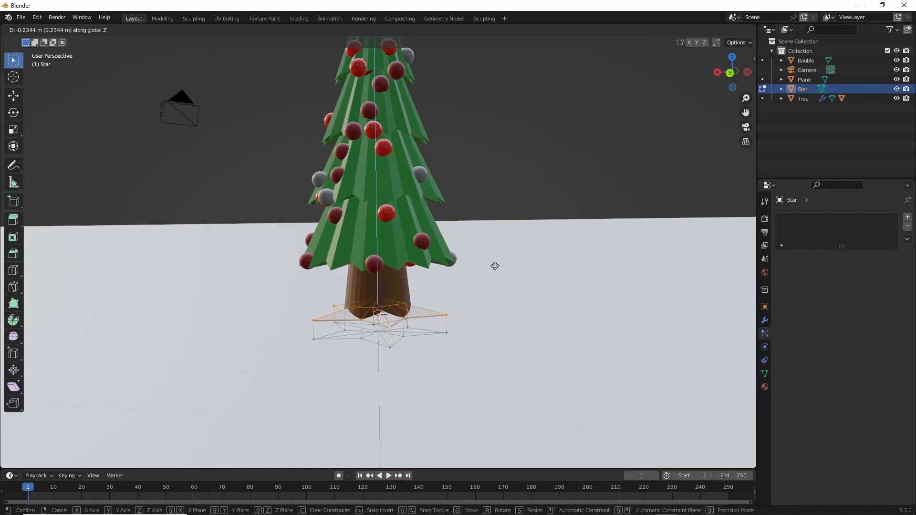
text(-.25)
key(Return)
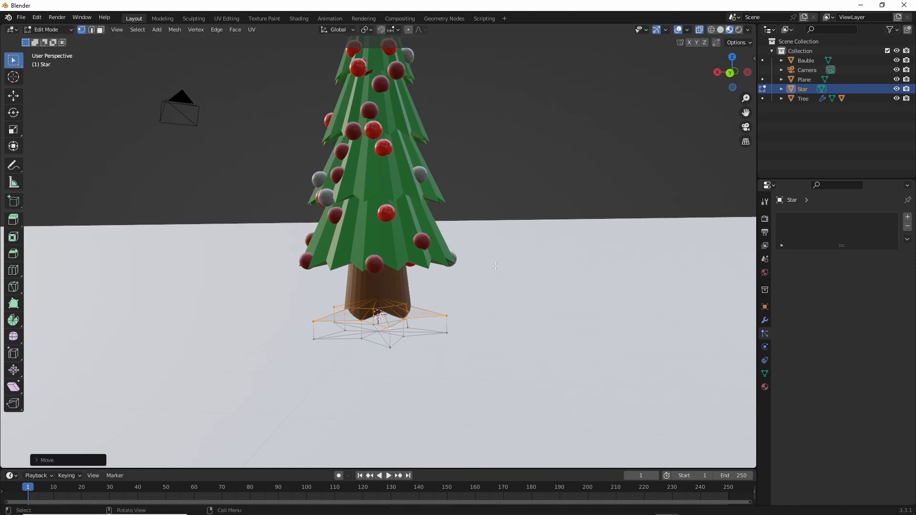
Step: Move the star's lower outline edge loop 0.25 m along Z to meet the upper one
alt+click(411, 336)
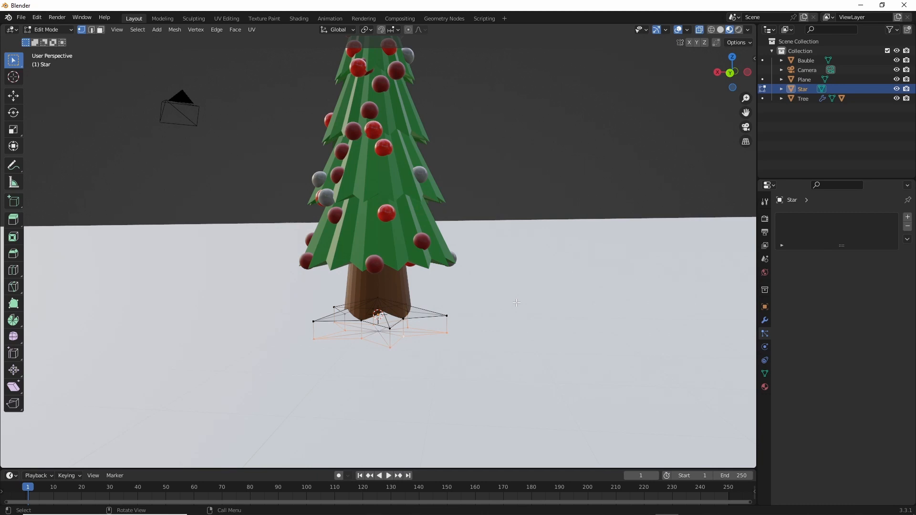
text(g)
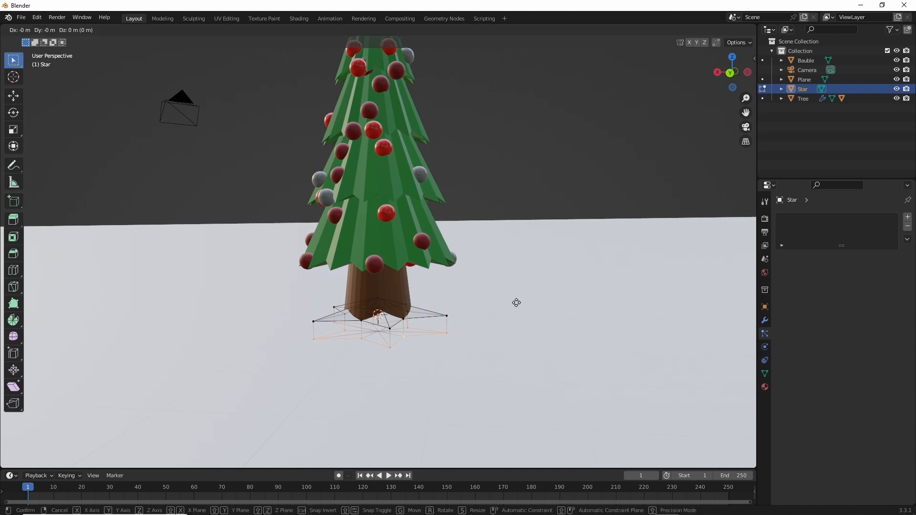
text(z)
text(.25)
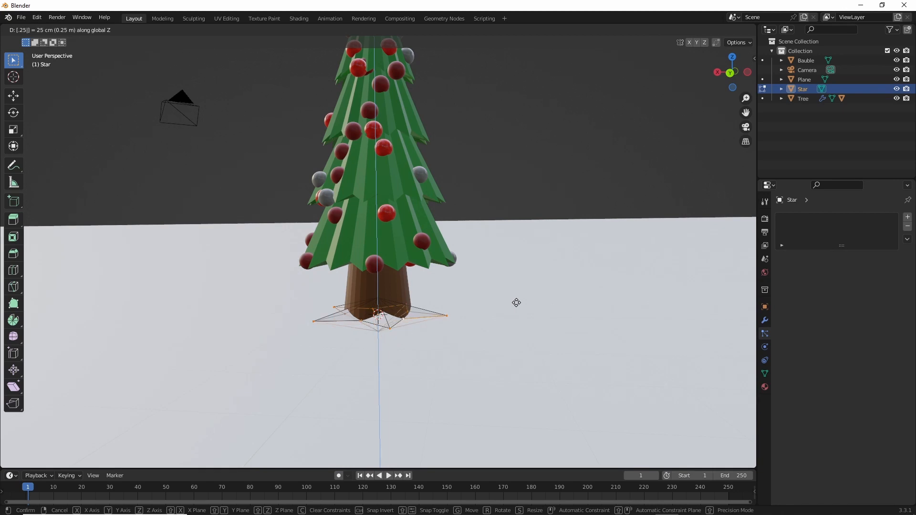
key(Return)
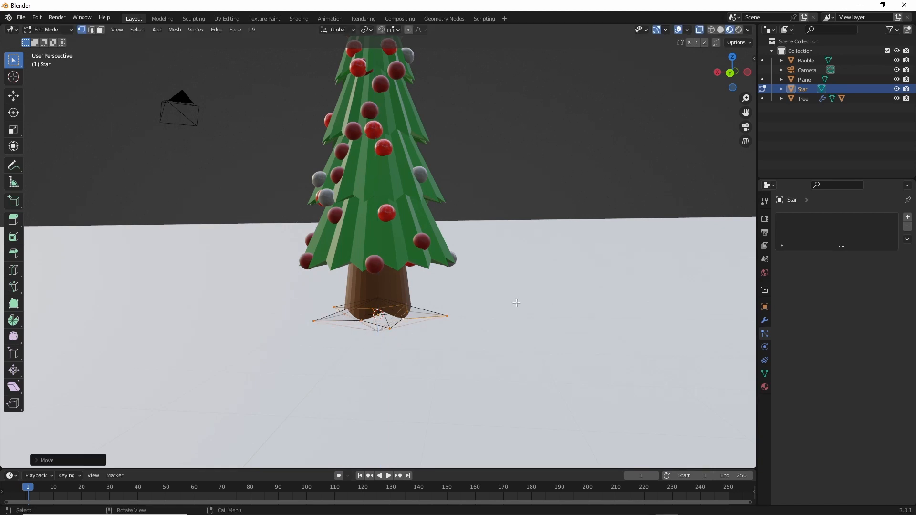
Step: Merge the star's overlapping outline vertices by distance and return to Object Mode
alt+click(426, 317)
middle_drag(540, 305, 521, 305)
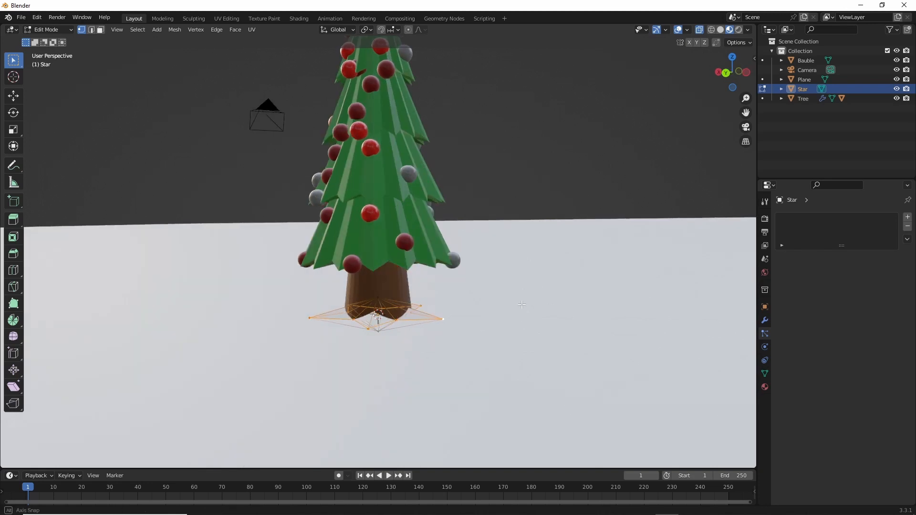
key(m)
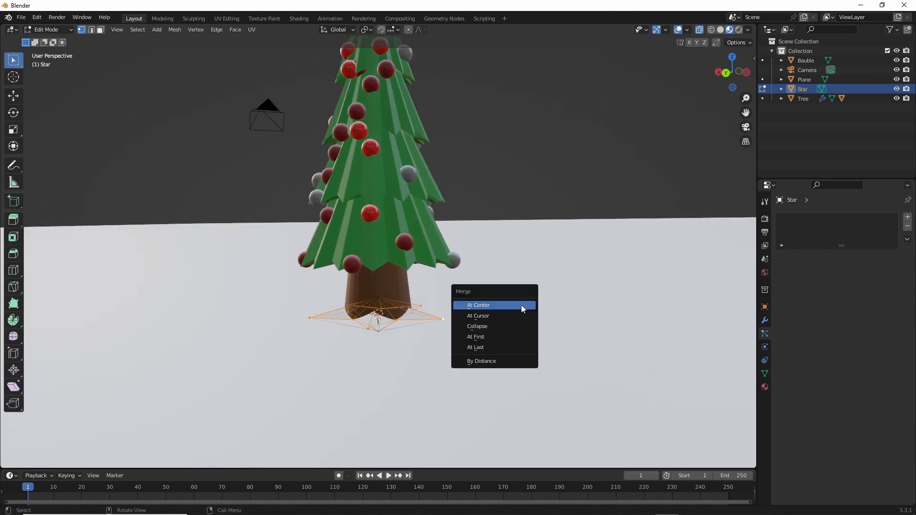
click(485, 361)
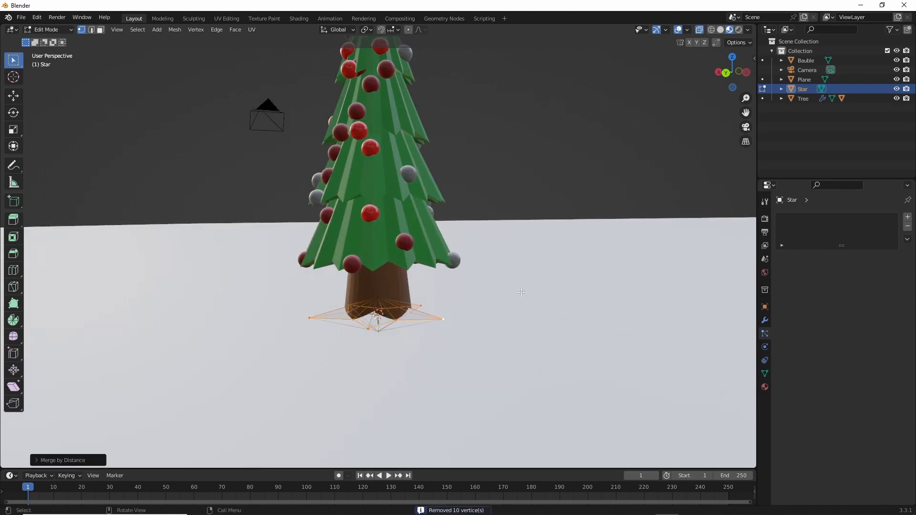
key(Tab)
middle_drag(539, 303, 538, 311)
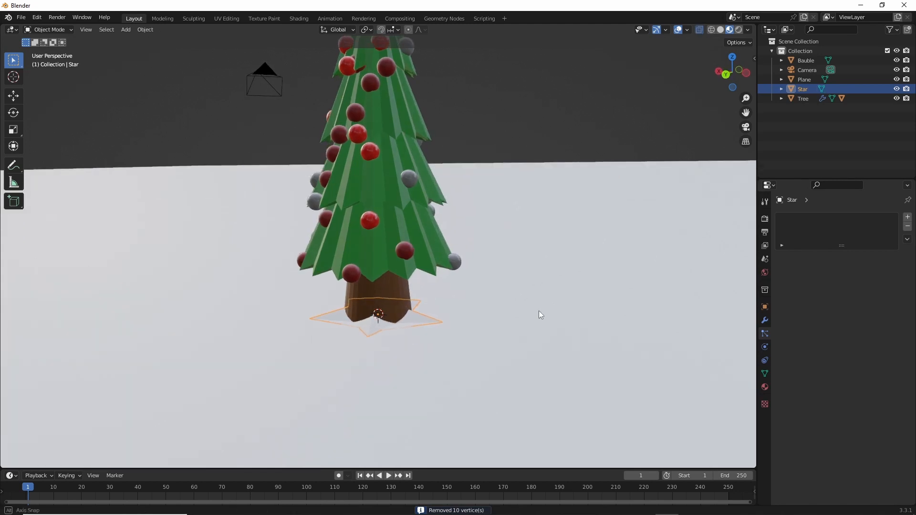
key(alt+z)
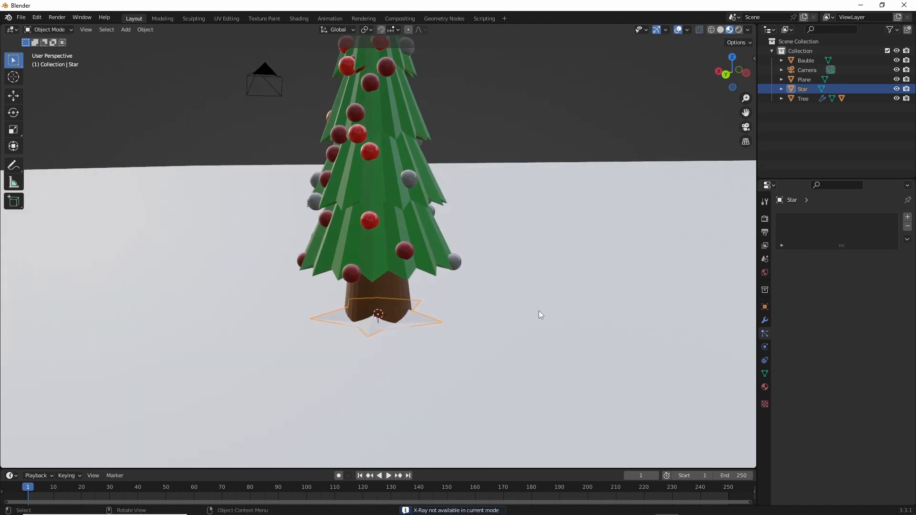
Step: Switch the viewport to Solid shading and rotate the star 90 degrees about the Y axis so it stands upright
click(719, 30)
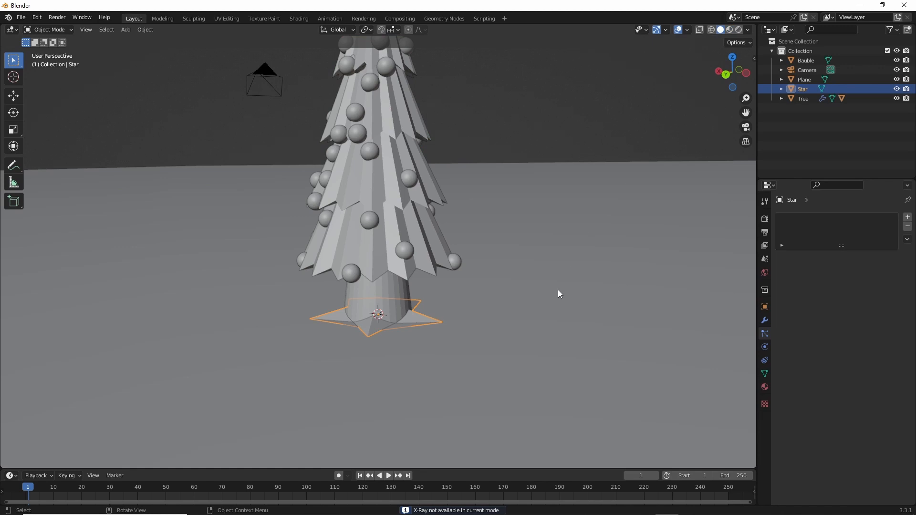
mouse_move(558, 292)
middle_down()
mouse_move(548, 309)
mouse_move(555, 308)
mouse_move(538, 311)
middle_up()
scroll(537, 311, down, 2)
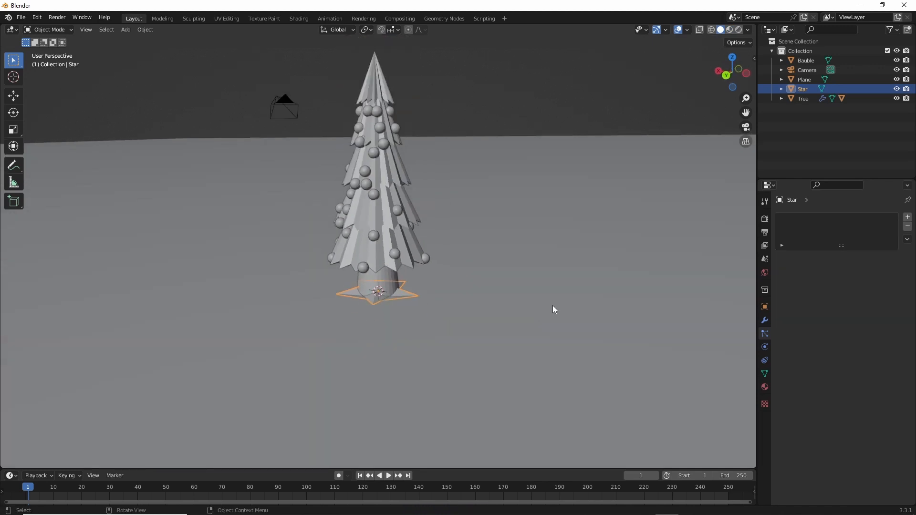
key(r)
text(y)
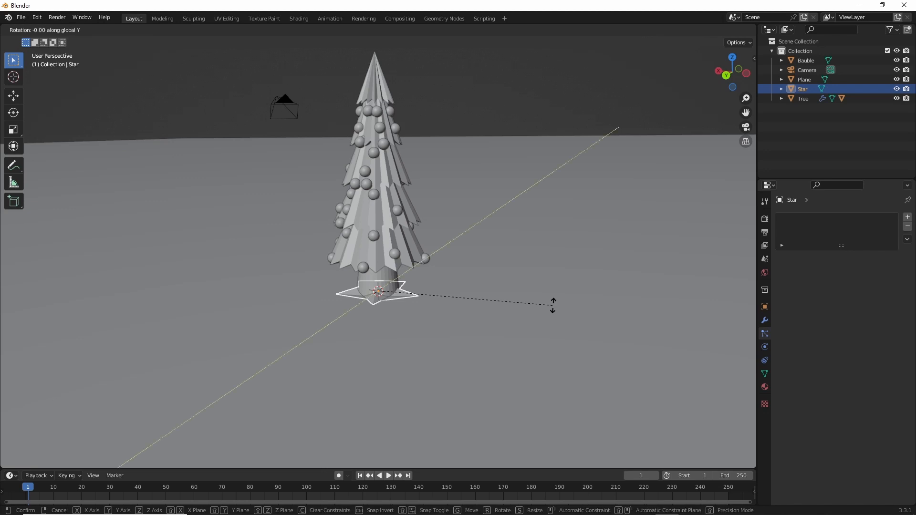
text(90)
key(Return)
Step: Raise the star about 5.3 m along Z to the treetop and scale it down to a small topper
middle_drag(553, 306, 672, 281)
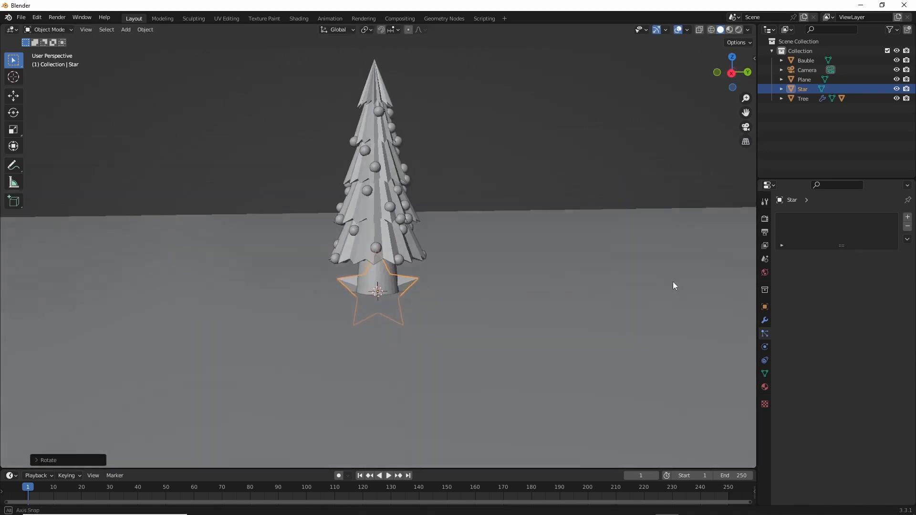
shift+middle_drag(574, 222, 570, 274)
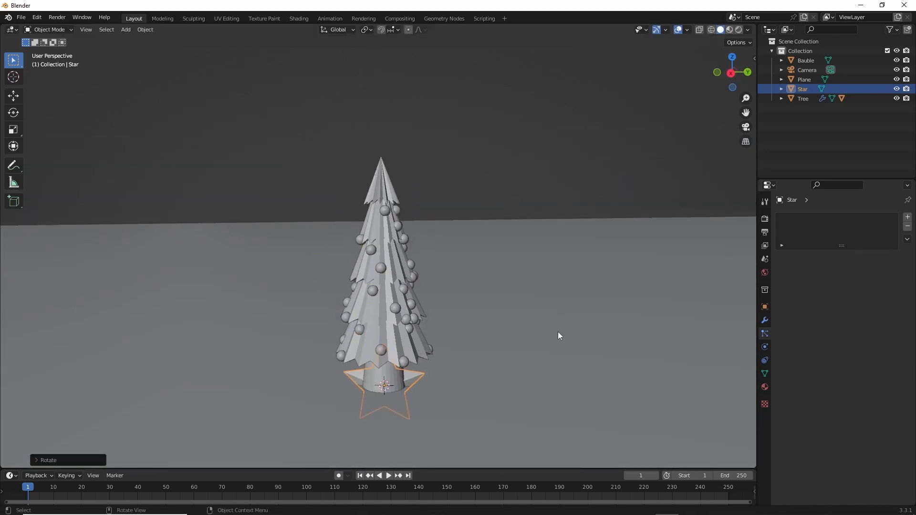
key(g)
key(z)
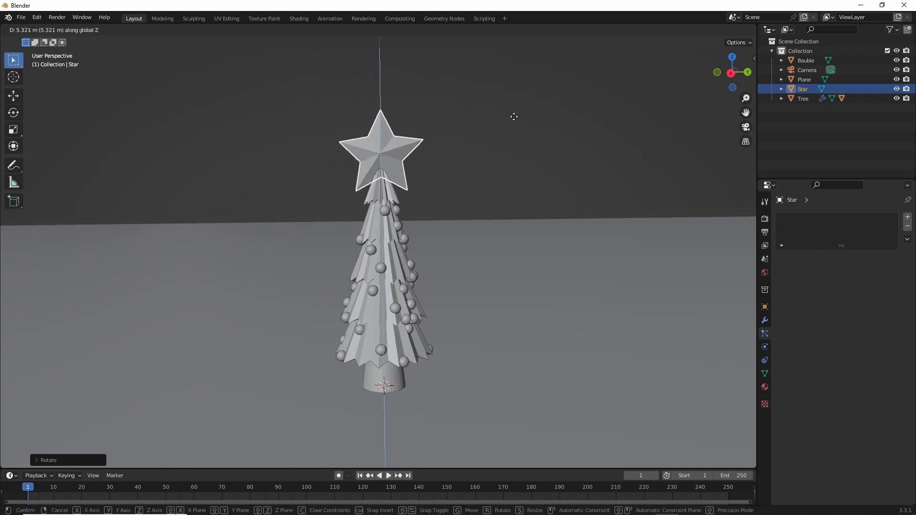
click(511, 119)
key(s)
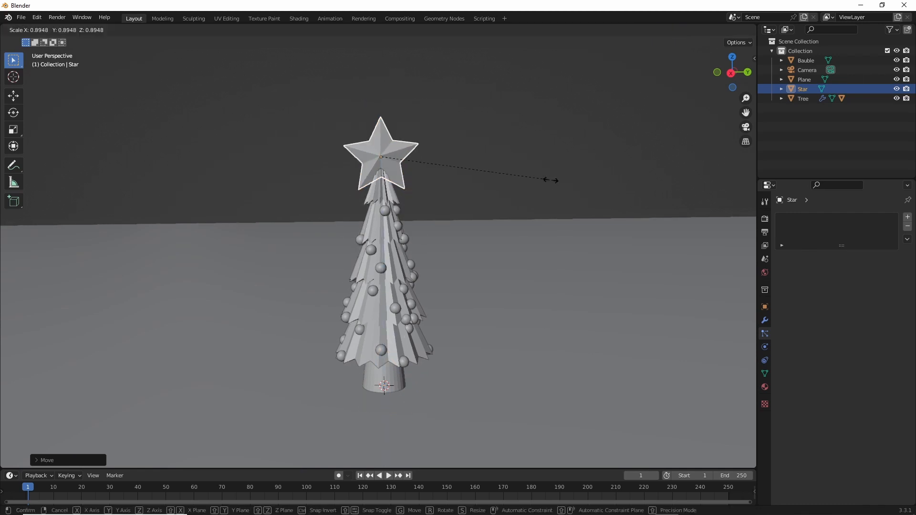
click(422, 172)
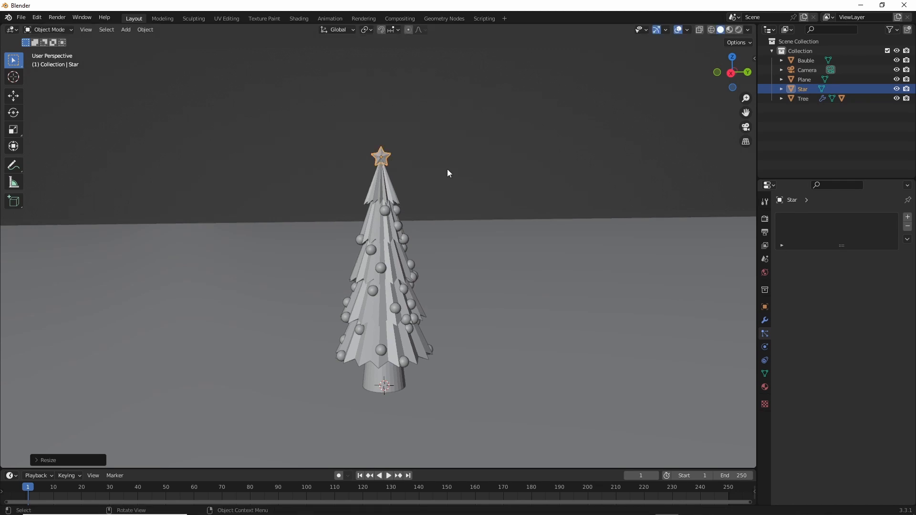
Step: Give the star a new material with a gold base color of hue 0.087, saturation 0.844 and value 0.517
click(765, 387)
click(839, 258)
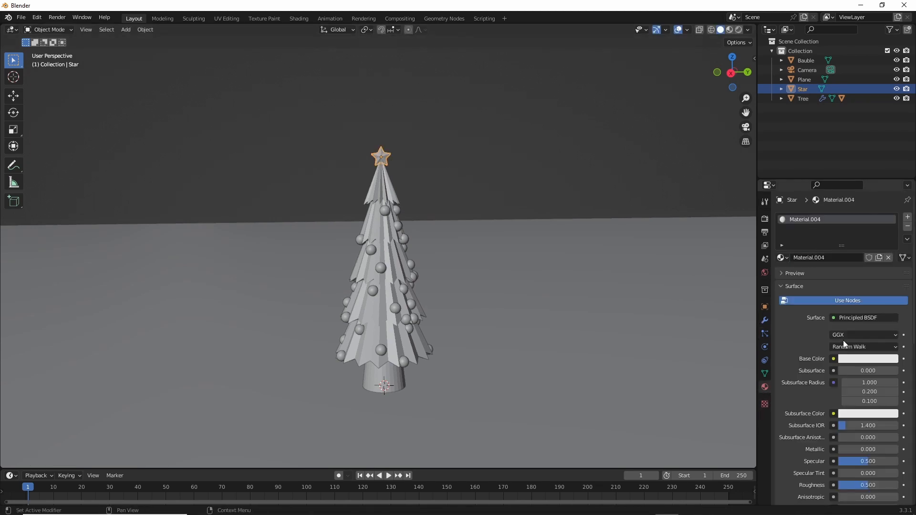
click(859, 359)
click(833, 270)
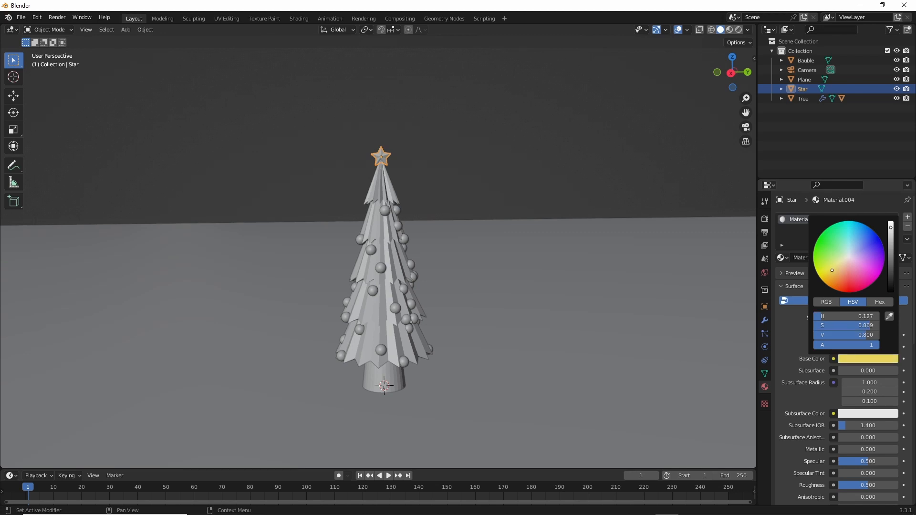
drag(833, 272, 836, 273)
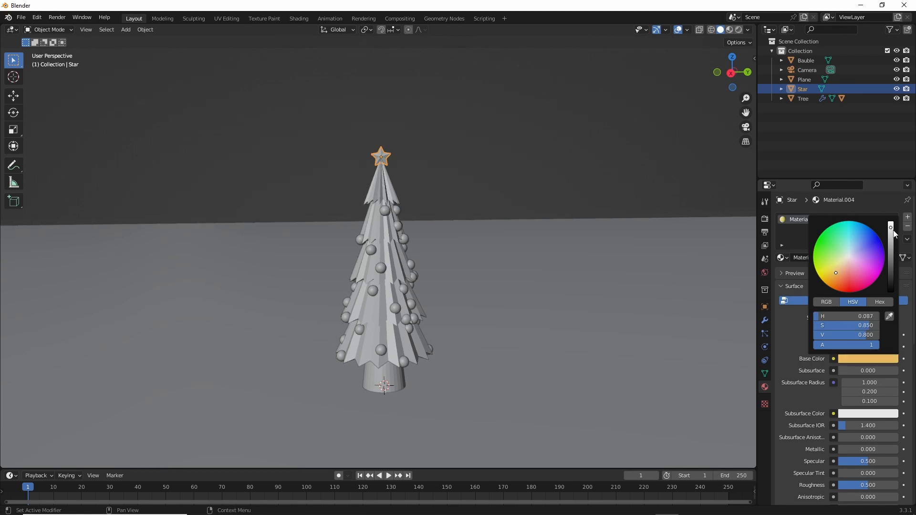
drag(890, 228, 890, 243)
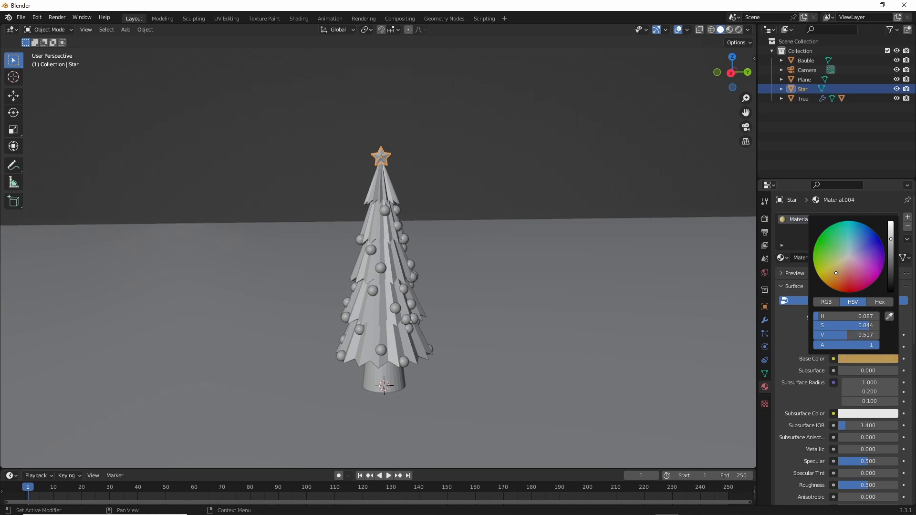
Step: Set the star material's roughness to 0.1 and metallic to 1
scroll(835, 350, down, 6)
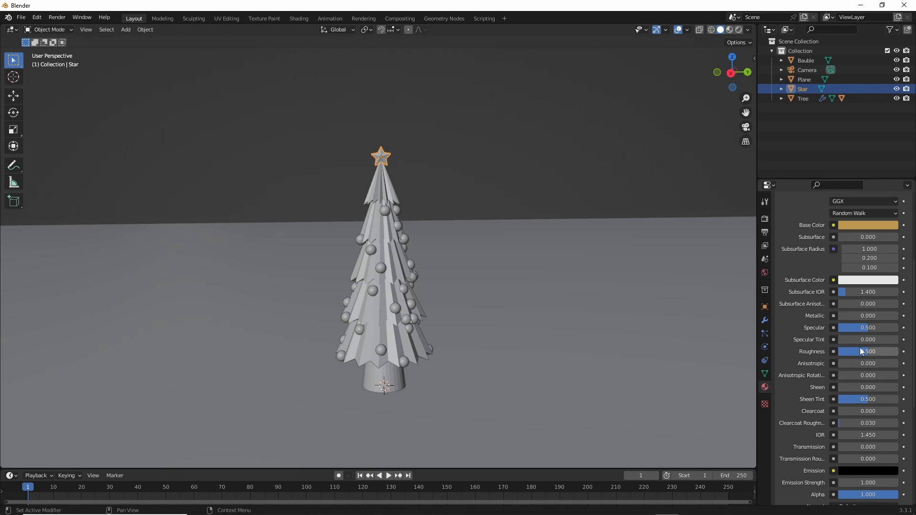
drag(862, 353, 840, 353)
click(854, 352)
text(.1)
key(Return)
click(868, 316)
text(1)
key(Return)
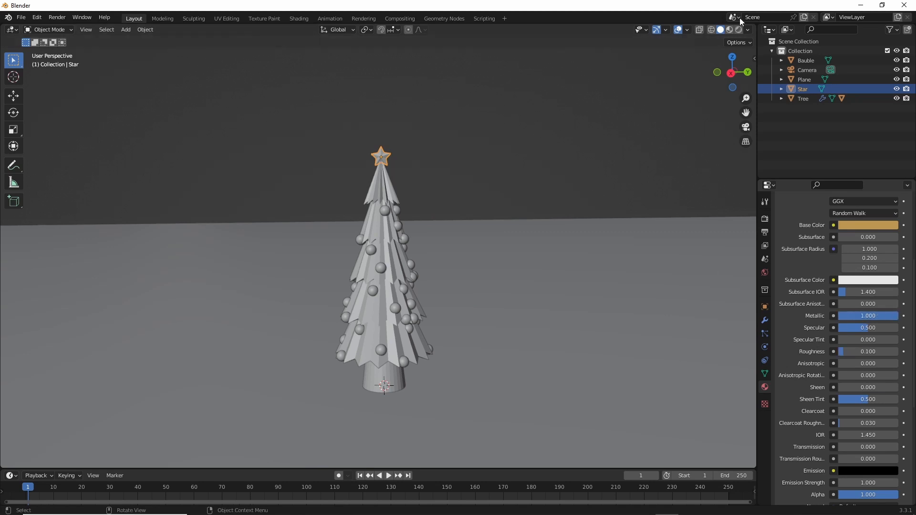
Step: Switch the viewport back to Material Preview shading and inspect the decorated tree with its gold star
click(730, 29)
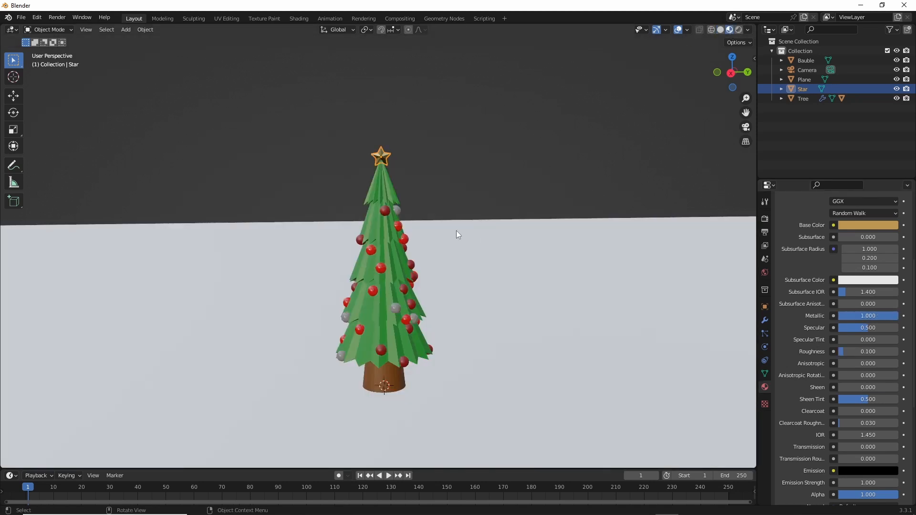
scroll(456, 231, up, 2)
middle_drag(480, 207, 476, 325)
shift+middle_drag(477, 325, 489, 340)
scroll(488, 341, down, 1)
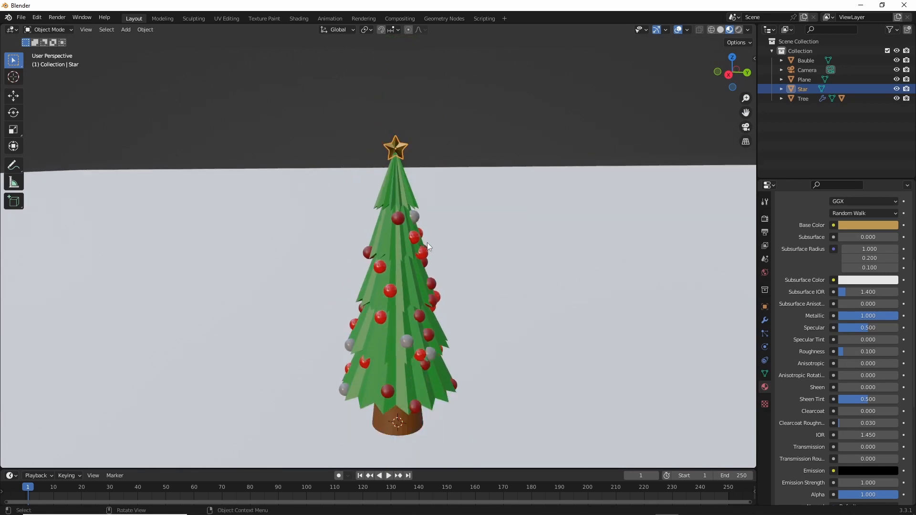
scroll(510, 216, down, 2)
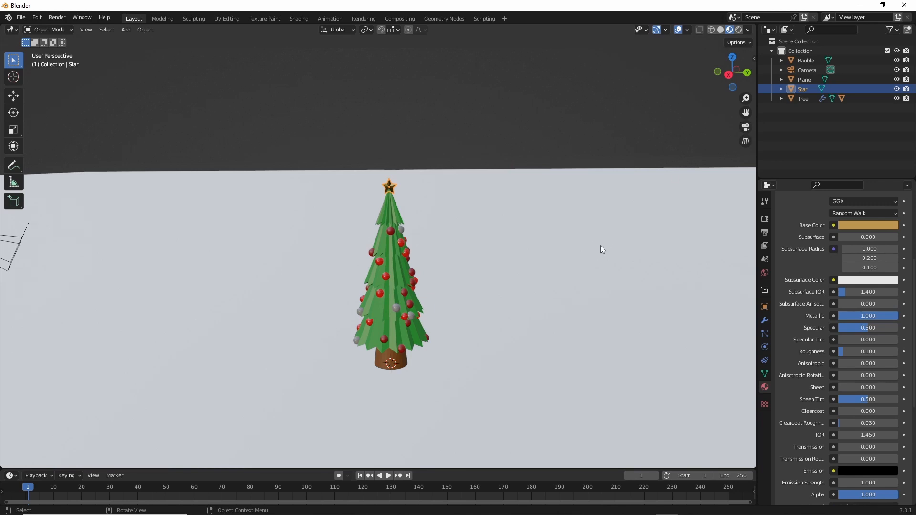
mouse_move(600, 245)
middle_down()
mouse_move(622, 262)
mouse_move(585, 252)
mouse_move(601, 257)
middle_up()
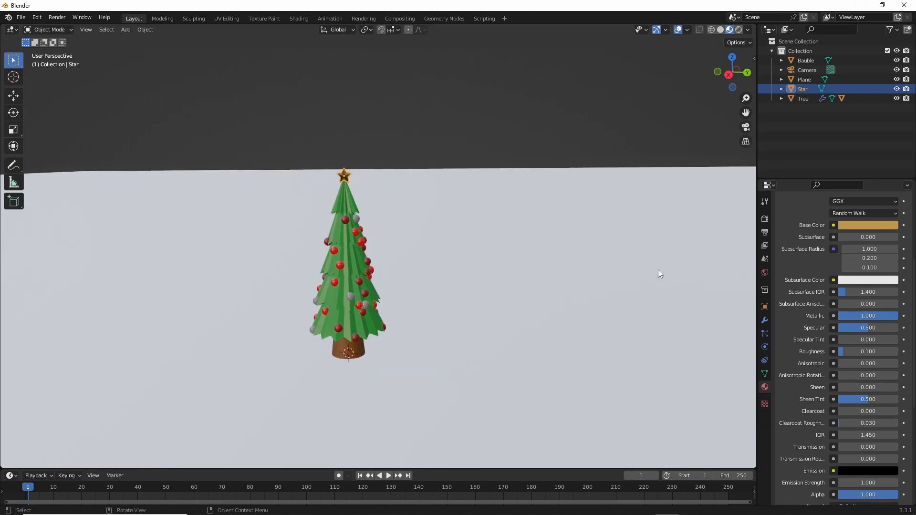
Step: Set the camera's clip end distance to 500 m
click(802, 70)
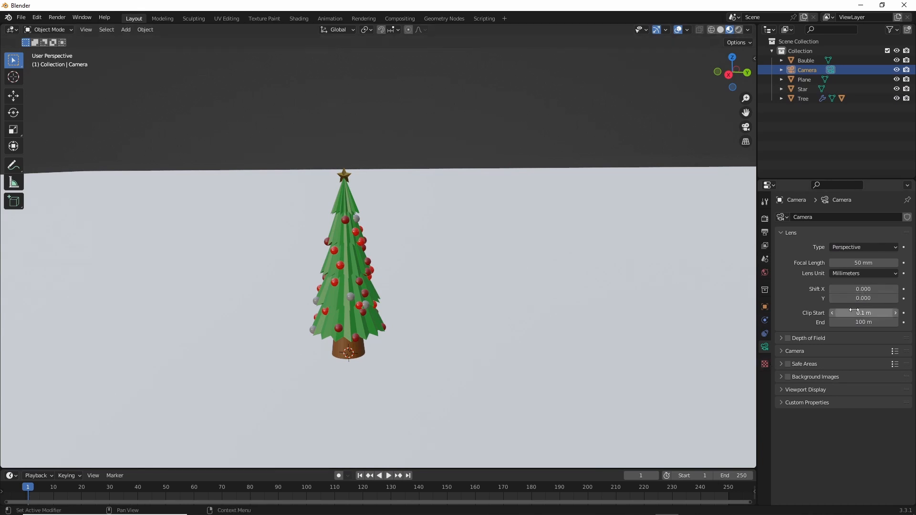
click(852, 321)
key(BackSpace)
text(50)
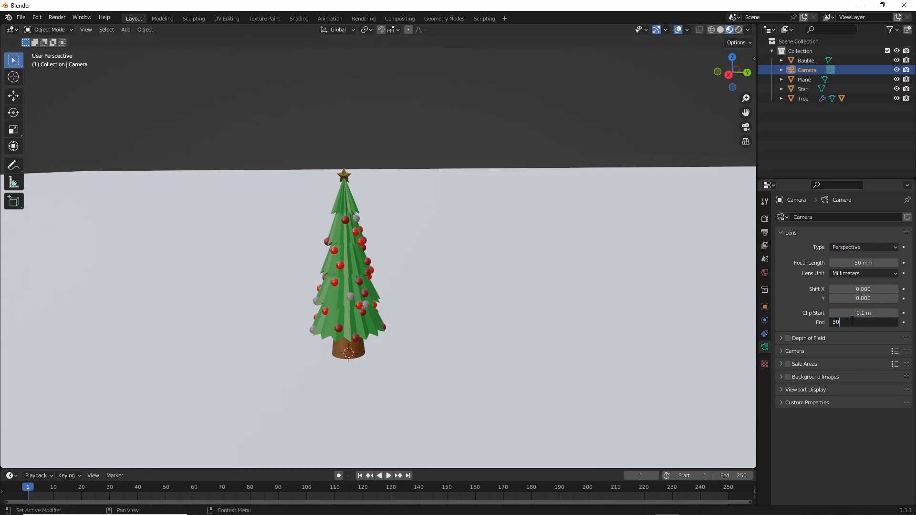
text(0)
key(Return)
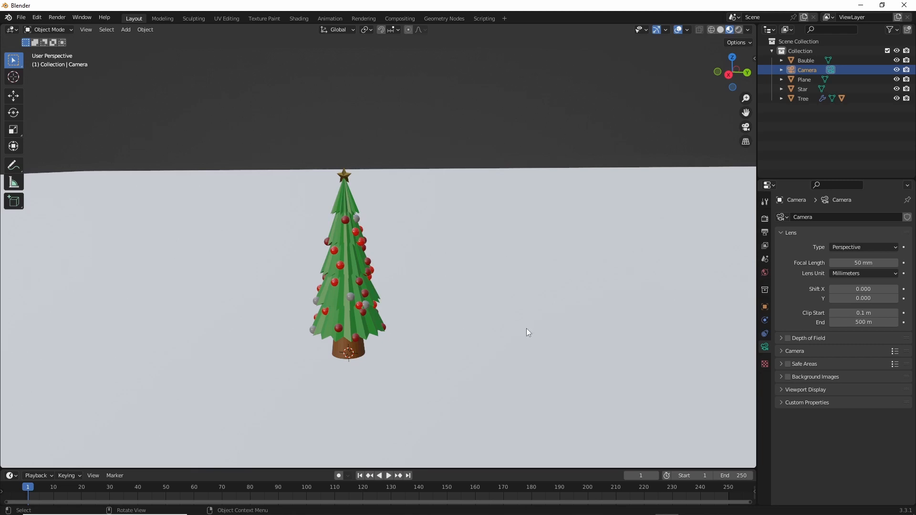
Step: Frame the whole tree left of centre in the viewport and align the camera to that view
middle_drag(527, 270, 562, 252)
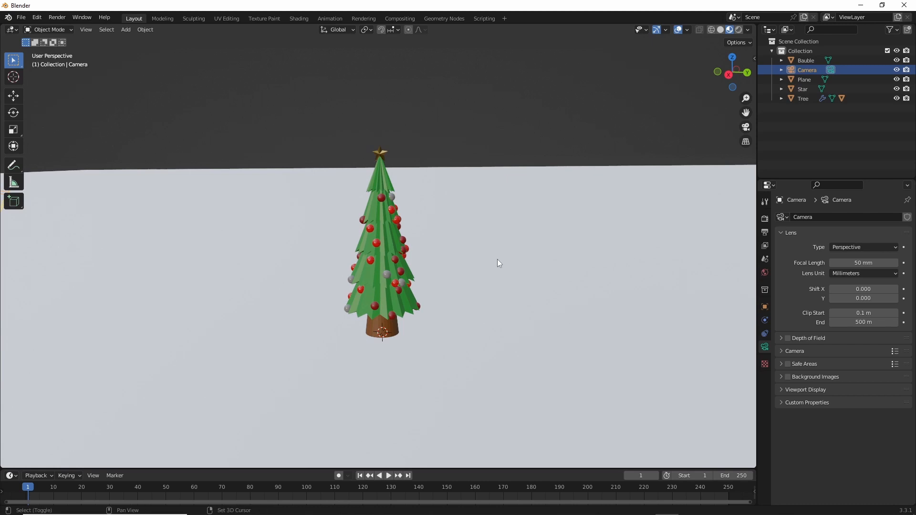
shift+middle_drag(497, 259, 476, 258)
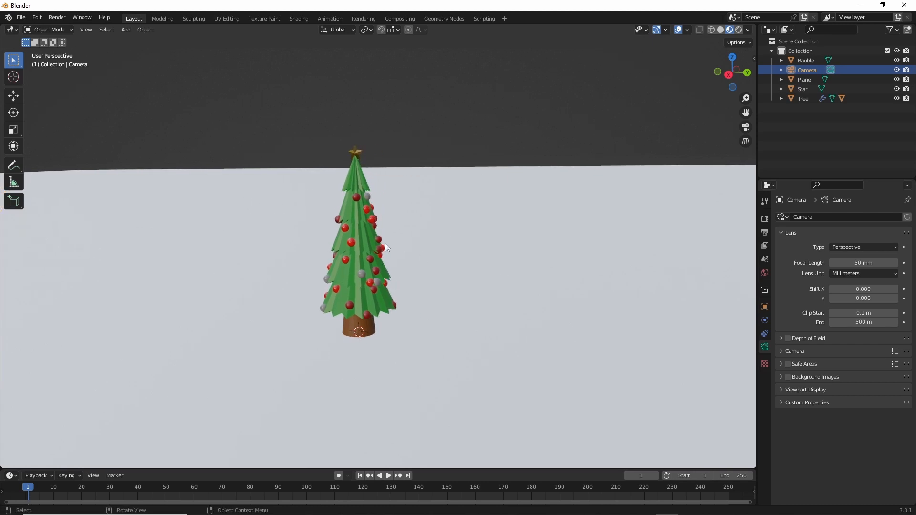
ctrl+scroll(428, 239, down, 4)
ctrl+scroll(416, 240, down, 1)
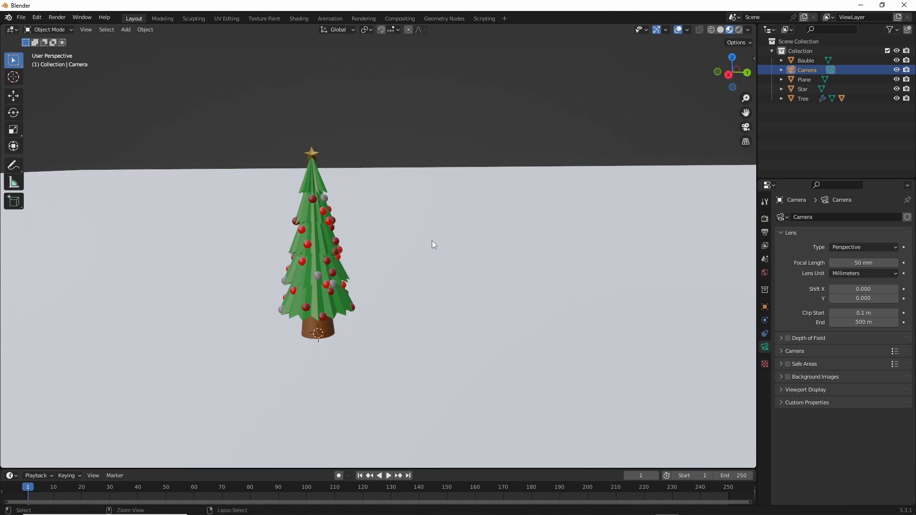
key(ctrl+KP_0)
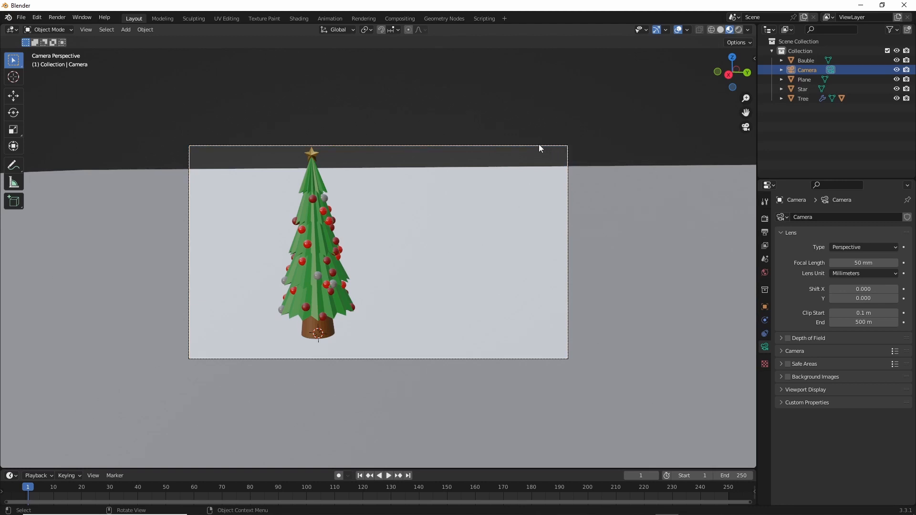
Step: Raise the camera about 0.18 m along Z to leave more space above the star
key(g)
key(z)
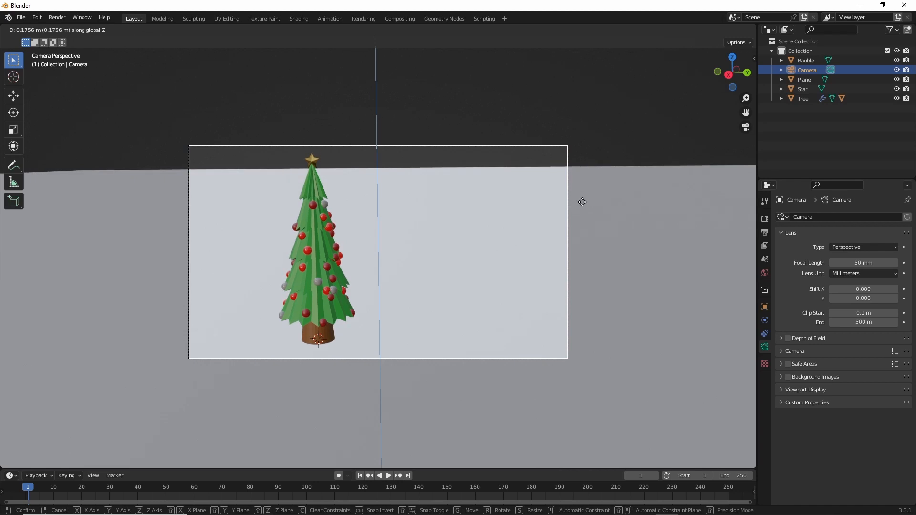
click(583, 202)
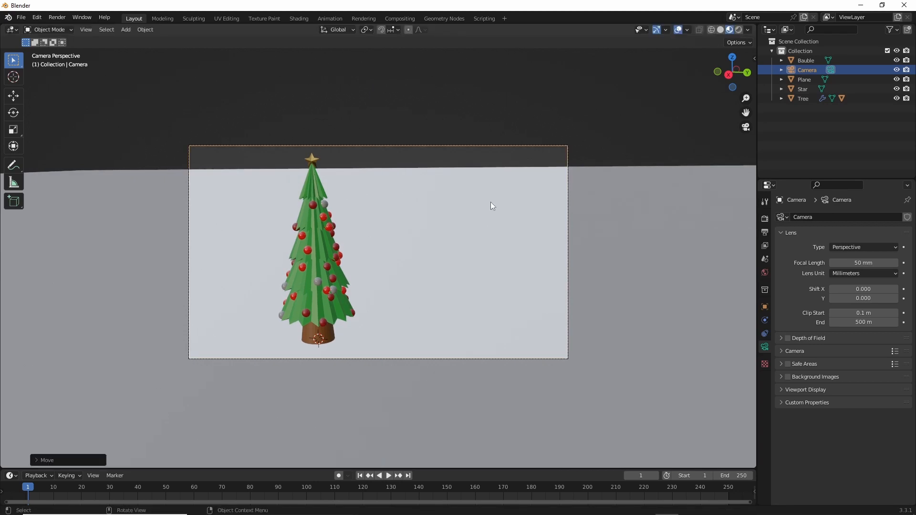
Step: Parent the gold star to the tree so both move together
click(316, 182)
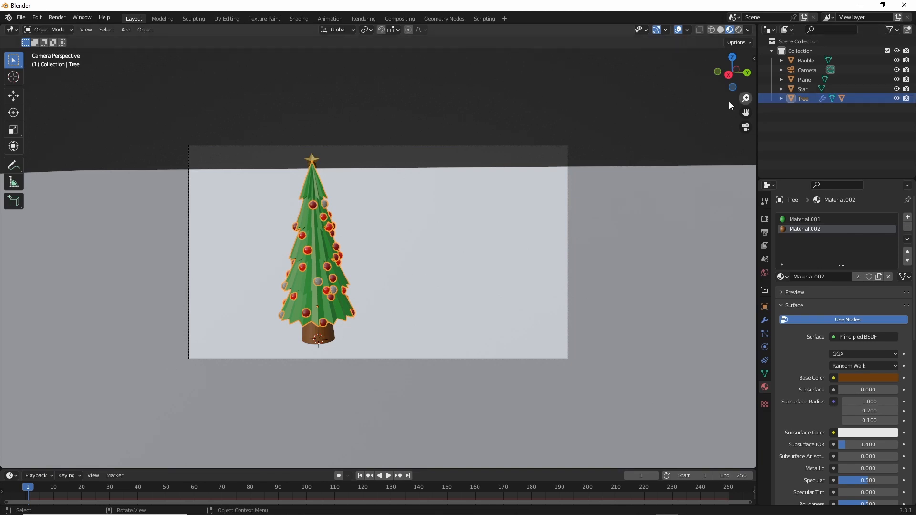
click(314, 161)
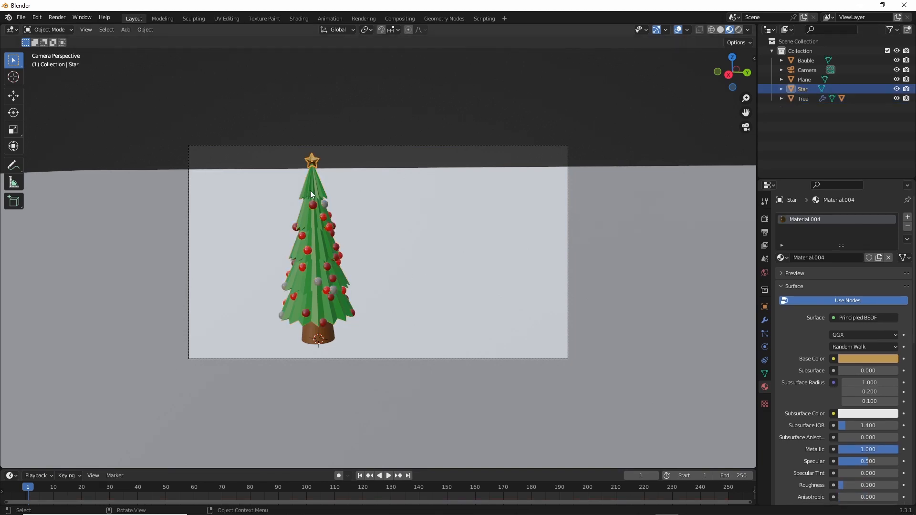
shift+click(310, 190)
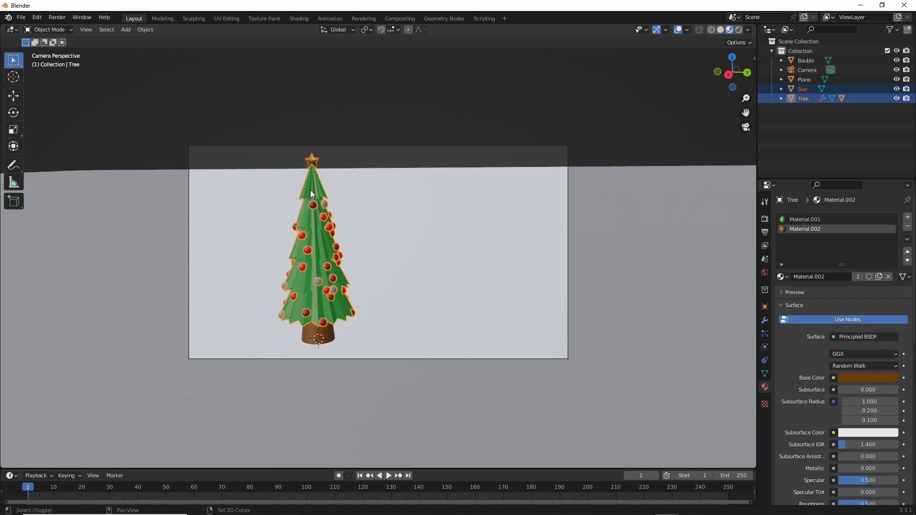
key(ctrl+p)
click(444, 214)
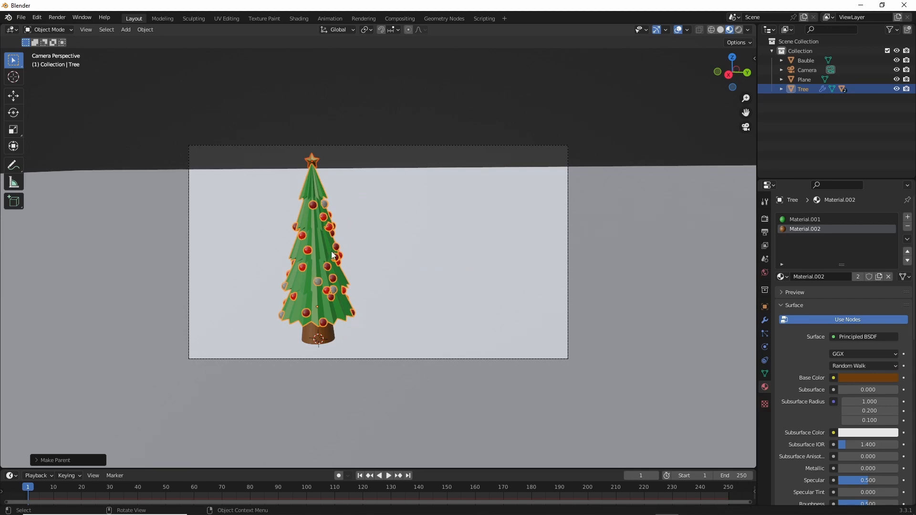
Step: Move the tree with its trunk and star about 1.3 m in the negative Y direction
click(320, 242)
key(g)
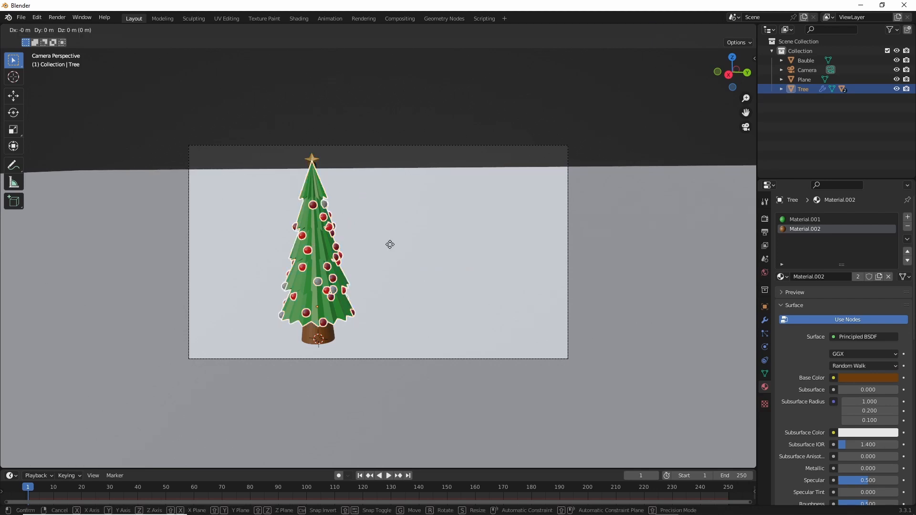
key(y)
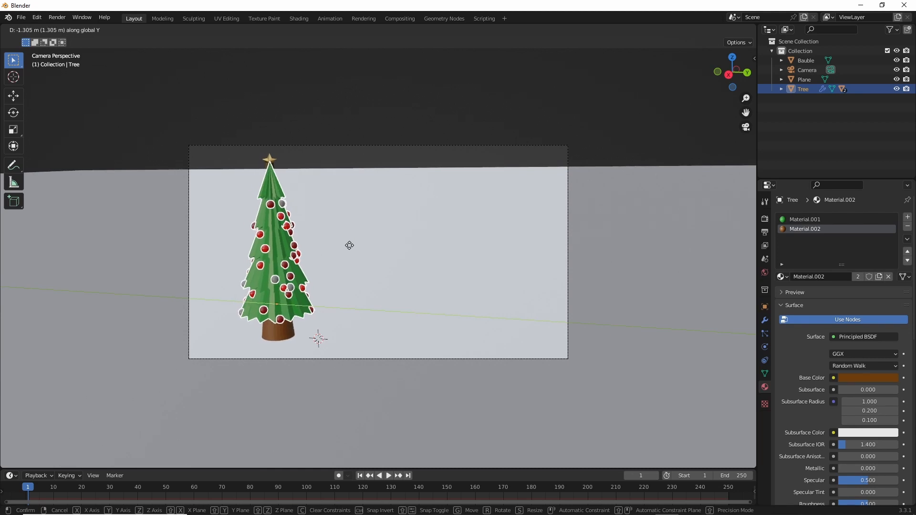
click(344, 245)
Step: Frame the tree left of centre with more sky above the star and align the camera to that view
mouse_move(393, 242)
middle_down()
mouse_move(432, 237)
mouse_move(397, 239)
middle_up()
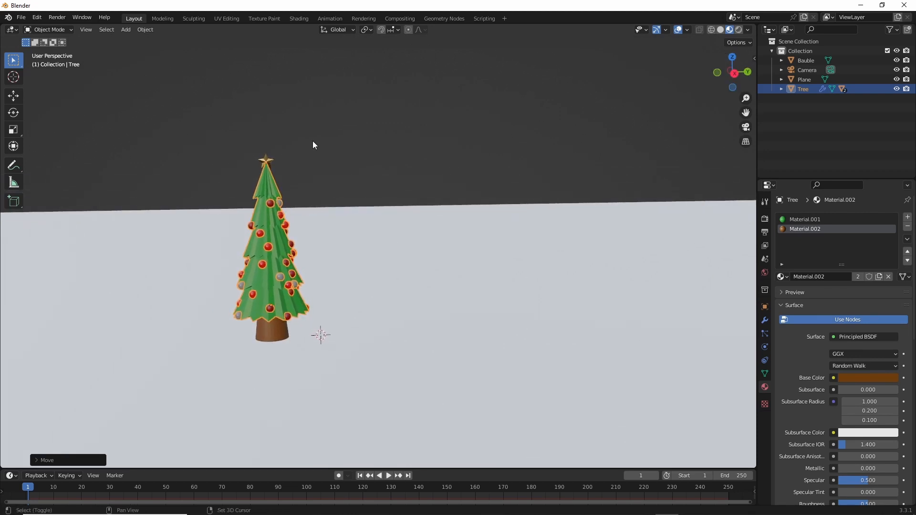
shift+middle_drag(313, 142, 339, 147)
middle_drag(362, 207, 351, 208)
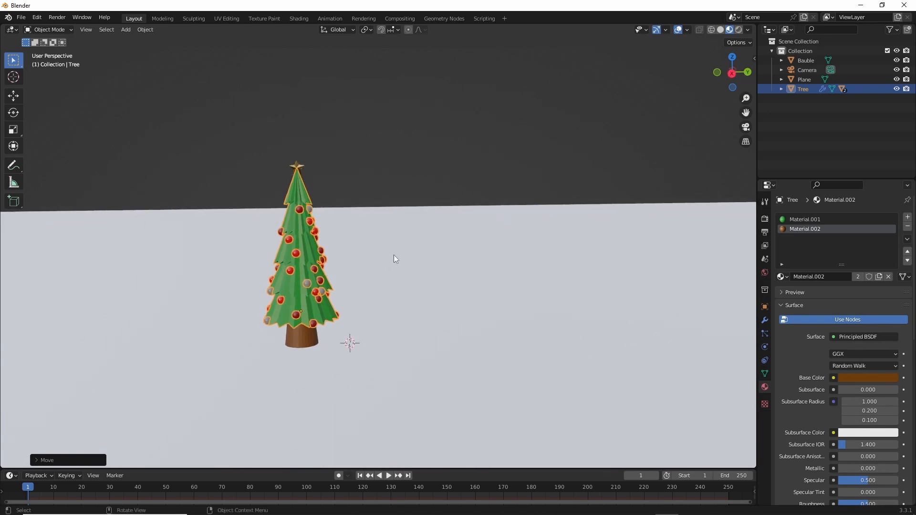
middle_drag(397, 252, 402, 254)
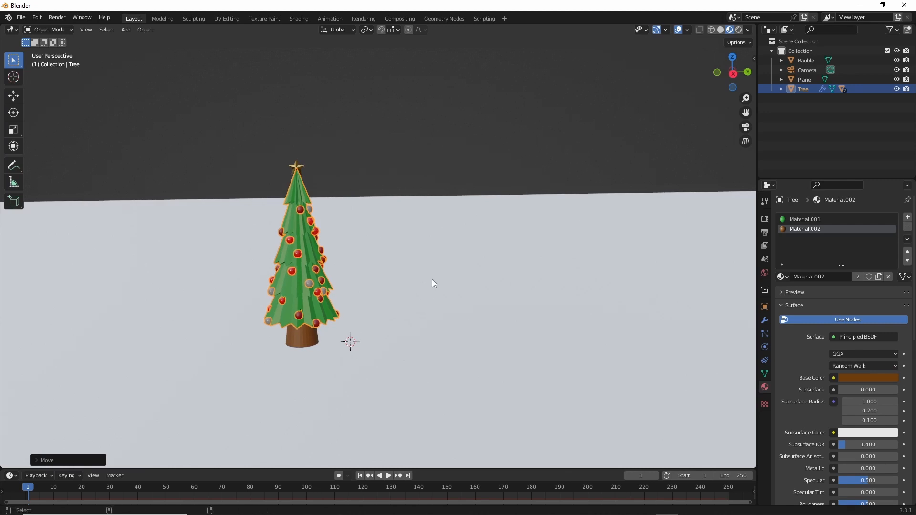
key(ctrl+alt+KP_0)
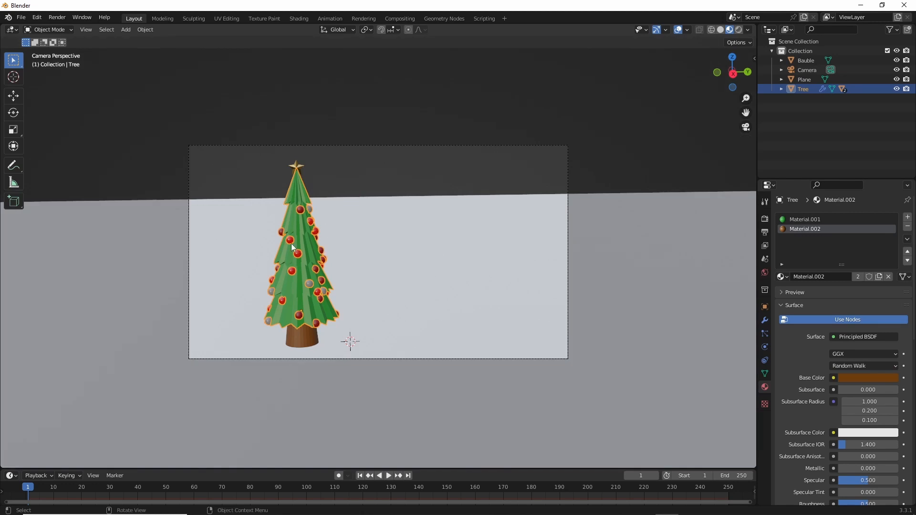
Step: Move the tree about 1.22 m in the negative Y direction, closer to the left edge of the camera frame
key(g)
key(y)
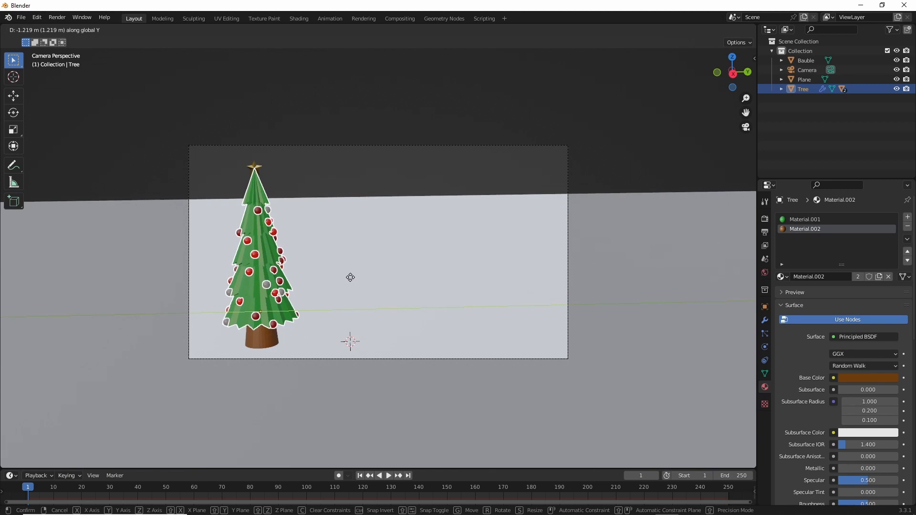
click(350, 277)
Step: Rotate the star on the treetop about -7.65° around the global Z axis
click(256, 169)
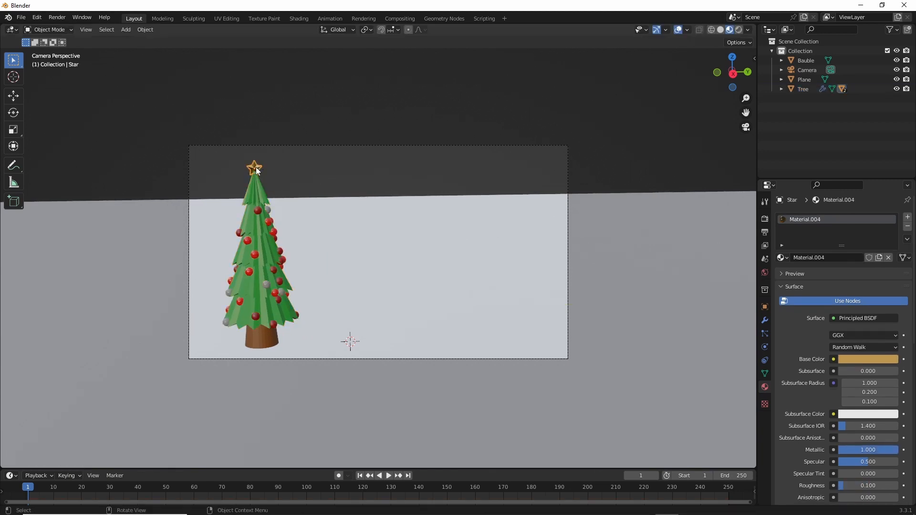
key(r)
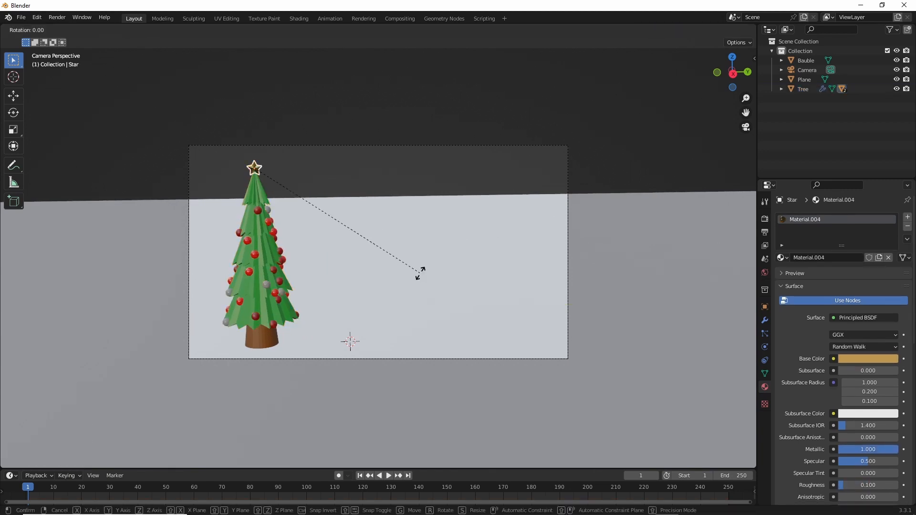
key(z)
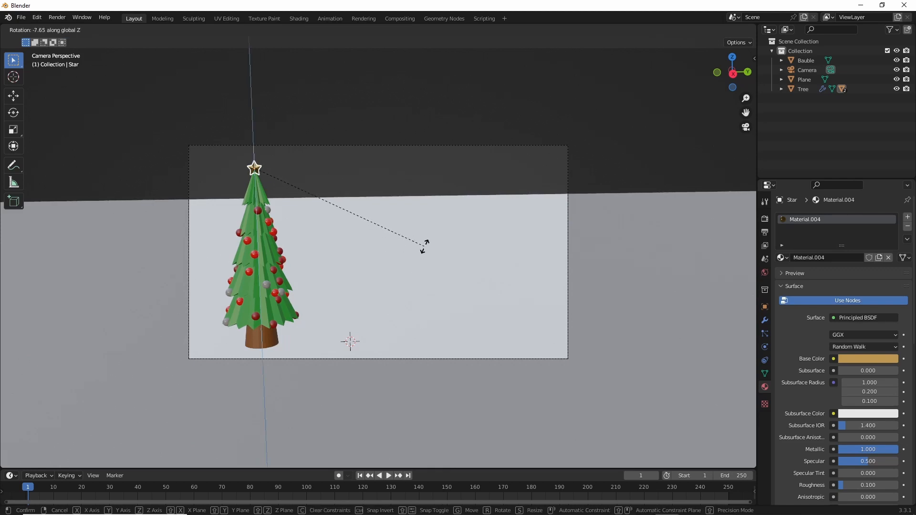
click(424, 246)
Step: Duplicate the tree, star and trunk within the ground plane, offset about -3.17 m in X and 6.98 m in Y
click(267, 255)
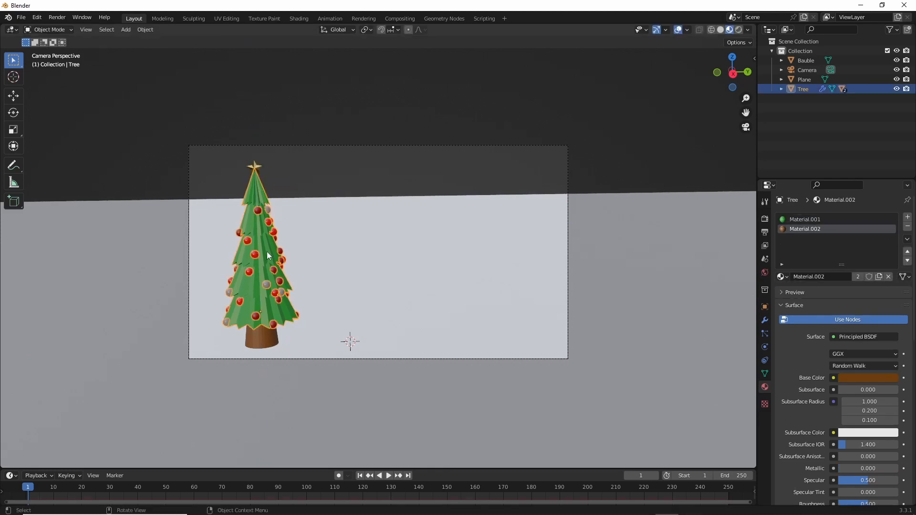
shift+click(254, 168)
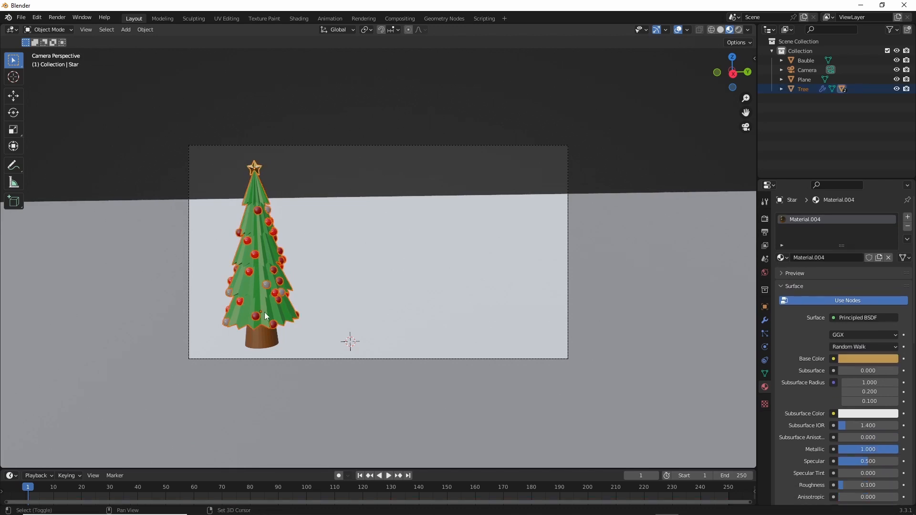
shift+click(266, 340)
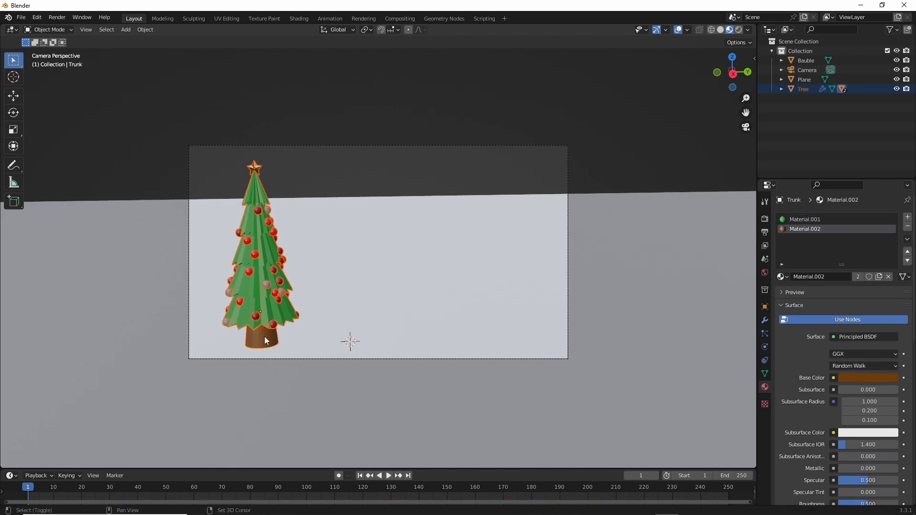
shift+click(262, 281)
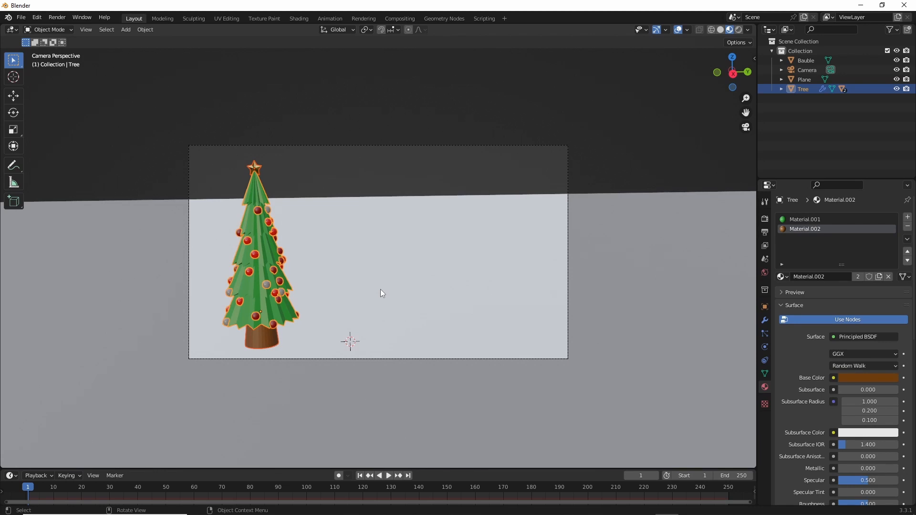
key(shift+d)
key(shift+z)
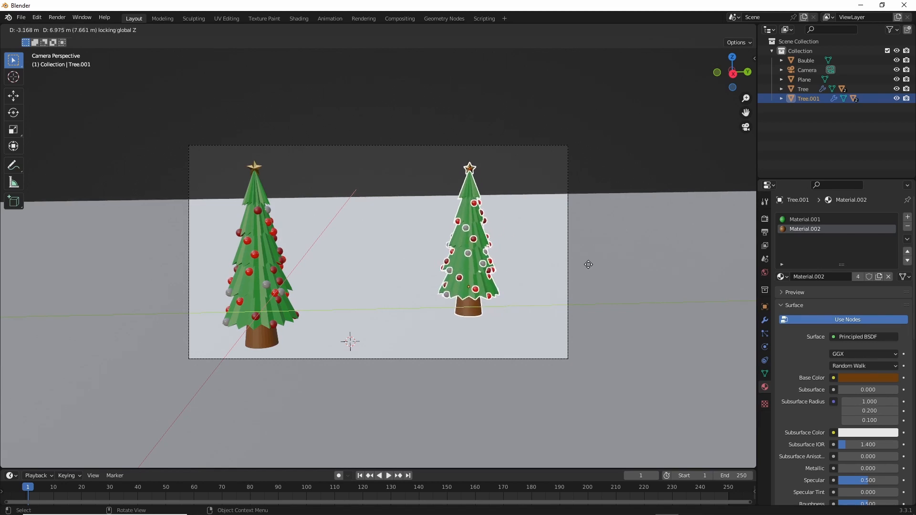
click(589, 265)
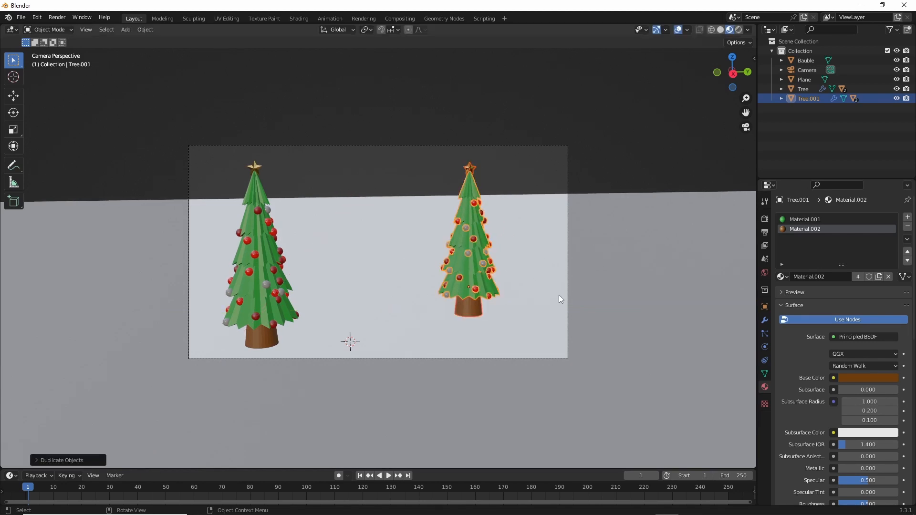
Step: Duplicate the tree twice at ground level: about 0.72 m X, -6.29 m Y behind the original, and about -1.5 m X, 5.17 m Y from there
key(shift+d)
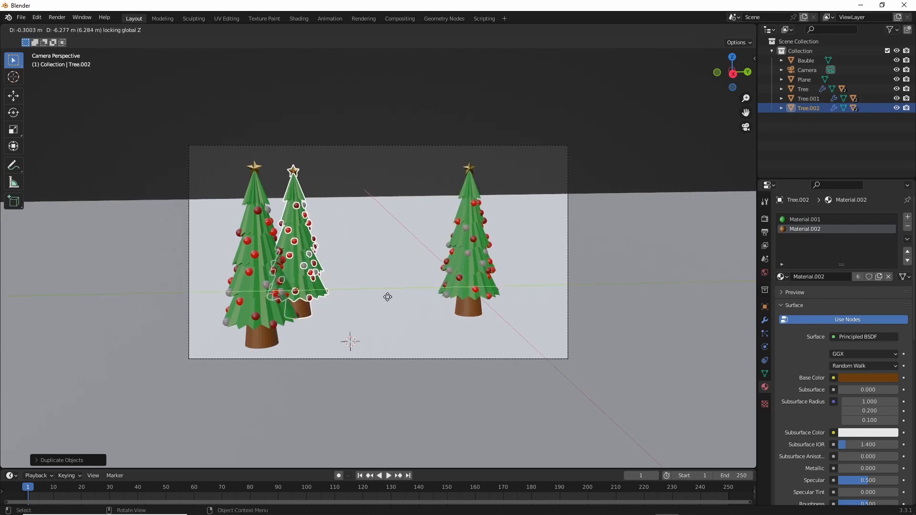
key(shift+z)
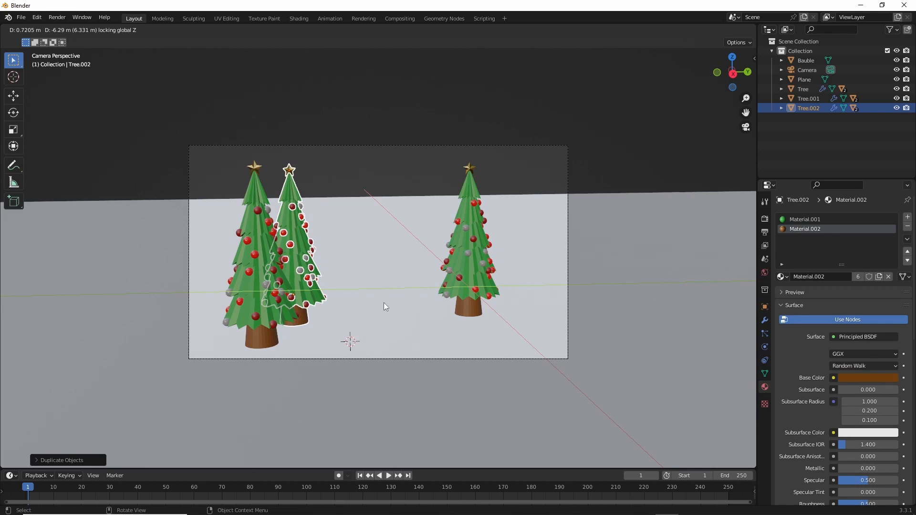
click(421, 296)
key(shift+d)
key(shift+z)
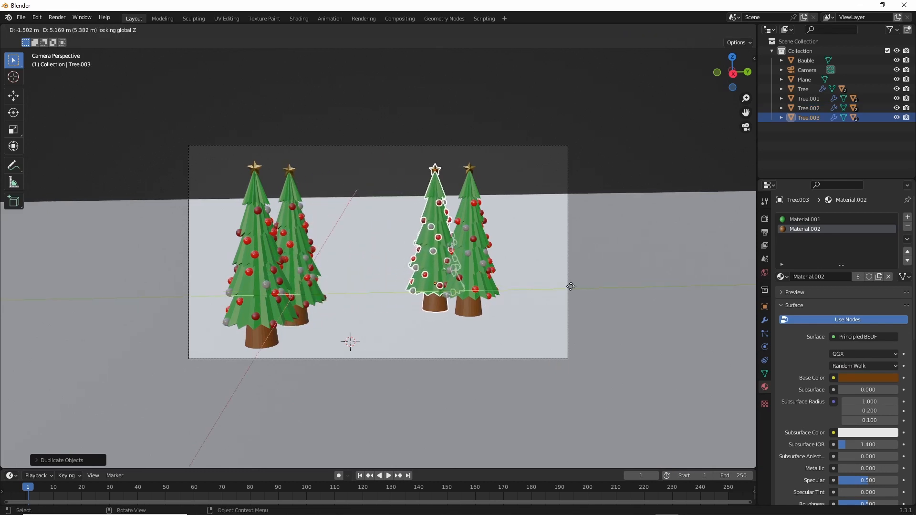
click(568, 286)
Step: Add two ground-level copies: one about -2.13 m X, -4.77 m Y at the back of the left group, another at the front of the right group
key(shift+d)
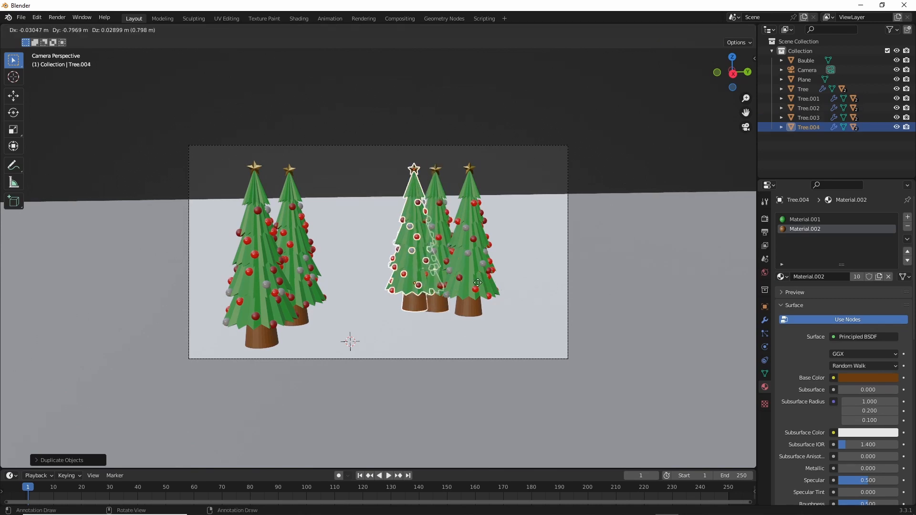
key(shift+z)
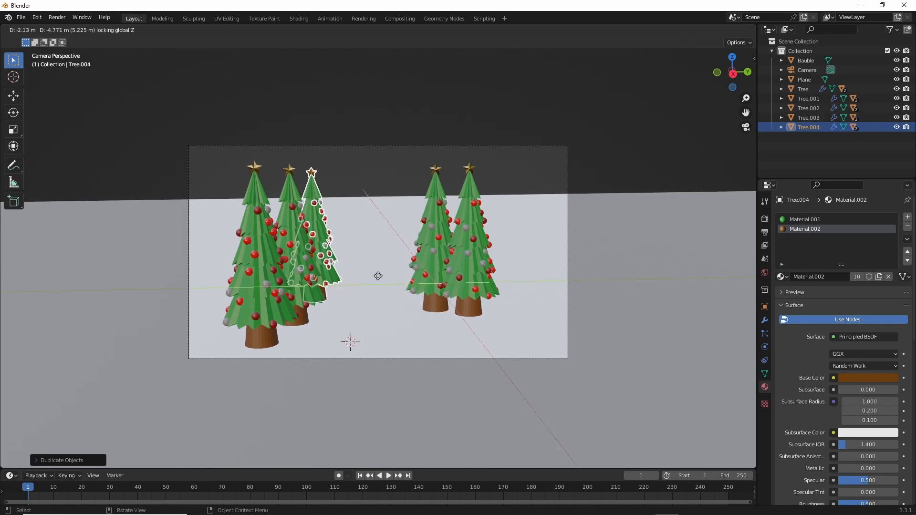
click(375, 276)
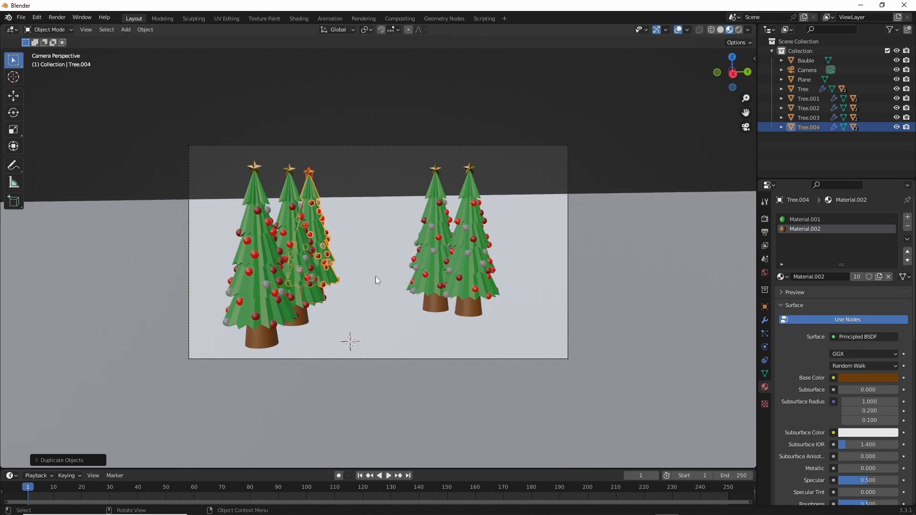
key(shift+d)
key(shift+z)
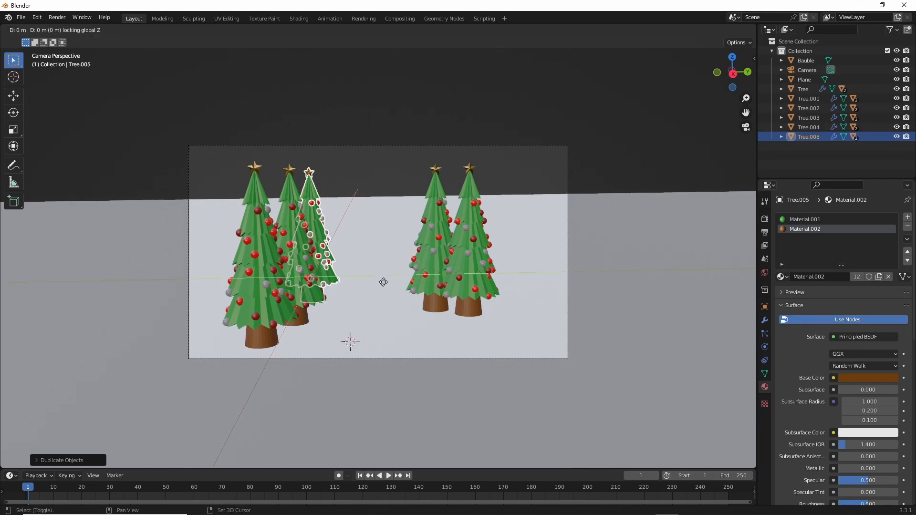
click(575, 313)
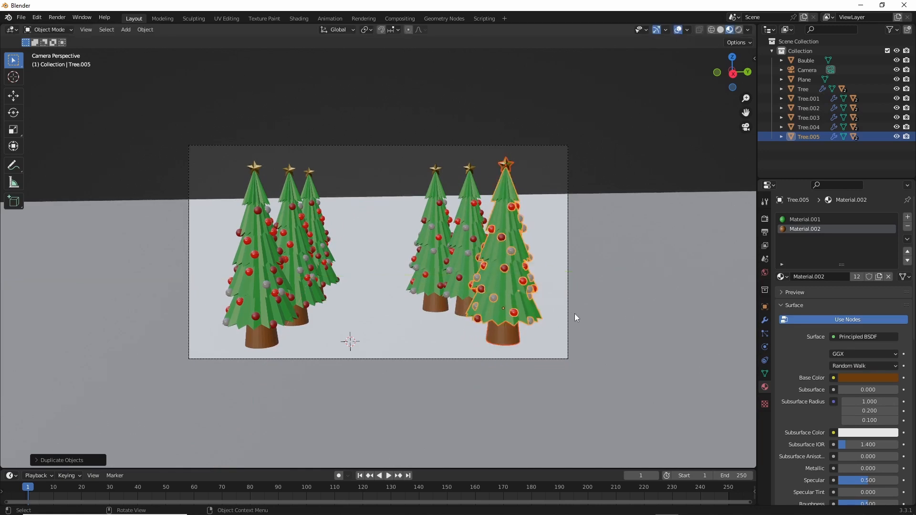
Step: Duplicate the front tree of the right group about 5 m in X and -0.25 m in Y, and delete the new copy's trunk
key(shift+d)
key(shift+z)
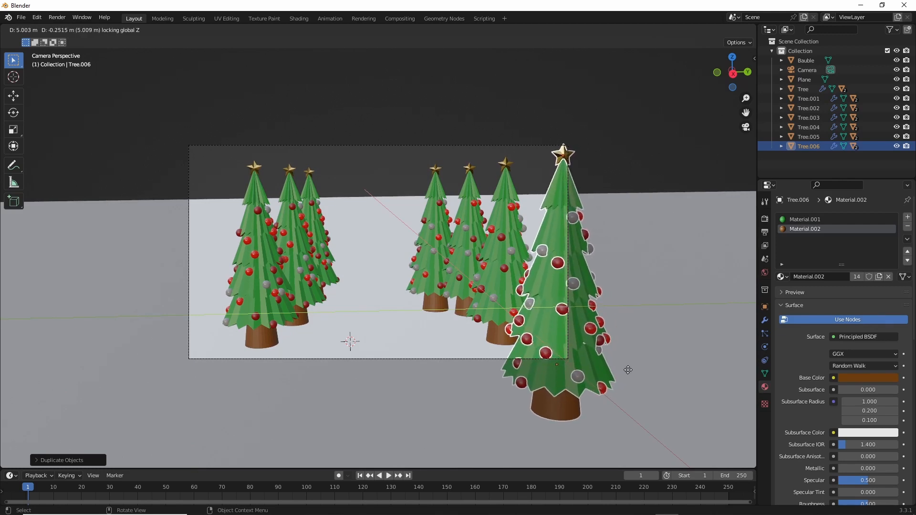
click(630, 372)
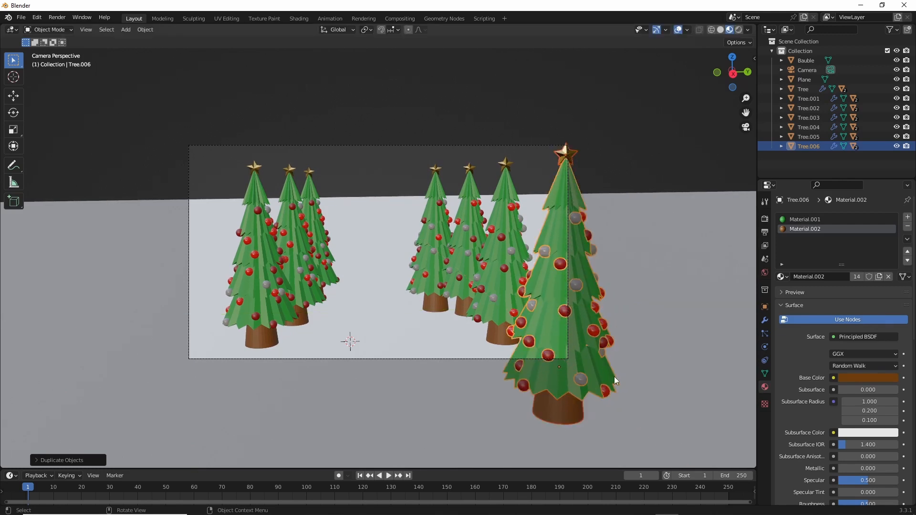
click(556, 410)
key(Delete)
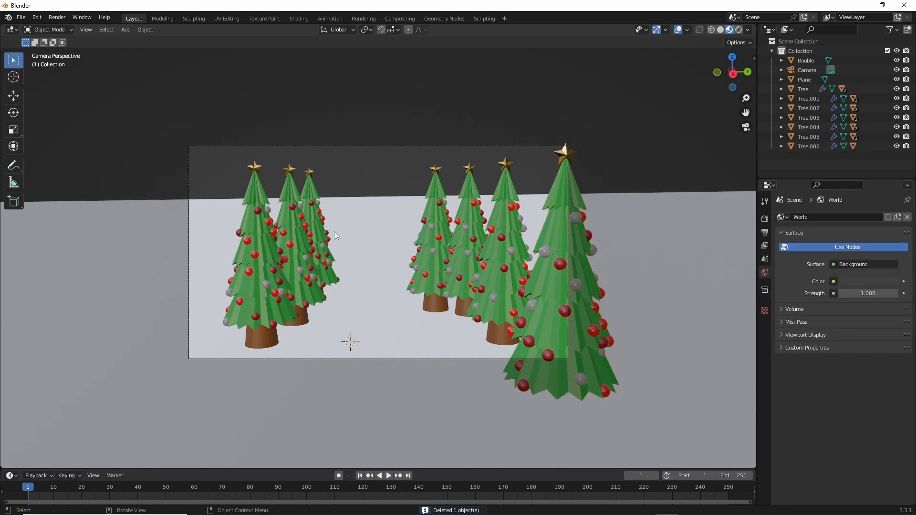
Step: Duplicate the original left tree with its trunk and star into the central gap, about -8.98 m in X and 3.31 m in Y
click(259, 340)
shift+click(255, 166)
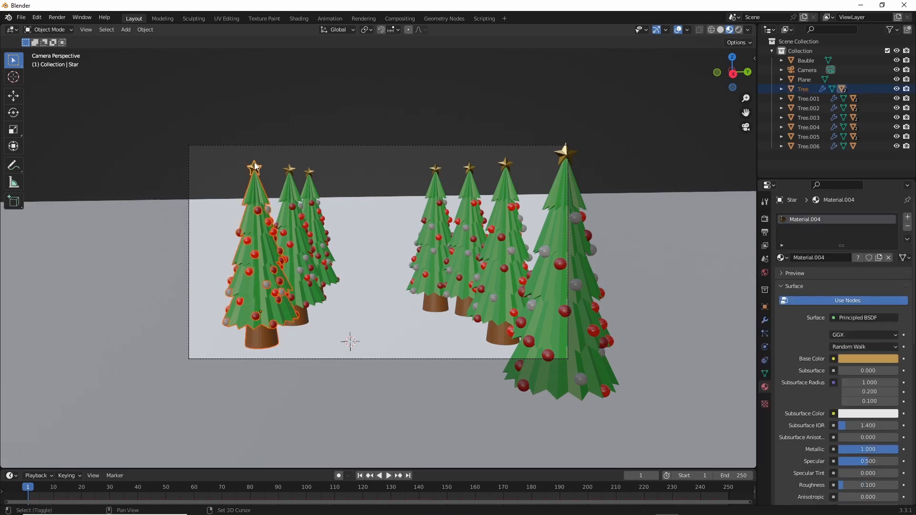
key(shift+d)
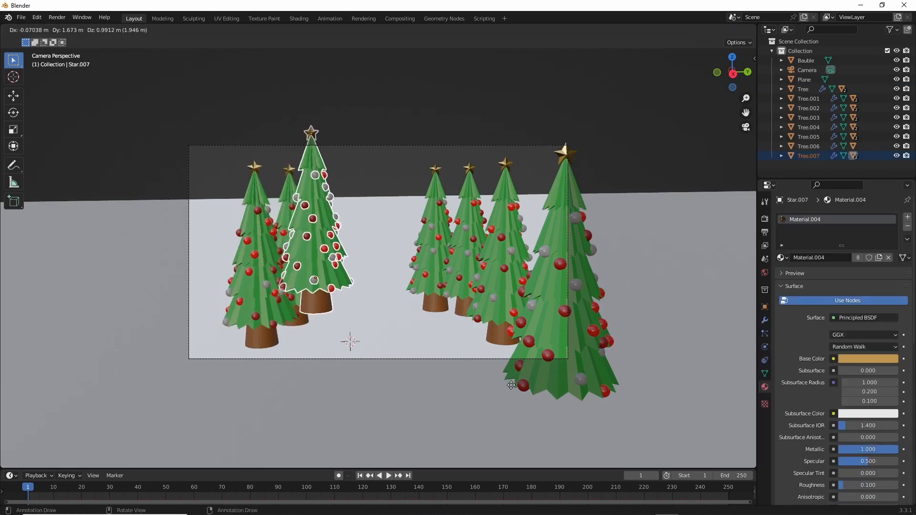
key(shift+z)
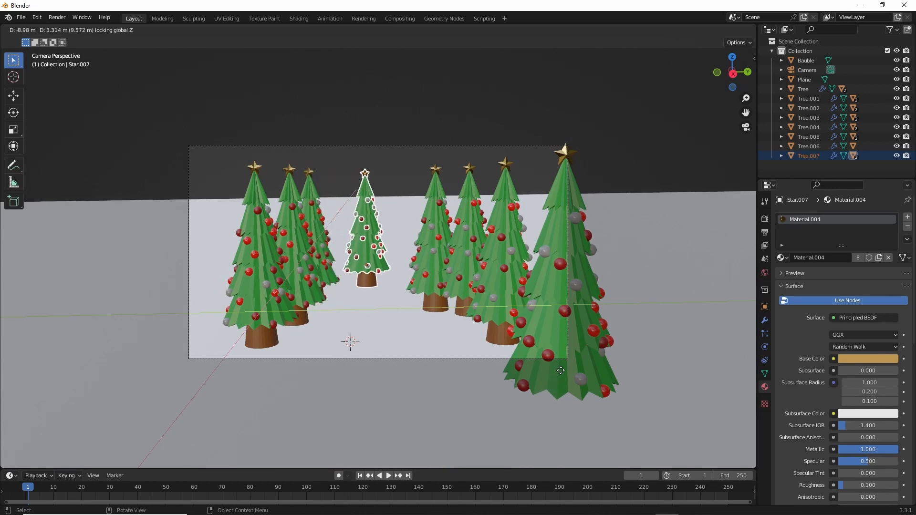
click(560, 370)
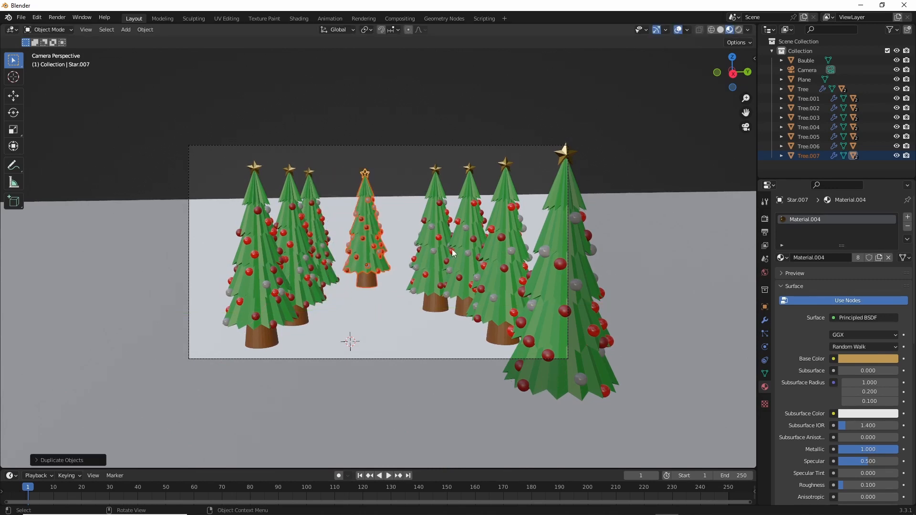
Step: Scale the new central tree up until it towers over the surrounding trees, and try raising it along Z
key(s)
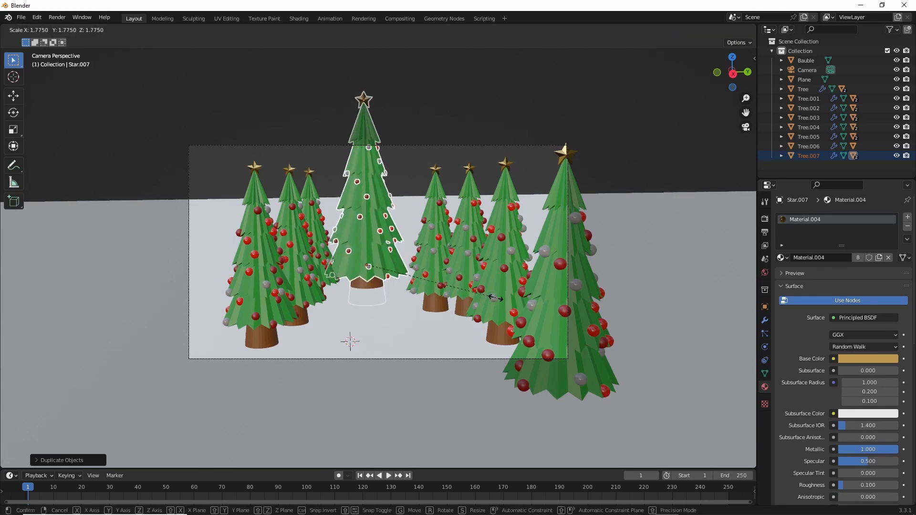
click(608, 310)
key(g)
key(z)
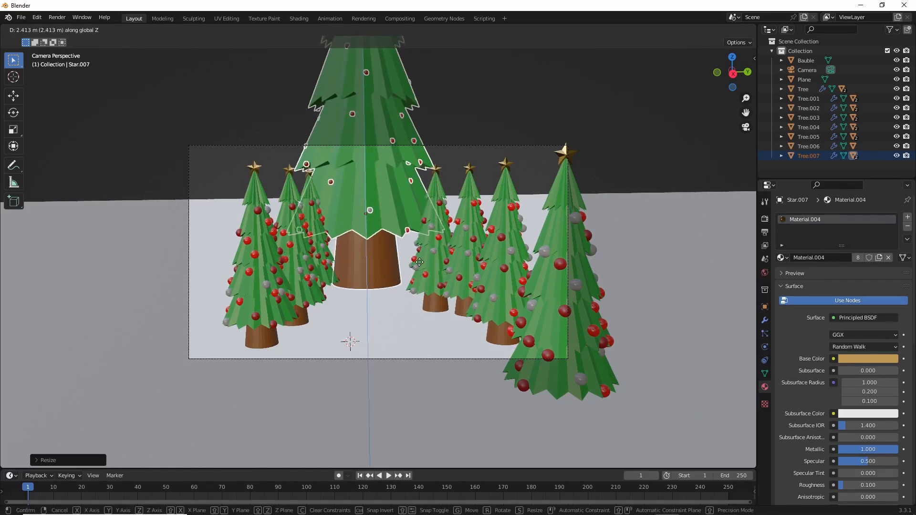
click(419, 224)
Step: Set snapping to Face Project and raise the enlarged central tree about 2.19 m along Z to stand on the ground
click(391, 29)
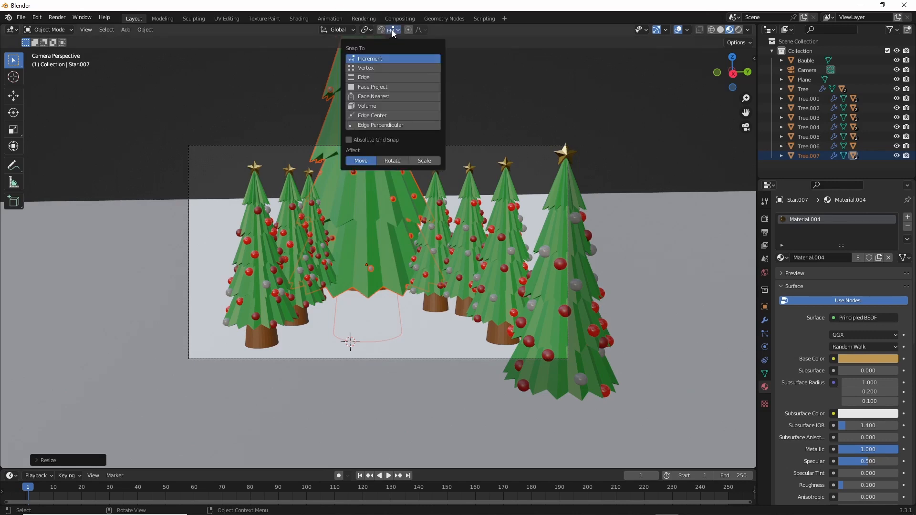
click(373, 88)
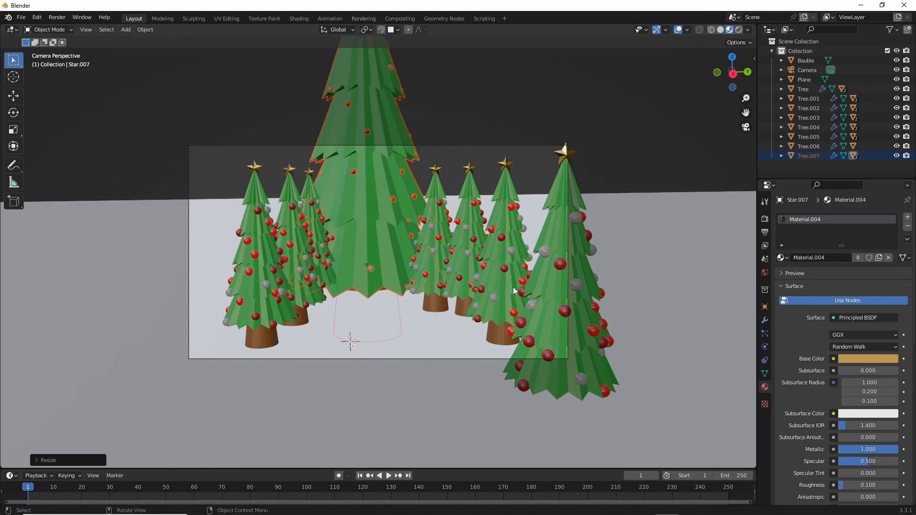
key(g)
key(z)
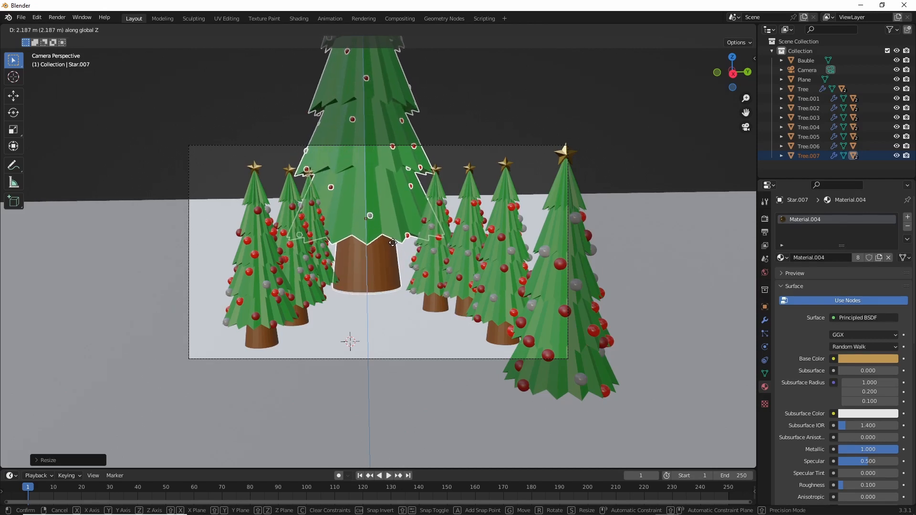
right_click(412, 246)
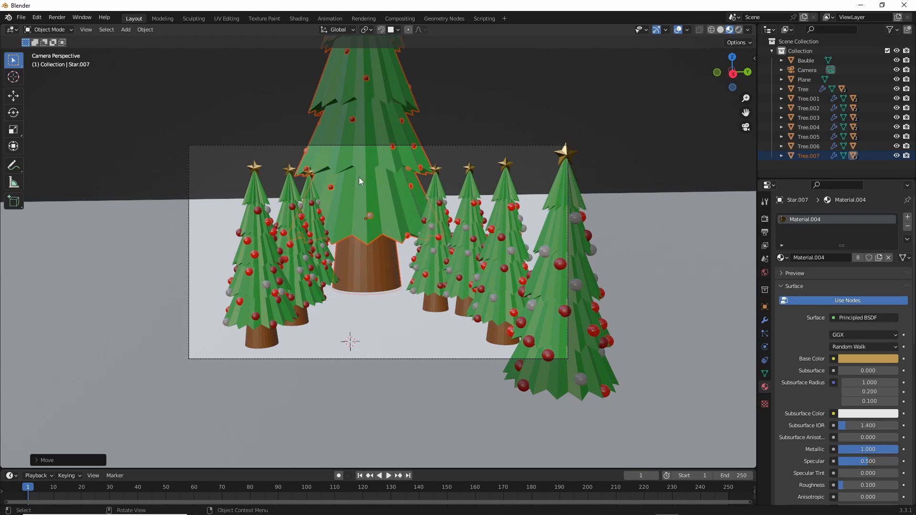
Step: Give the large central tree its own copy of the bauble particle settings and set the render scale to 0.070
click(372, 183)
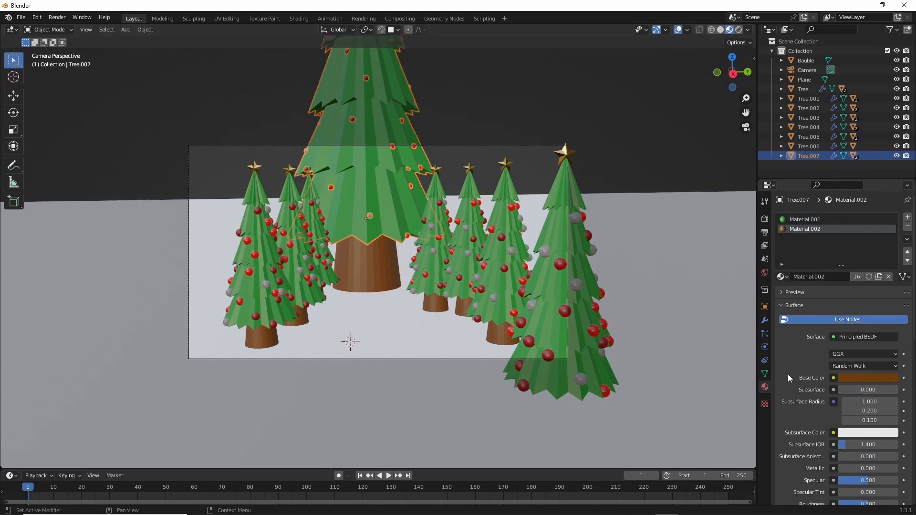
click(764, 320)
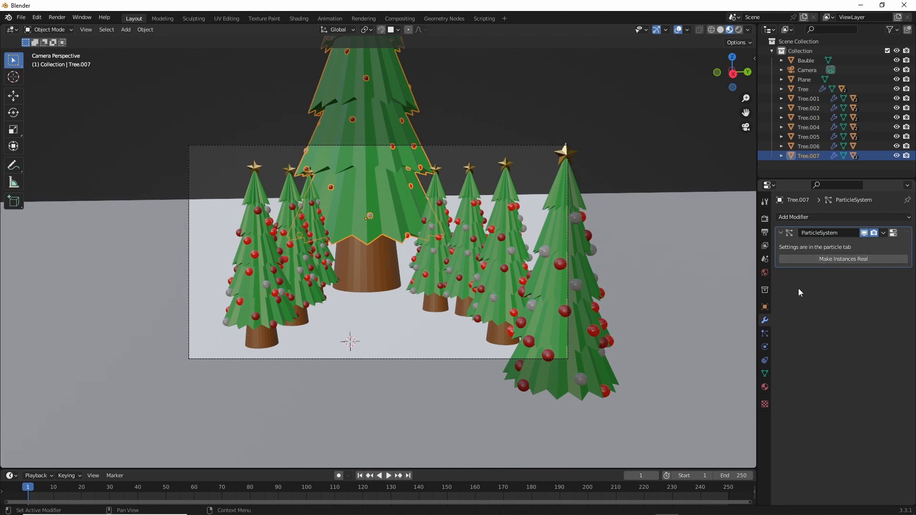
click(765, 334)
scroll(831, 321, down, 3)
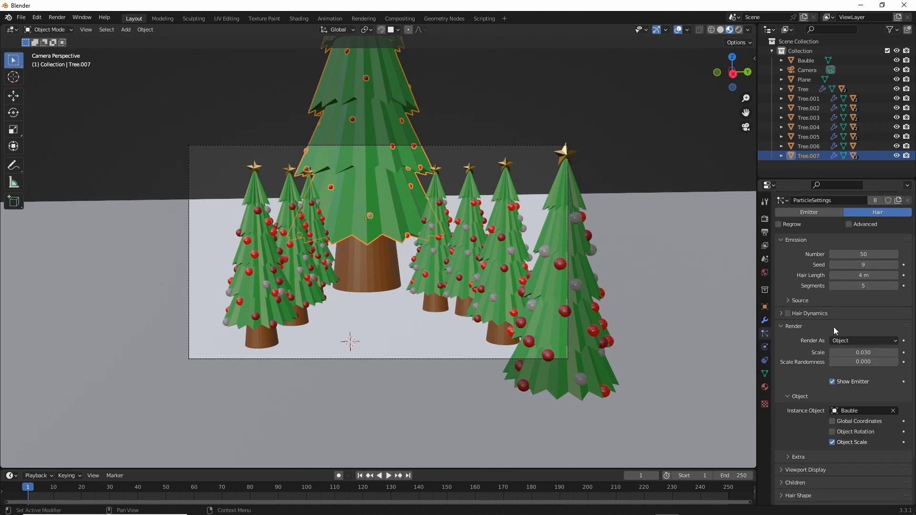
mouse_move(847, 350)
mouse_down()
mouse_move(859, 350)
mouse_move(844, 351)
mouse_up()
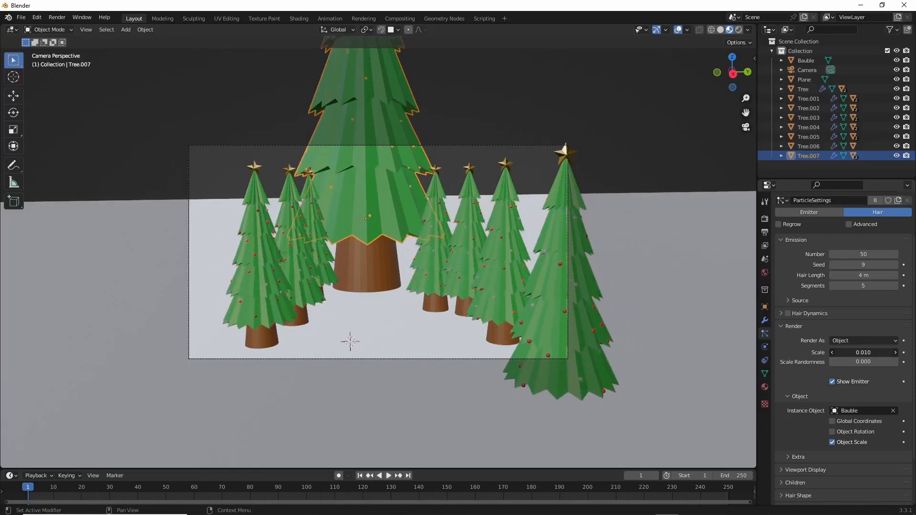
key(ctrl+z)
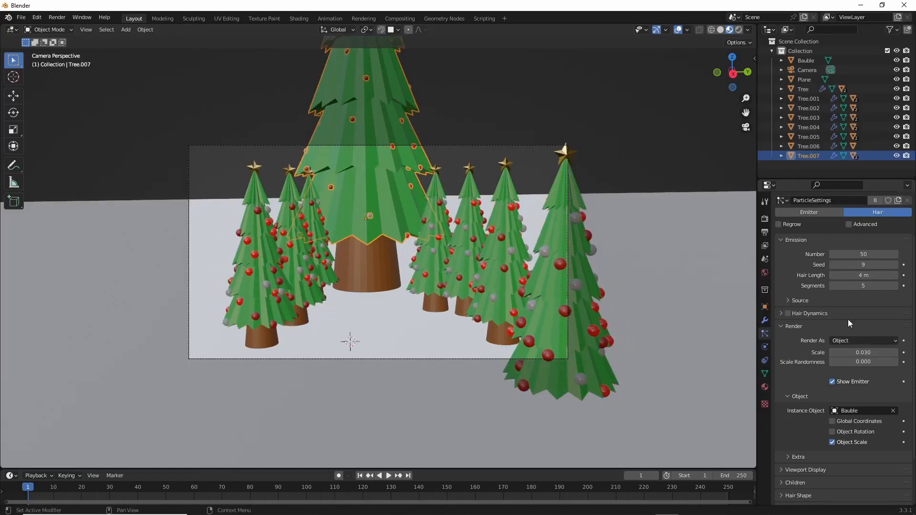
scroll(858, 305, up, 3)
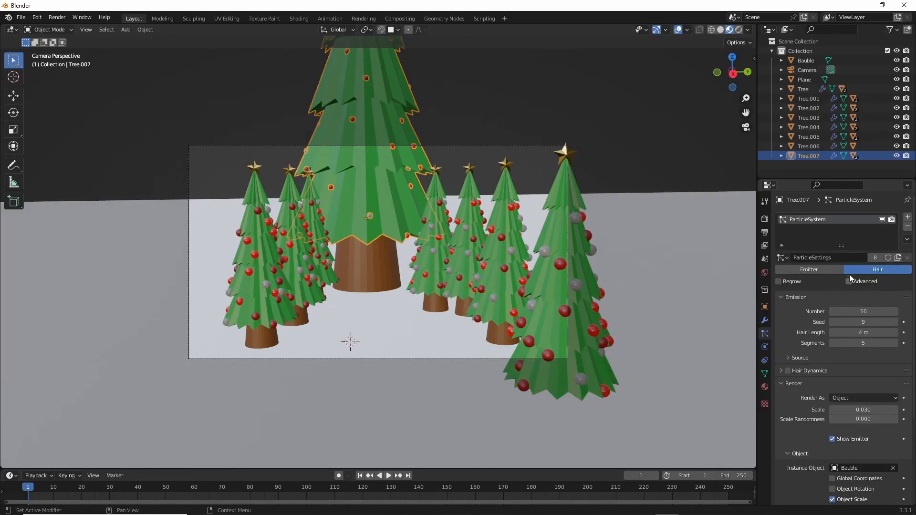
click(878, 258)
scroll(848, 384, down, 6)
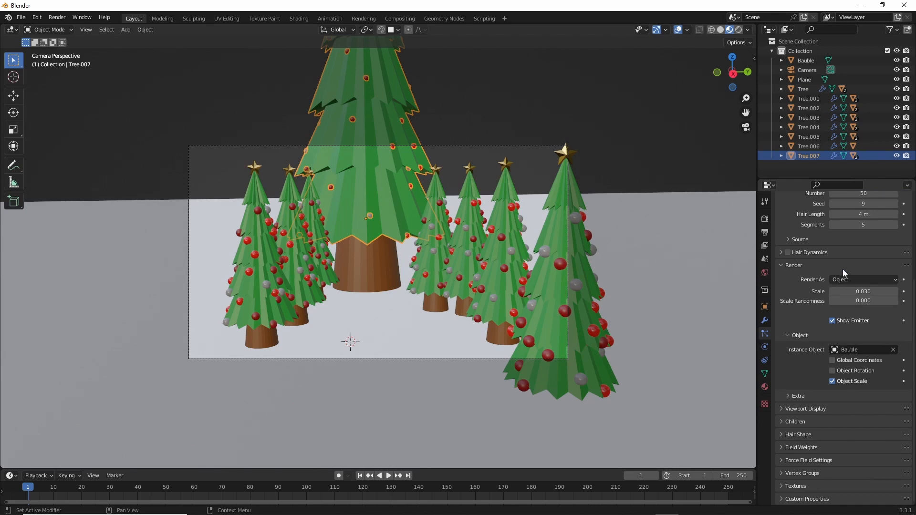
drag(844, 290, 855, 291)
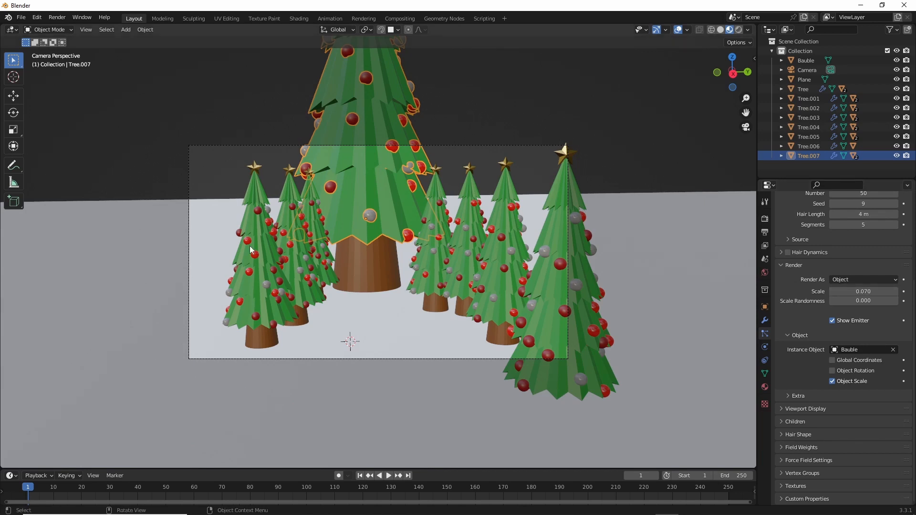
key(ctrl+s)
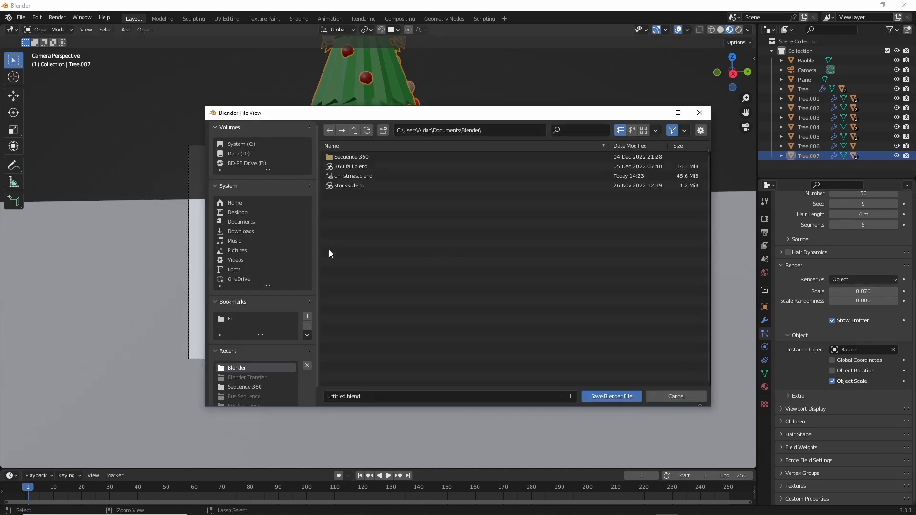
click(676, 396)
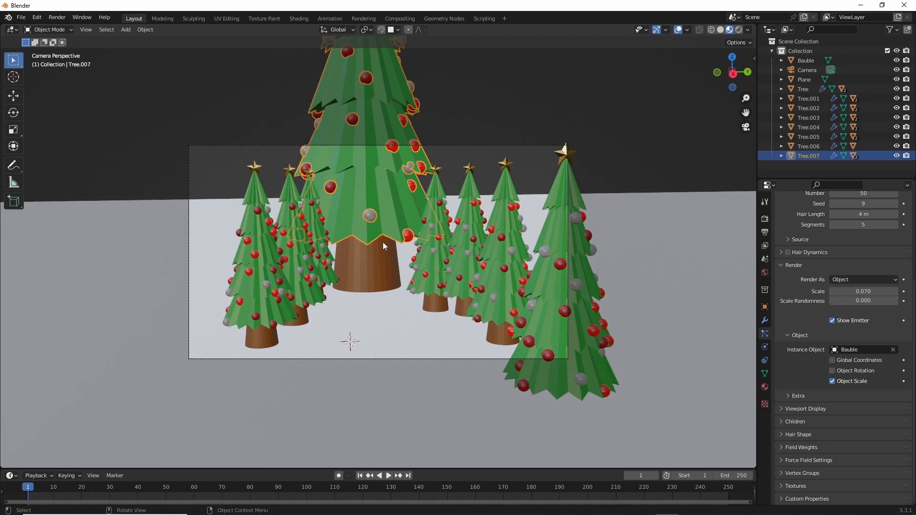
Step: Rotate the rearmost tree of the right group about 225° around Z, and turn the second tree around Z
click(433, 190)
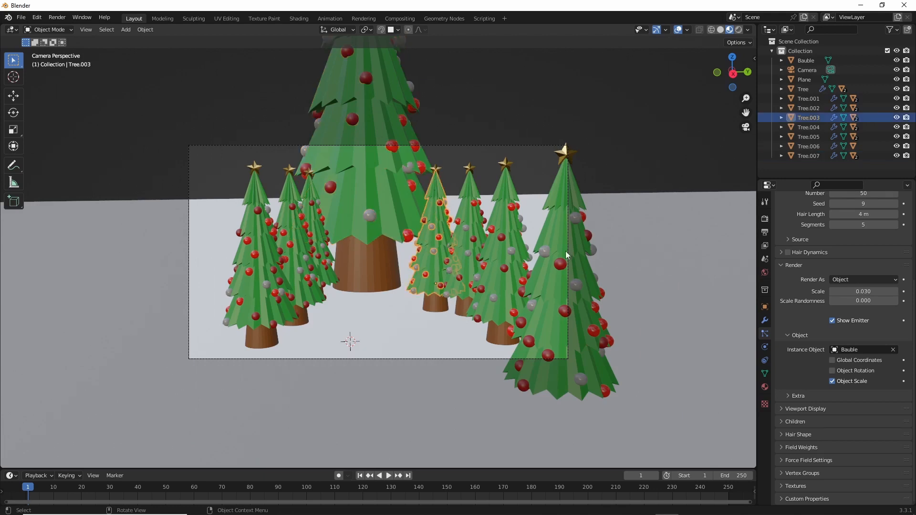
key(r)
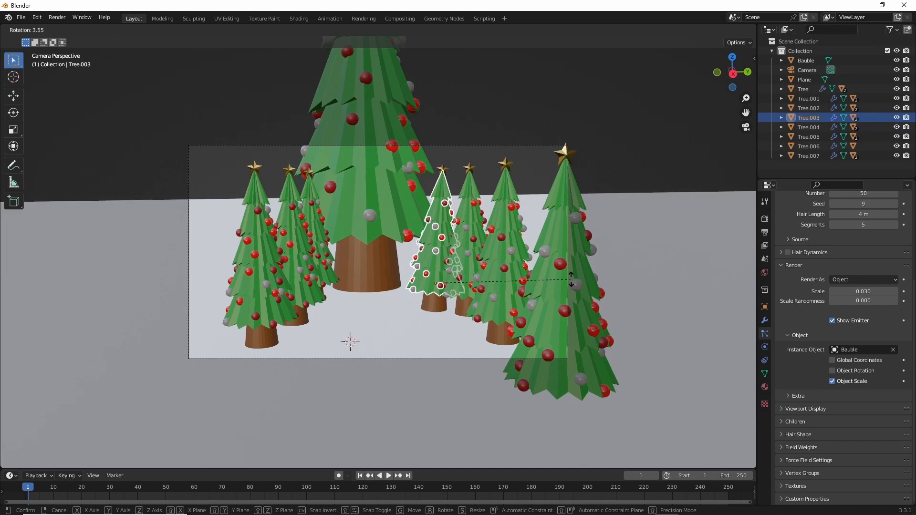
key(z)
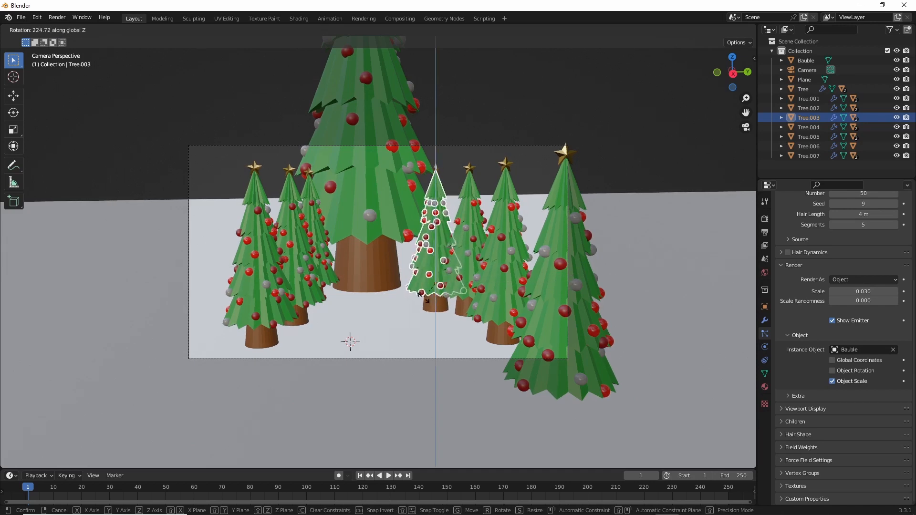
click(437, 291)
click(463, 231)
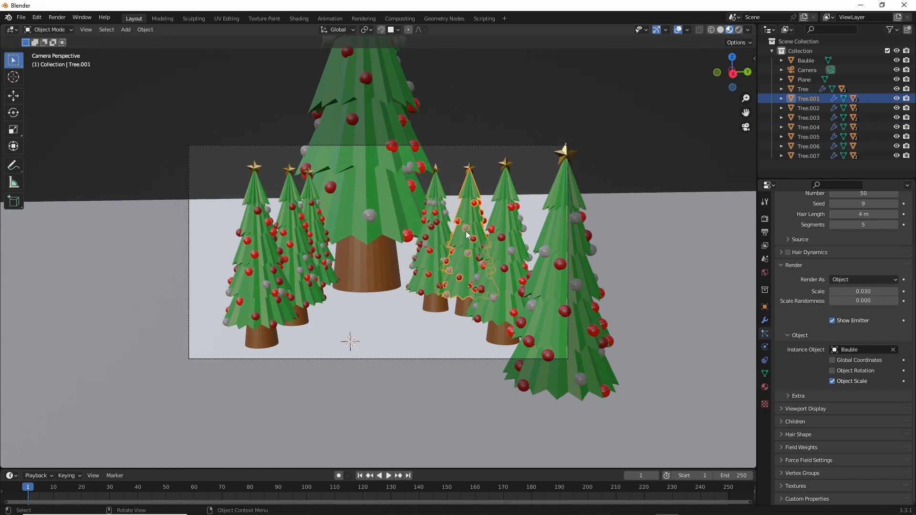
key(r)
key(z)
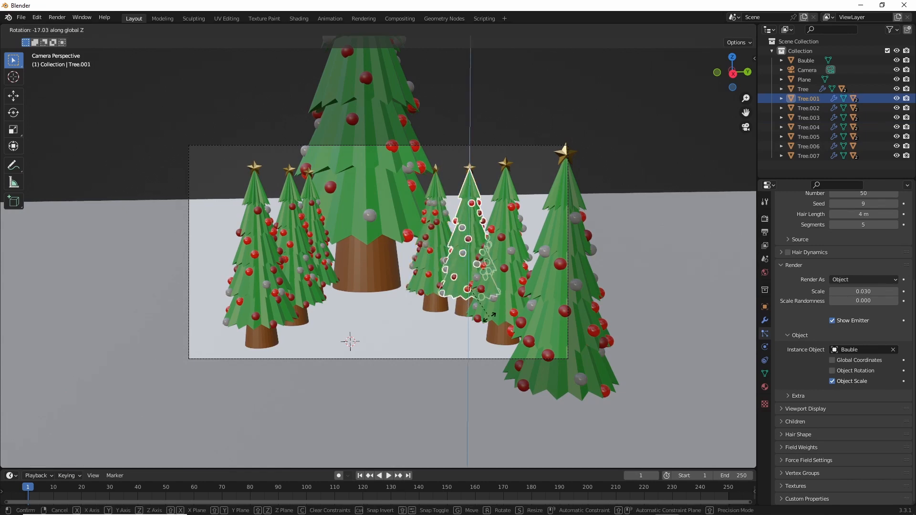
click(518, 328)
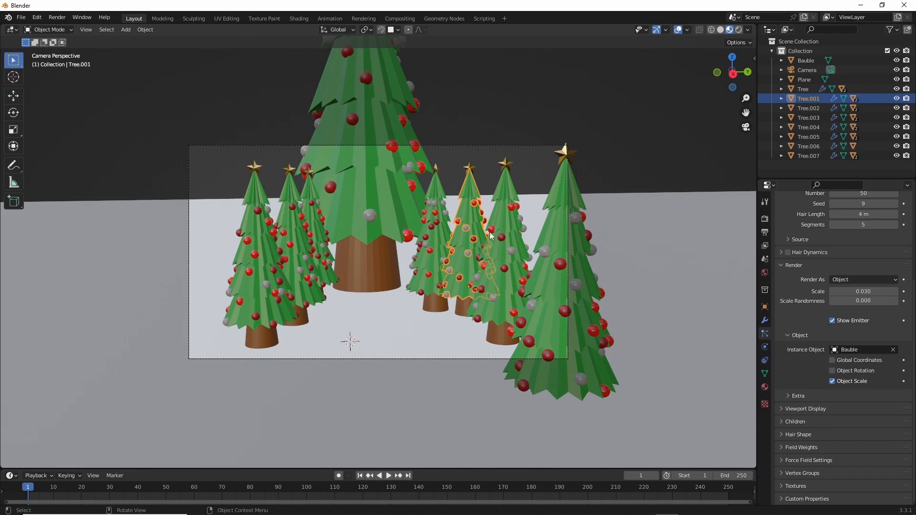
Step: Rotate the right group's third tree around Z, and its large foreground tree about 40° around Z
click(507, 241)
key(r)
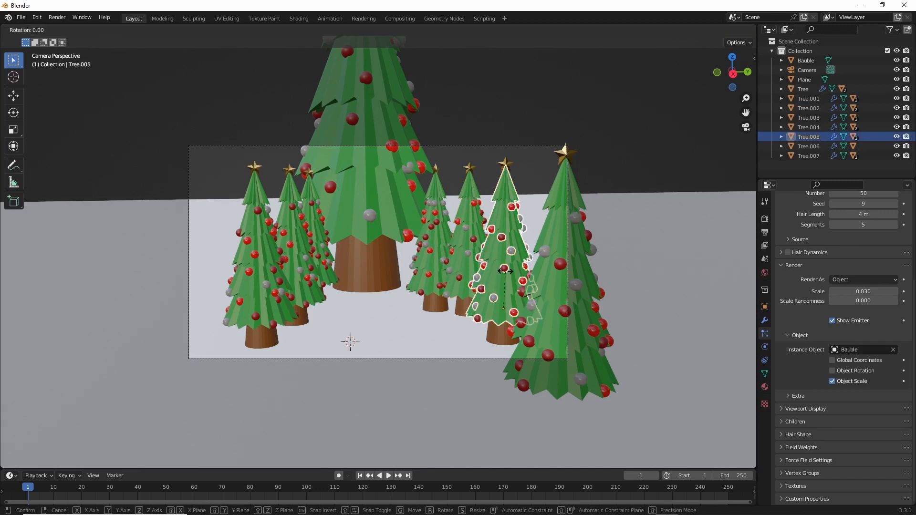
key(z)
click(591, 276)
click(580, 278)
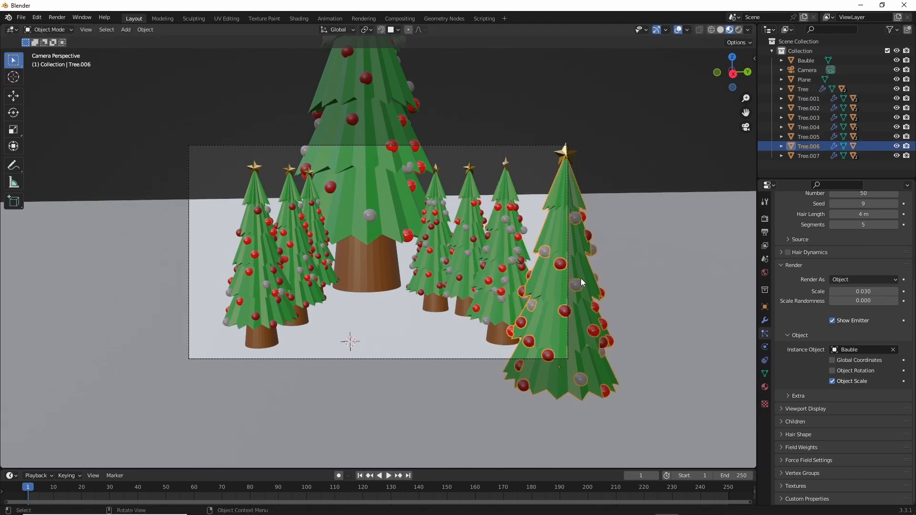
key(r)
key(z)
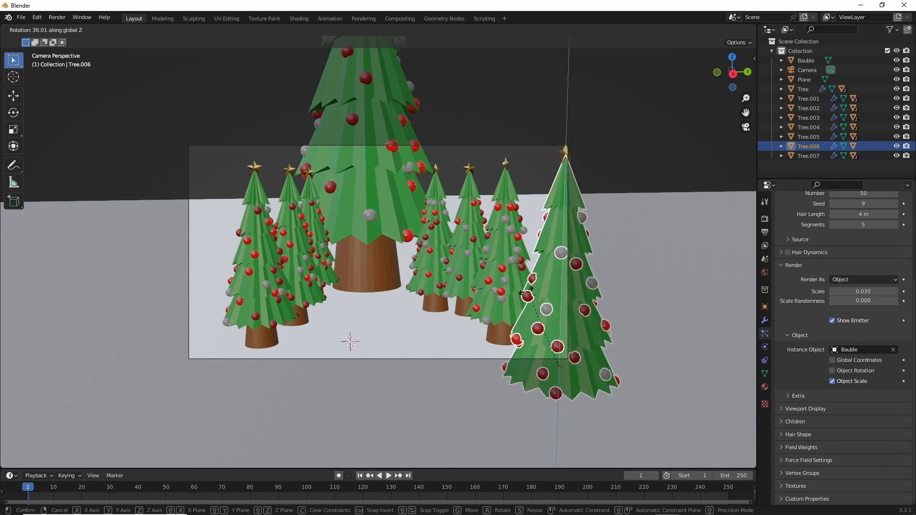
click(520, 296)
Step: Rotate the left group's front tree around Z, and its middle tree about 95° around Z
click(241, 285)
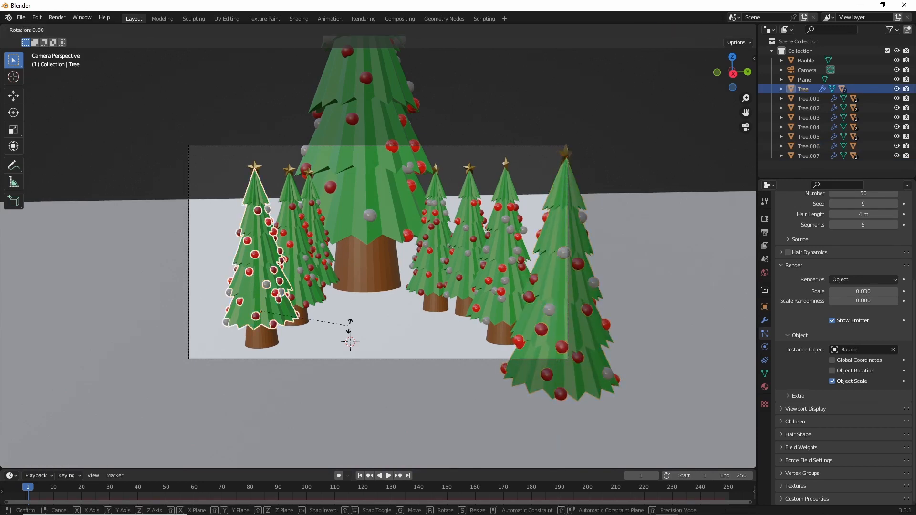
key(r)
key(z)
click(240, 326)
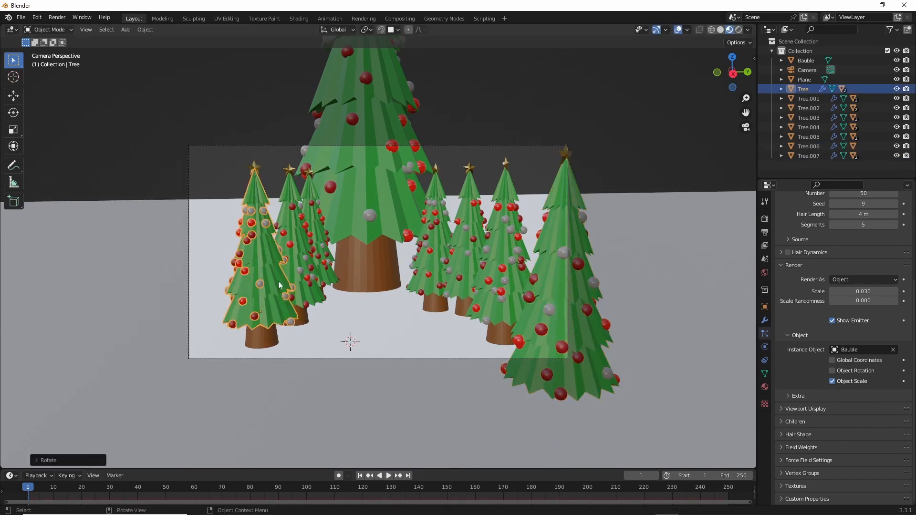
click(300, 250)
key(r)
key(z)
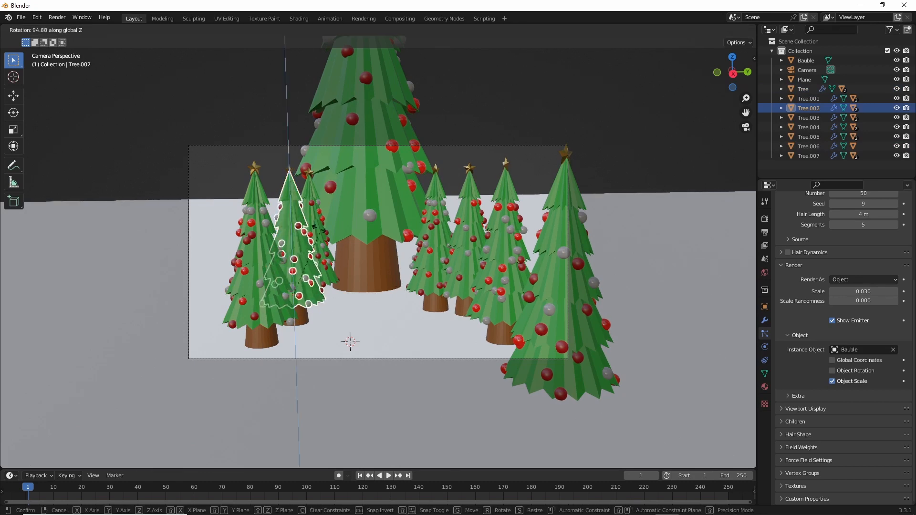
click(317, 230)
Step: Rotate the rearmost tree of the left group around Z, adjusting the angle a second time
click(334, 237)
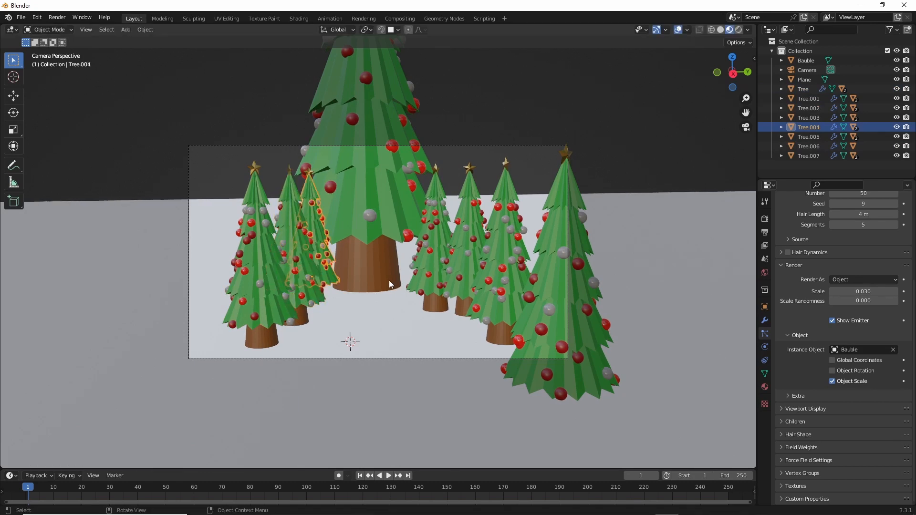
key(r)
key(z)
click(292, 304)
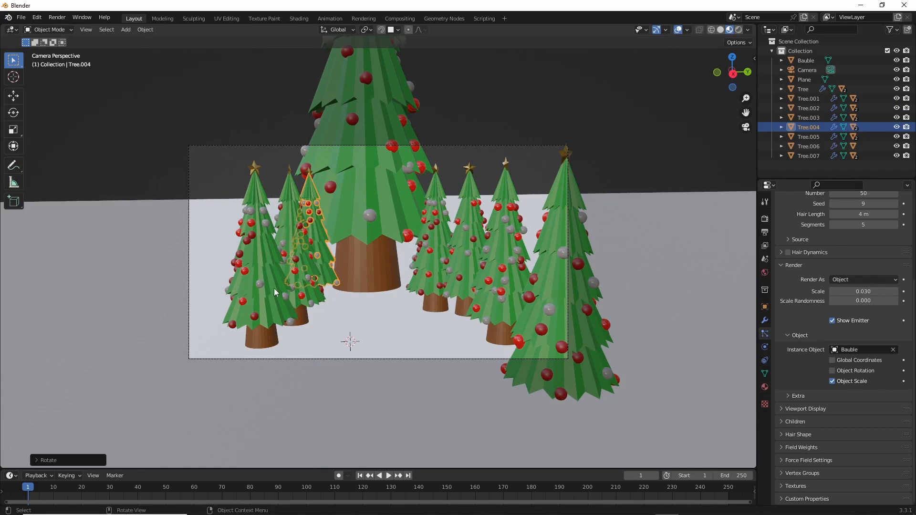
key(r)
key(z)
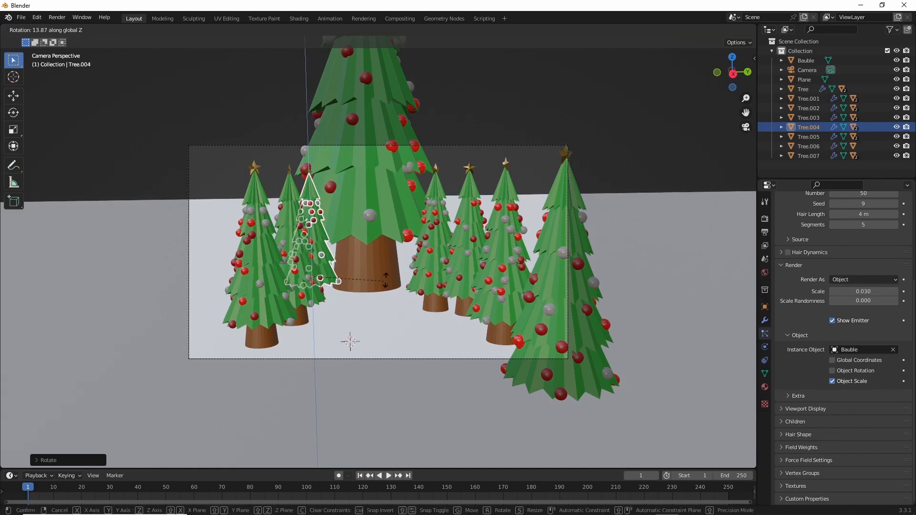
click(310, 220)
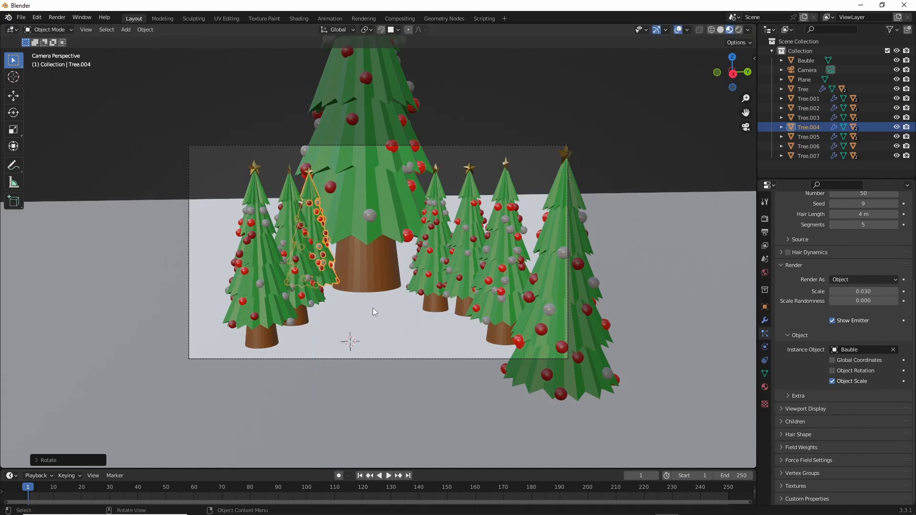
Step: Rotate the star on the left group's middle tree around the global Z axis, adjusting its angle a second time
click(253, 170)
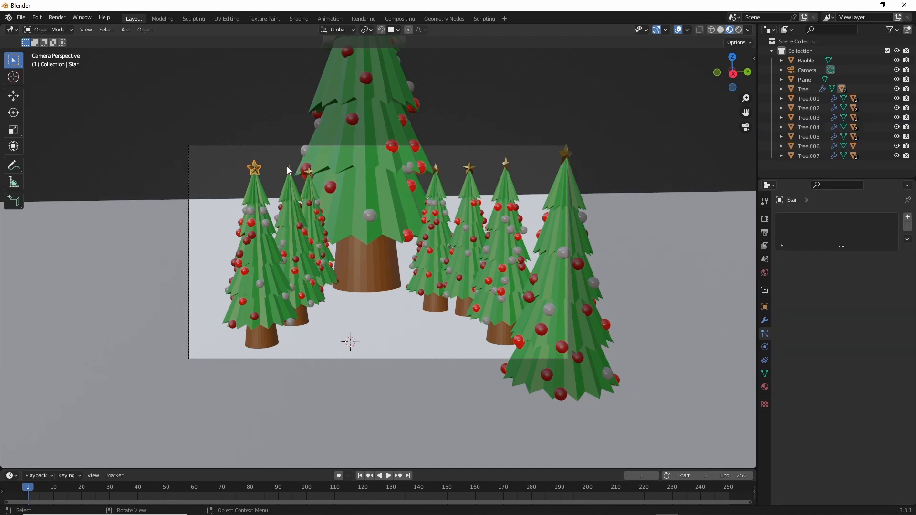
click(292, 172)
key(r)
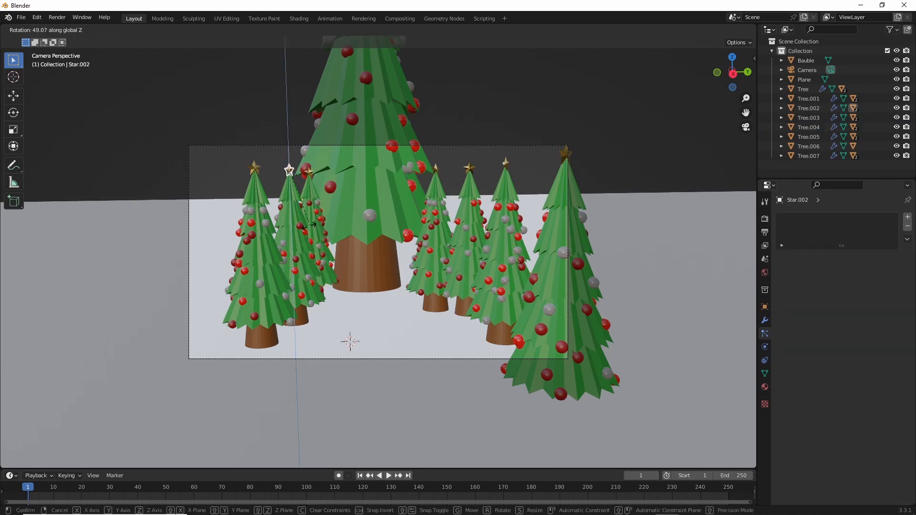
click(307, 230)
key(r)
key(z)
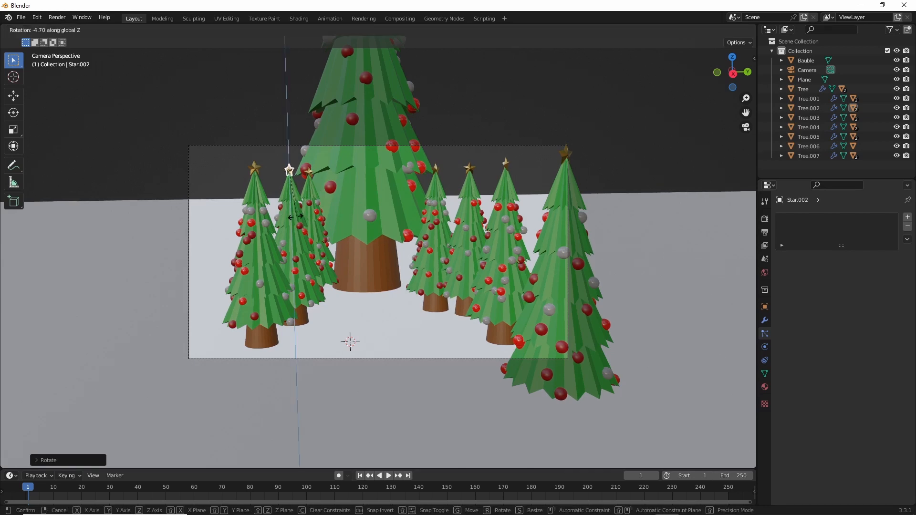
click(278, 222)
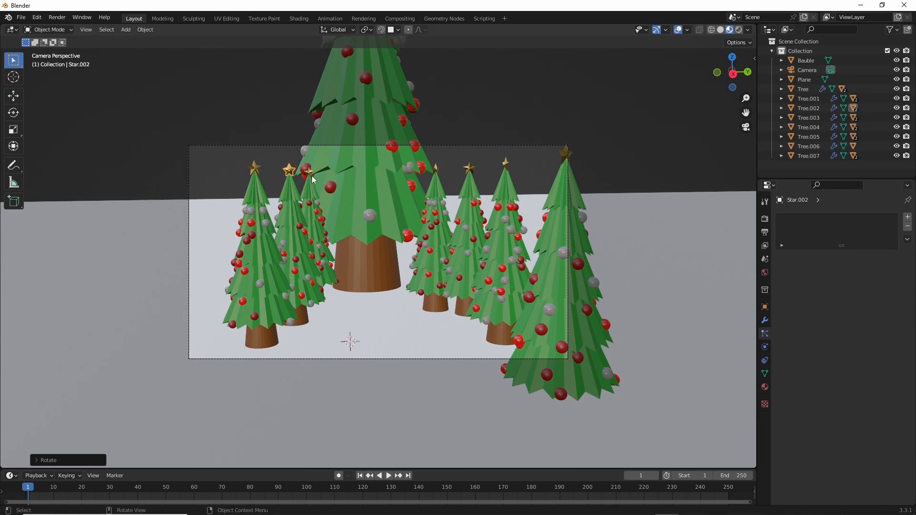
Step: Rotate the star on top of the right group's rearmost tree around the global Z axis
click(434, 167)
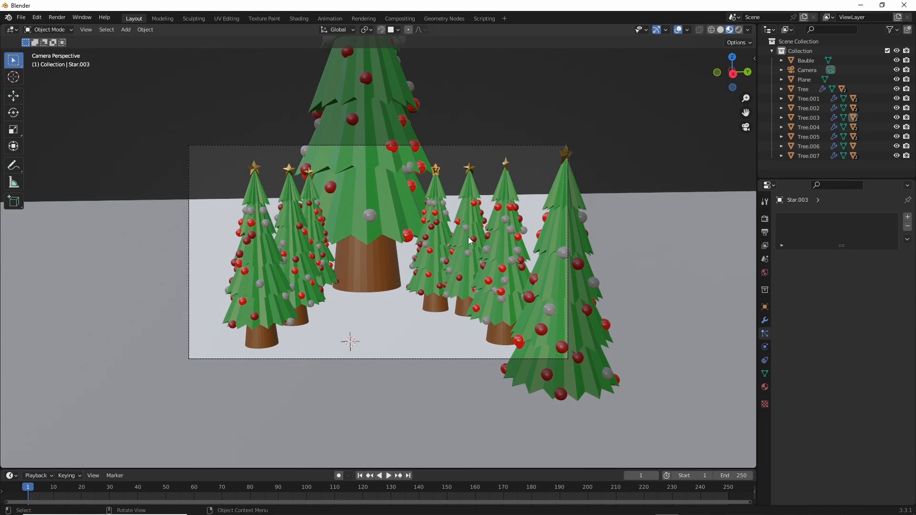
key(r)
key(z)
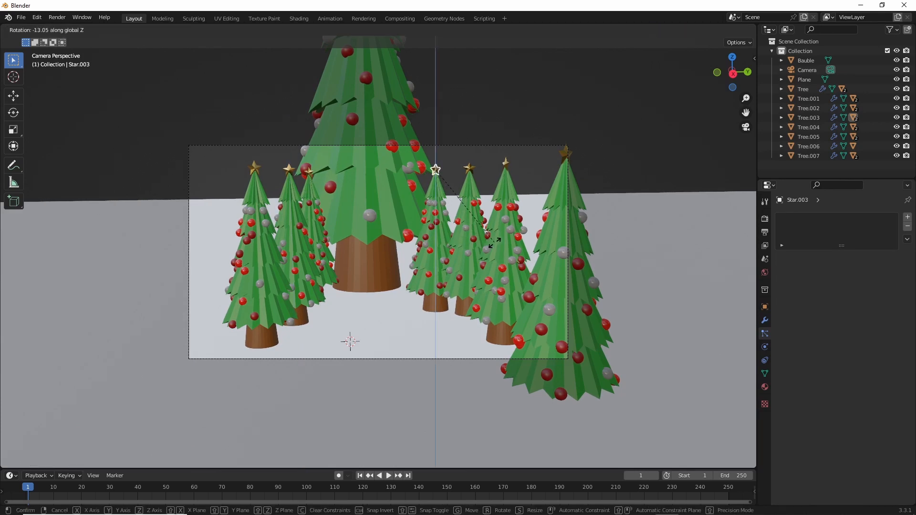
click(467, 178)
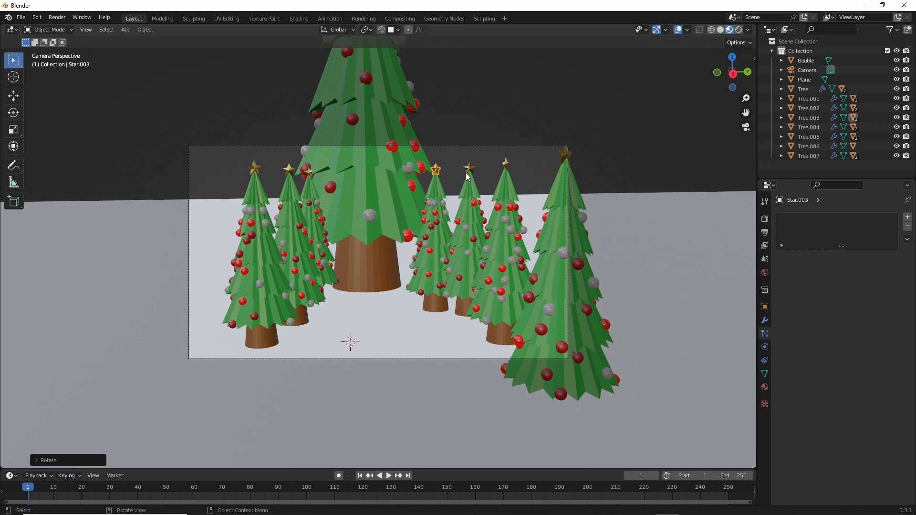
Step: Turn the star on the right group's third tree around the global Z axis, and select the ground plane
click(506, 166)
key(r)
key(z)
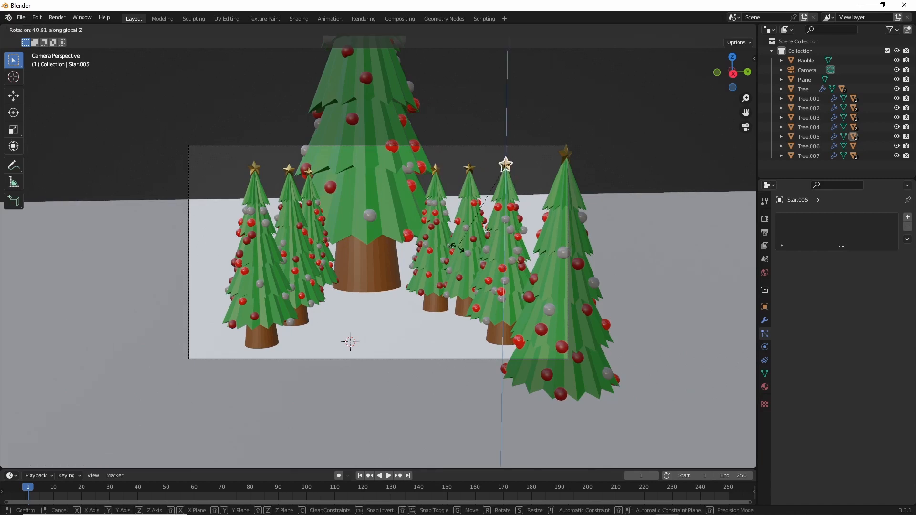
click(470, 250)
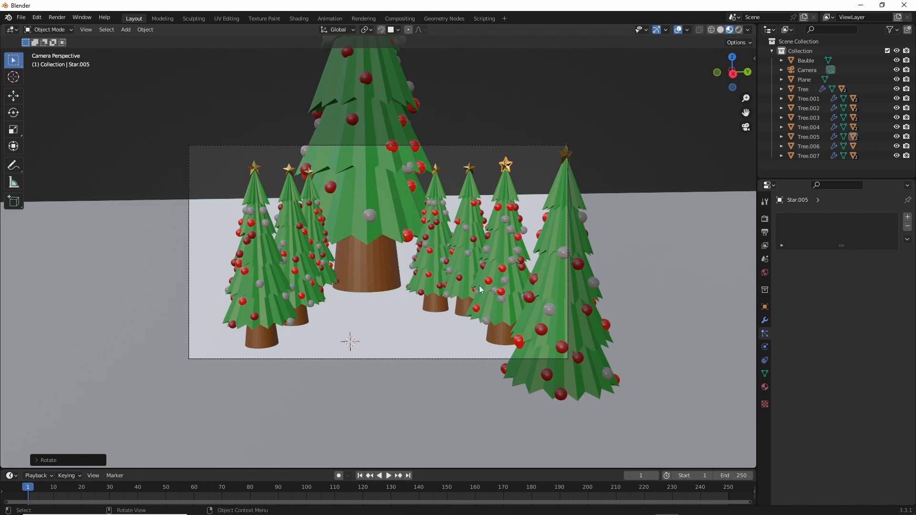
click(411, 335)
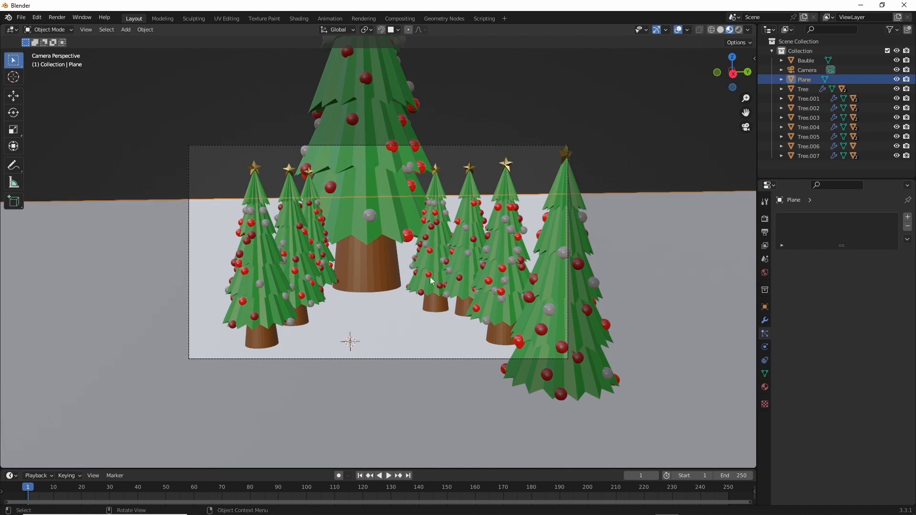